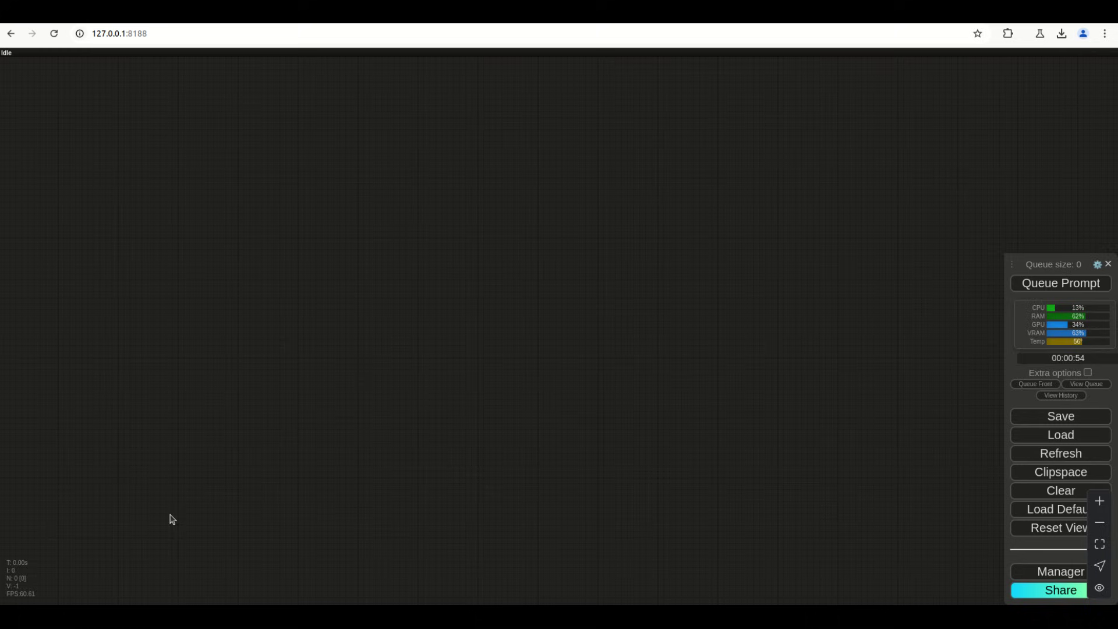
Open the right-click menu on the empty workflow canvas to see the Add Node options.
{"action": "right_click", "coordinate": [528, 309]}
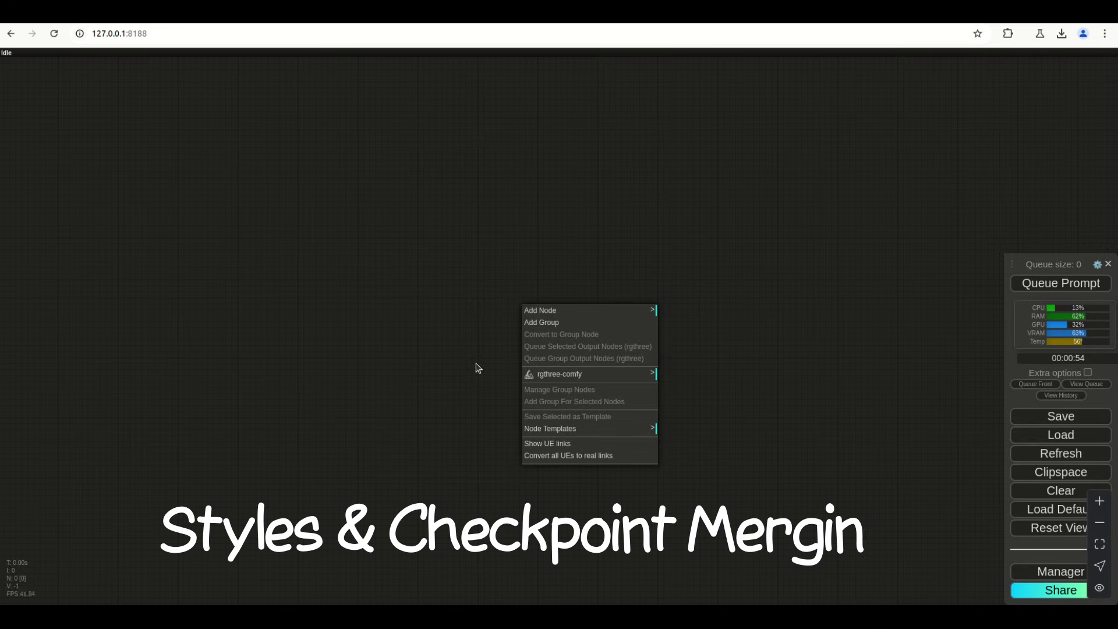
Add a KSampler node by searching 'ks'.
{"action": "double_click", "coordinate": [492, 274]}
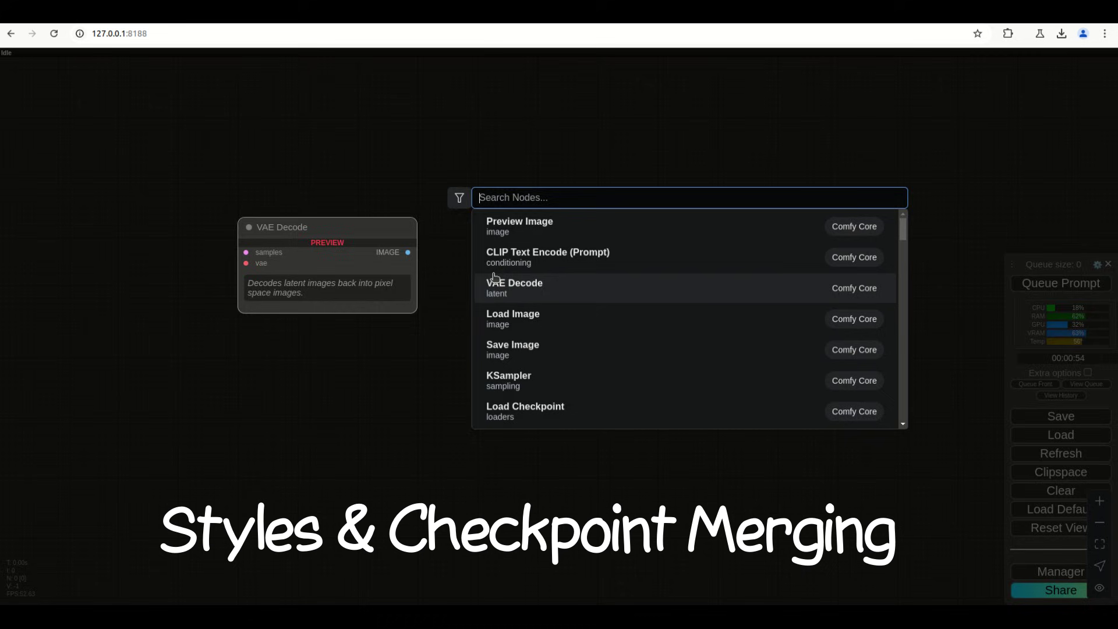
{"action": "type", "text": "ks"}
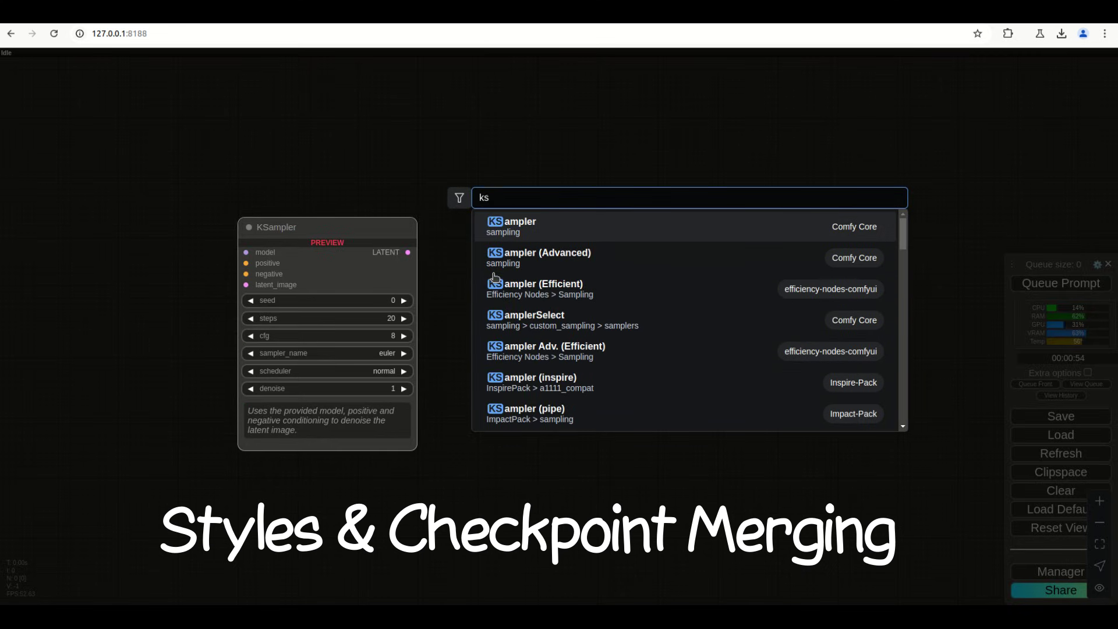
{"action": "left_click", "coordinate": [562, 241]}
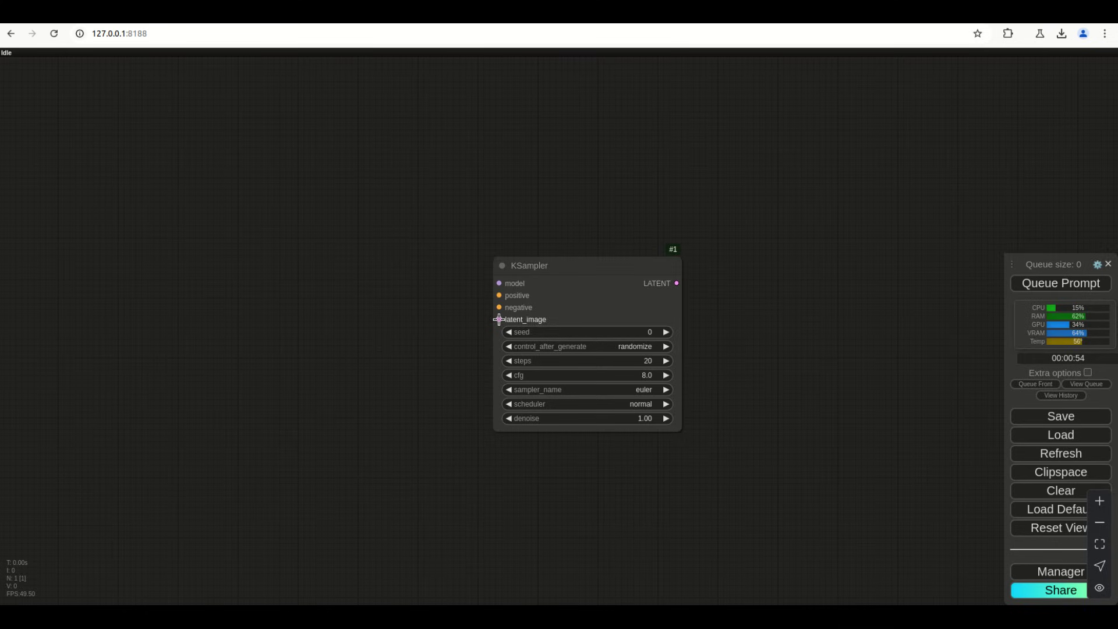
Wire a 512×512 Empty Latent Image into KSampler's latent_image input and move it down-left.
{"action": "left_click_drag", "start_coordinate": [498, 319], "coordinate": [435, 385]}
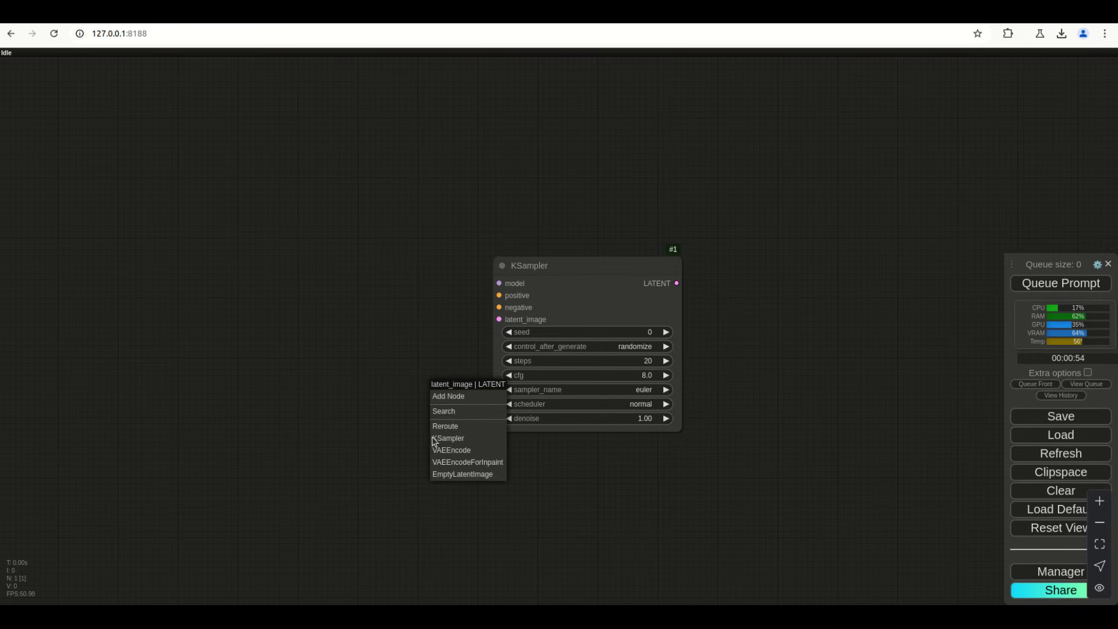
{"action": "left_click", "coordinate": [469, 475]}
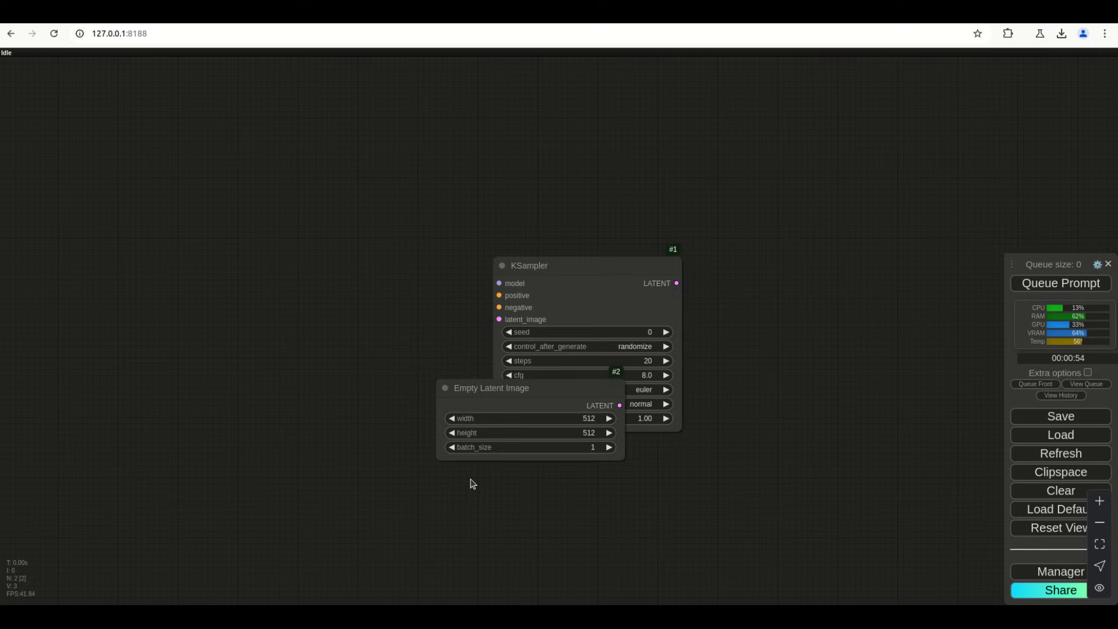
{"action": "left_click_drag", "start_coordinate": [497, 387], "coordinate": [317, 464]}
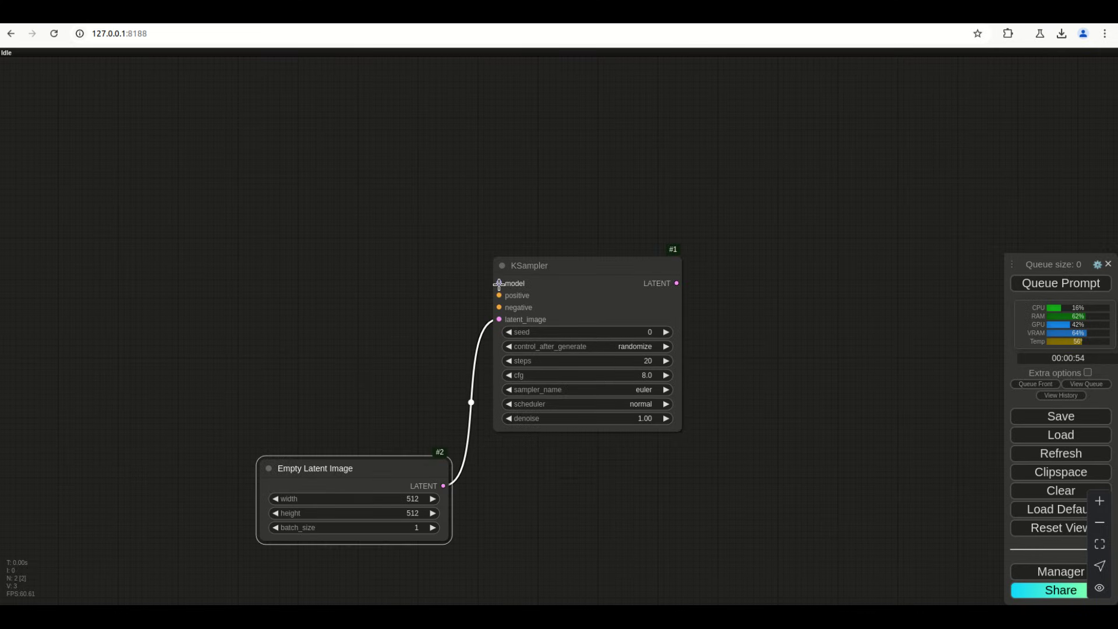
{"action": "left_click_drag", "start_coordinate": [499, 283], "coordinate": [356, 251]}
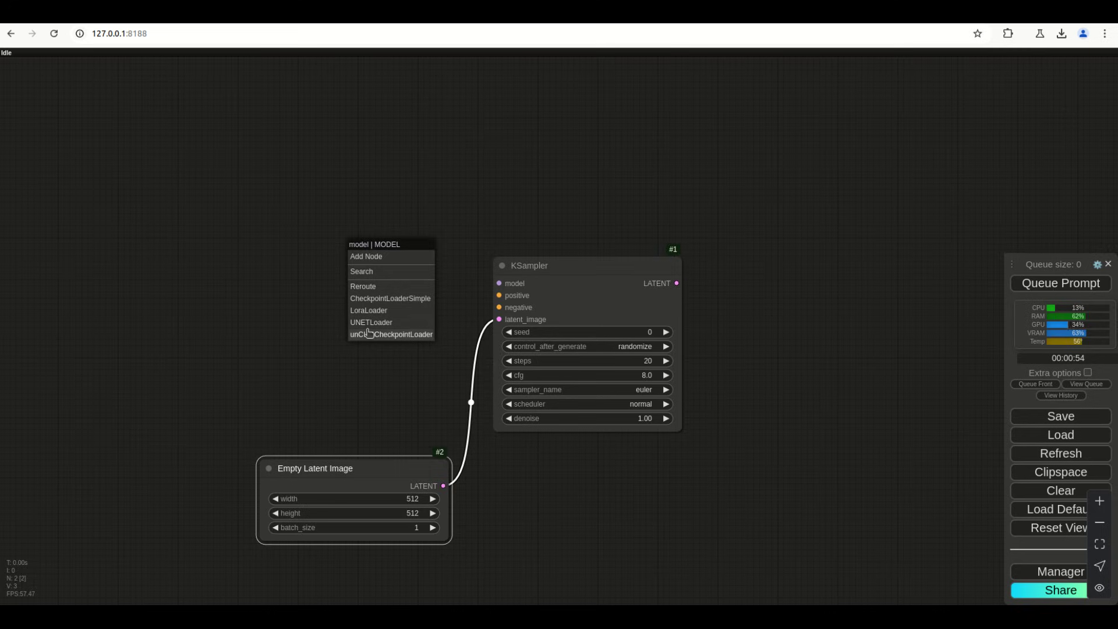
Add a Load LoRA feeding KSampler's model and a CLIP Text Encode on its positive input.
{"action": "left_click", "coordinate": [372, 311]}
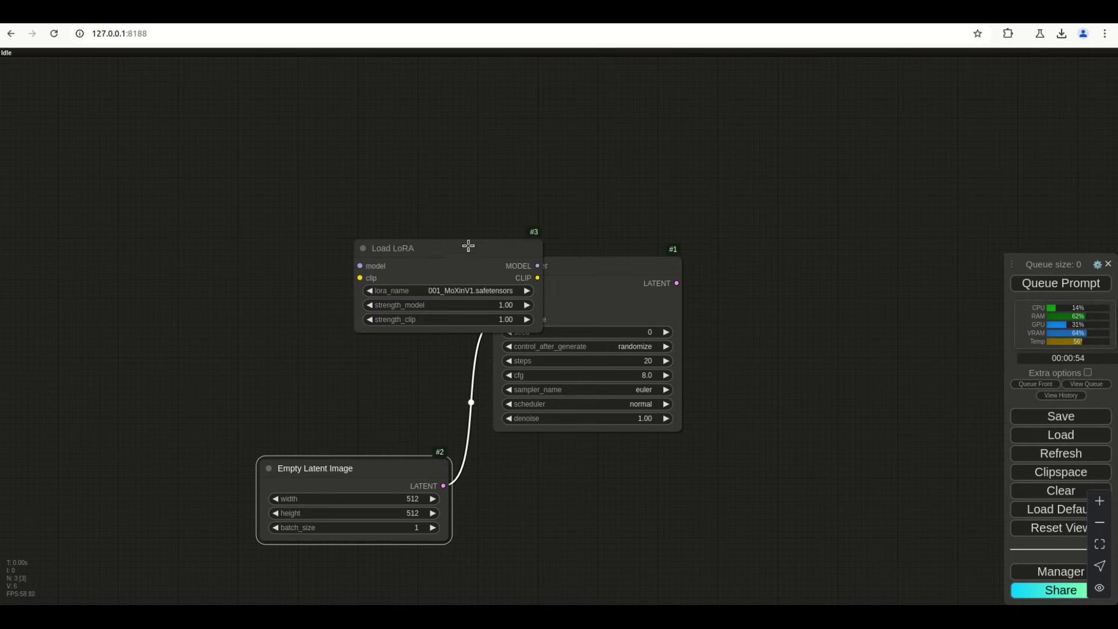
{"action": "left_click_drag", "start_coordinate": [468, 246], "coordinate": [265, 167]}
{"action": "left_click_drag", "start_coordinate": [499, 295], "coordinate": [438, 286]}
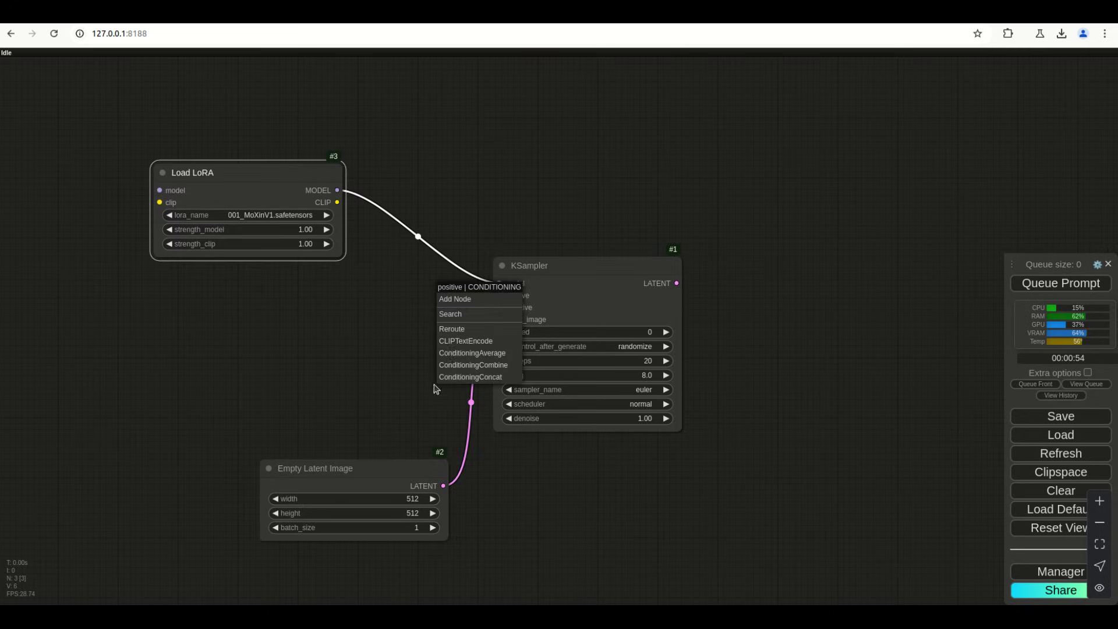
{"action": "left_click", "coordinate": [473, 341]}
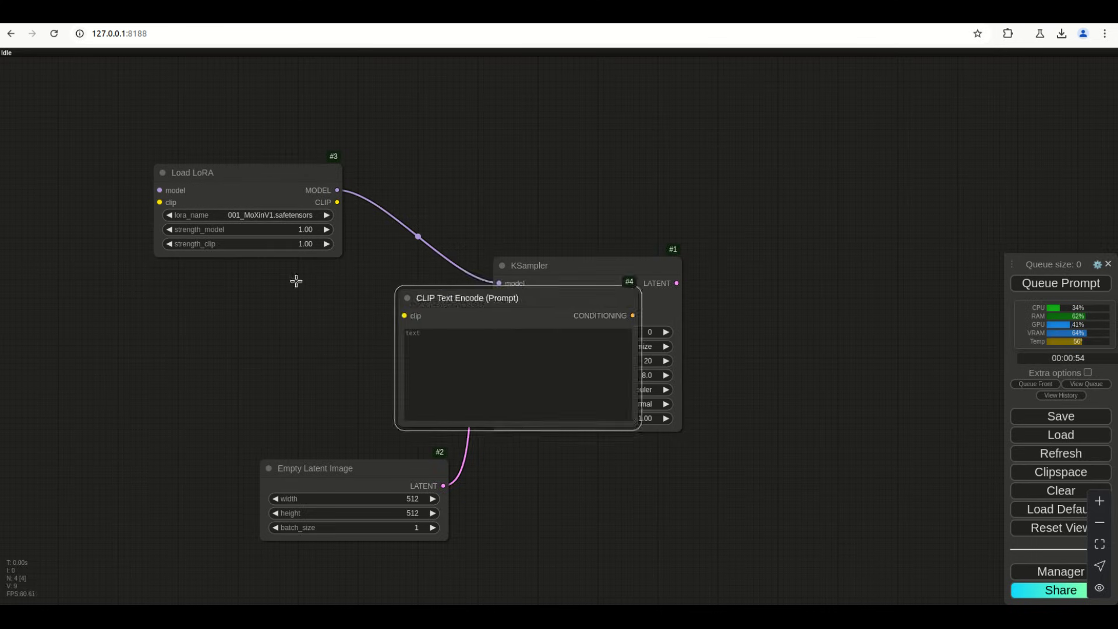
{"action": "left_click_drag", "start_coordinate": [497, 287], "coordinate": [296, 281]}
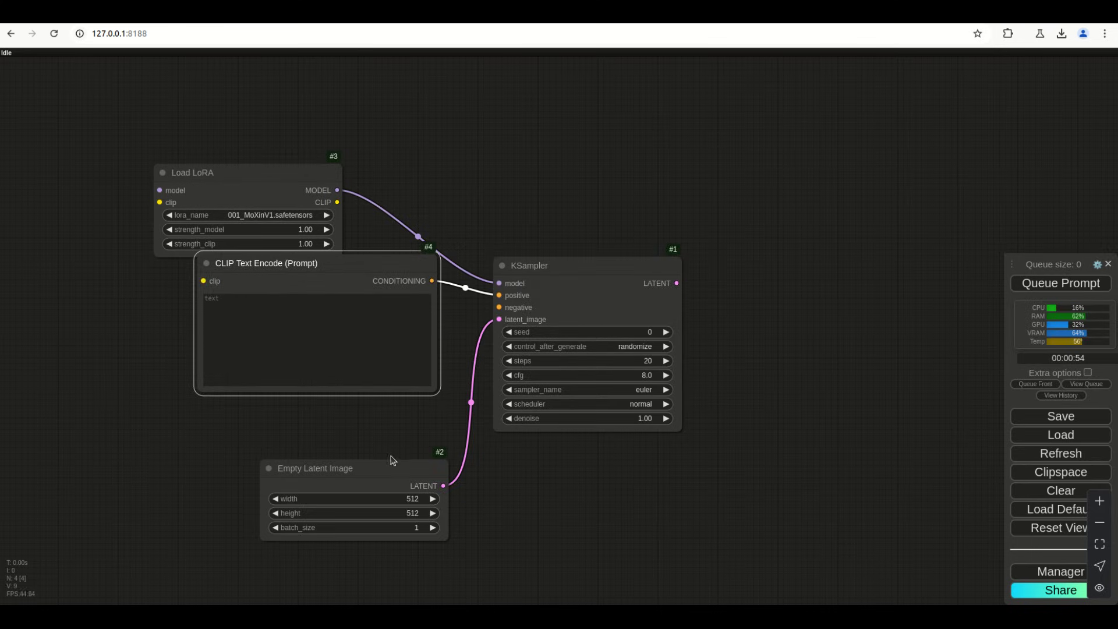
Add a second CLIP Text Encode on KSampler's negative input and tidy the node layout.
{"action": "left_click_drag", "start_coordinate": [393, 461], "coordinate": [401, 545]}
{"action": "left_click_drag", "start_coordinate": [533, 465], "coordinate": [554, 266]}
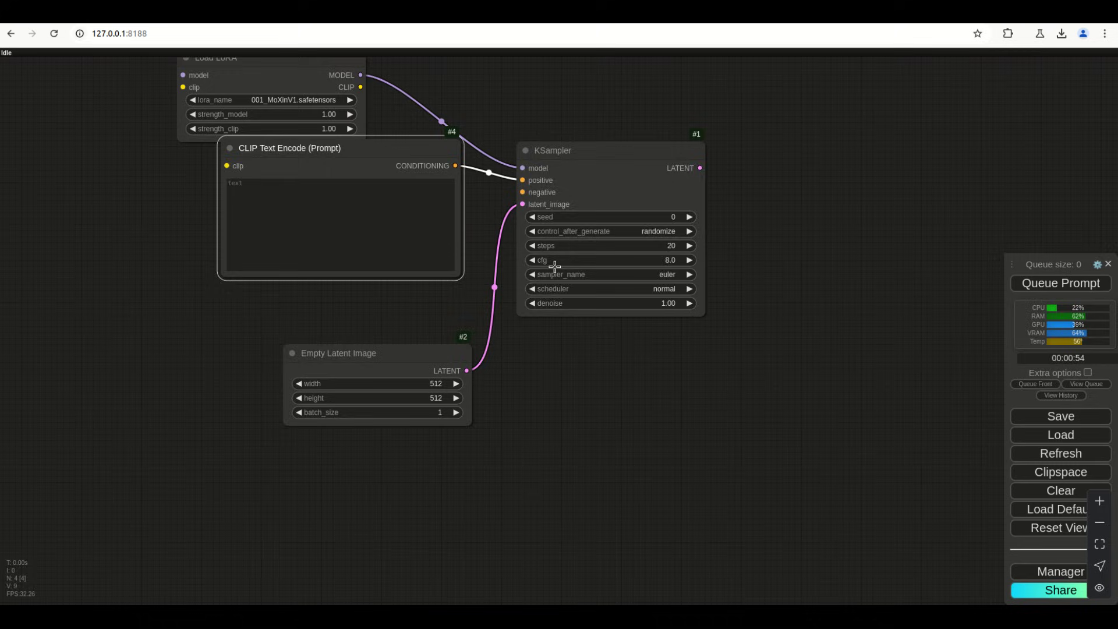
{"action": "left_click_drag", "start_coordinate": [526, 186], "coordinate": [434, 304]}
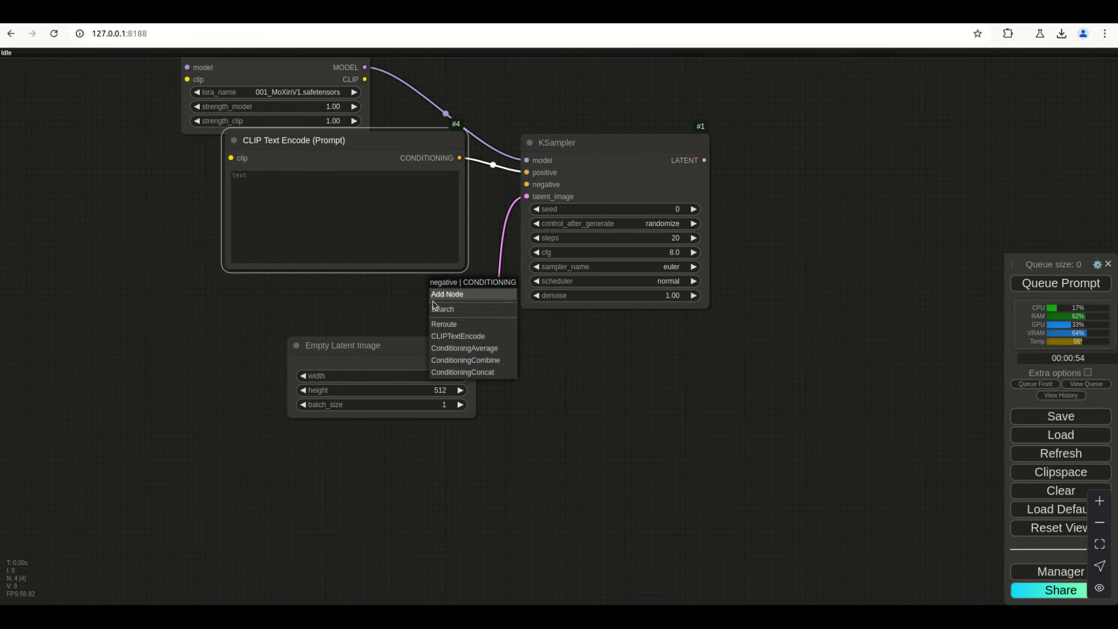
{"action": "left_click", "coordinate": [458, 336]}
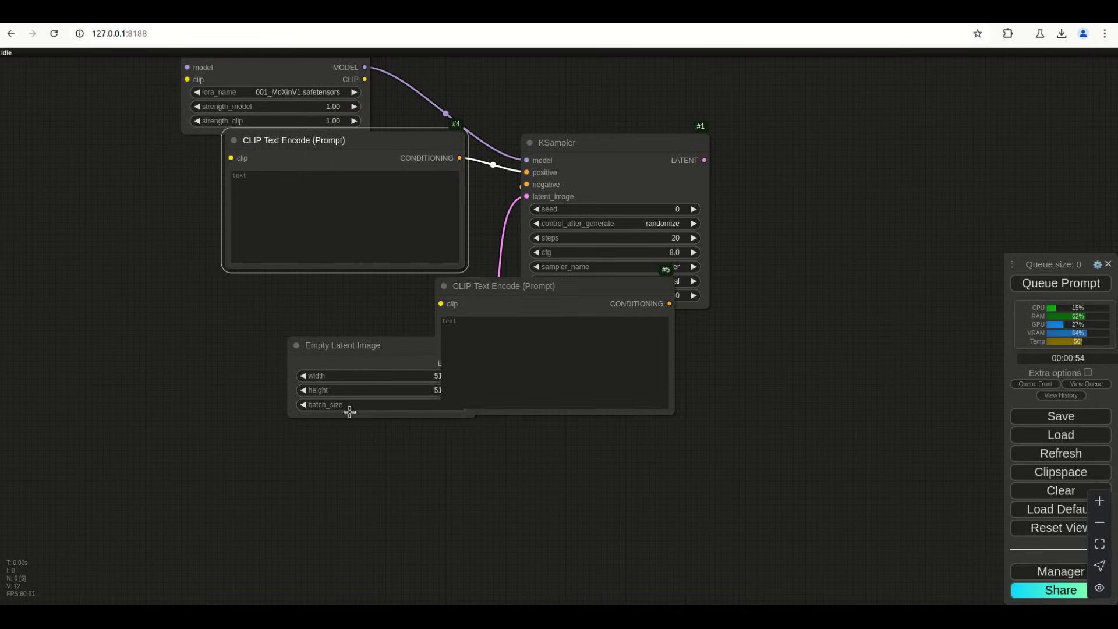
{"action": "left_click_drag", "start_coordinate": [349, 411], "coordinate": [356, 576]}
{"action": "left_click_drag", "start_coordinate": [524, 290], "coordinate": [318, 303]}
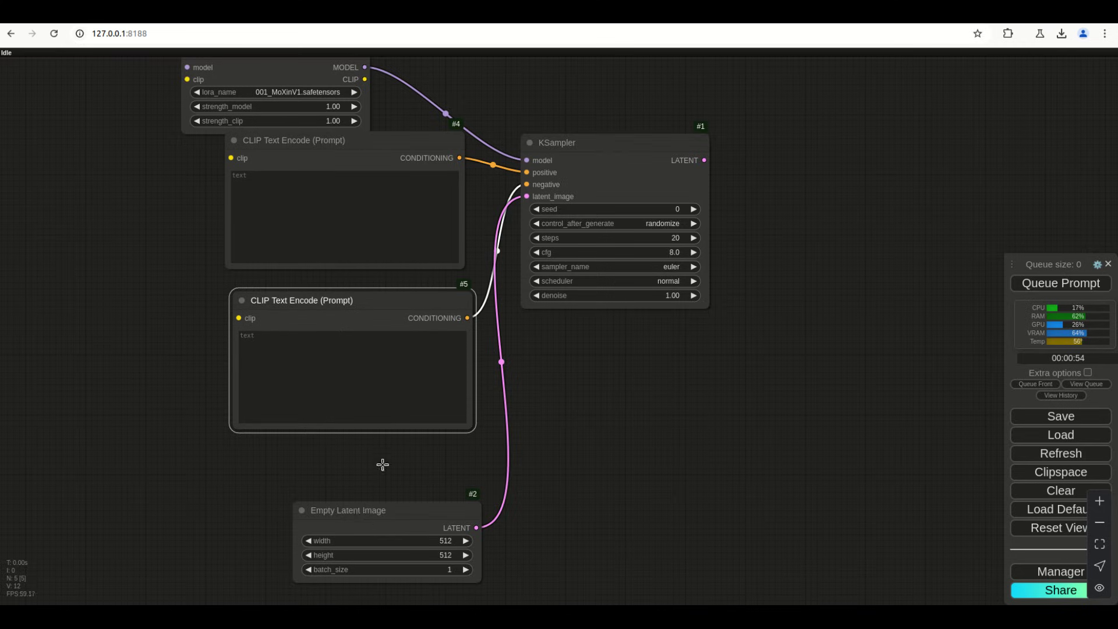
{"action": "left_click_drag", "start_coordinate": [350, 515], "coordinate": [324, 471]}
{"action": "left_click_drag", "start_coordinate": [526, 378], "coordinate": [555, 445]}
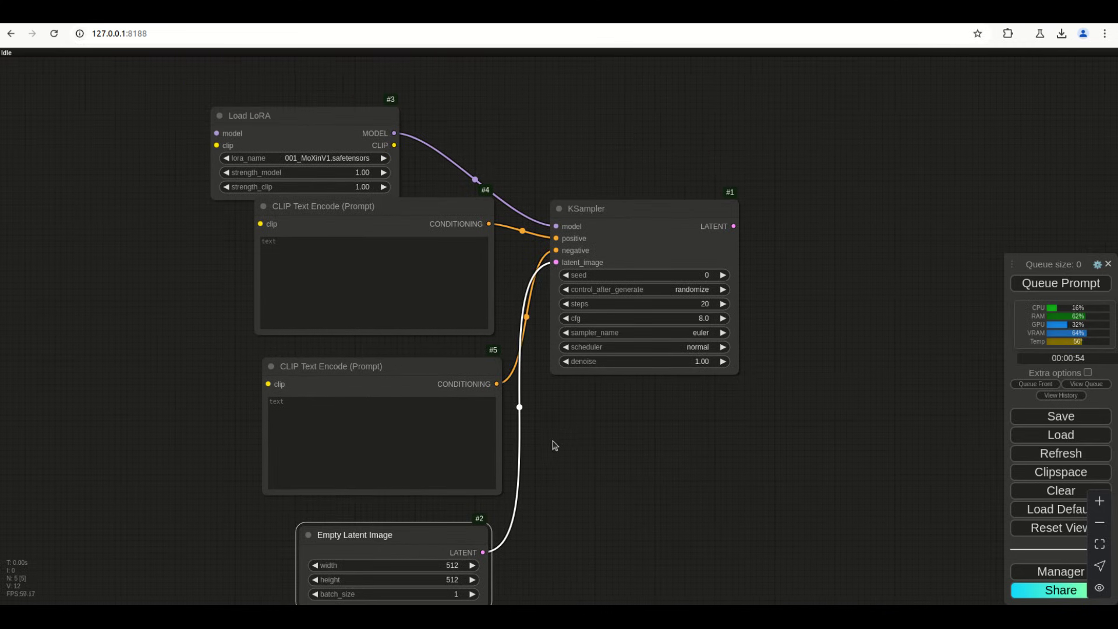
{"action": "left_click_drag", "start_coordinate": [419, 366], "coordinate": [410, 355]}
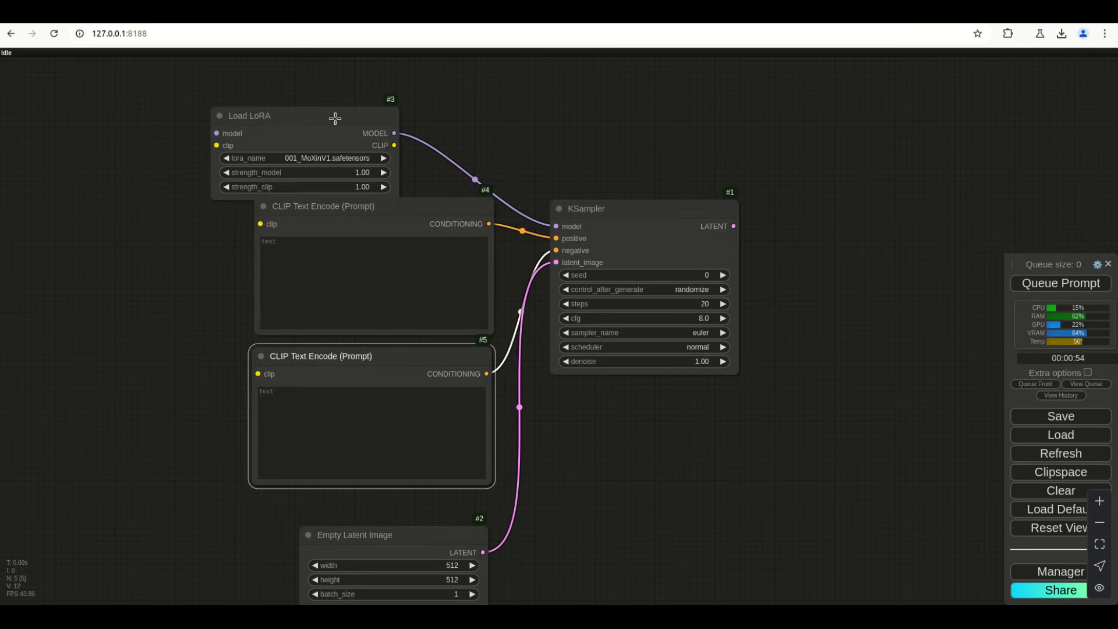
{"action": "left_click_drag", "start_coordinate": [335, 118], "coordinate": [152, 241]}
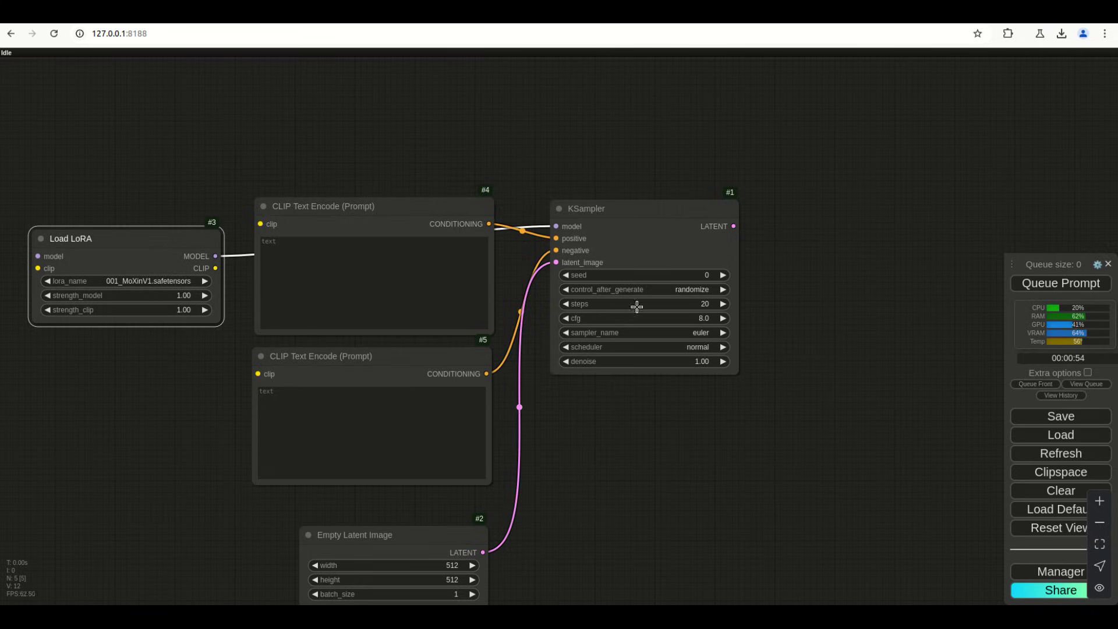
Connect Load LoRA's CLIP output to both CLIP Text Encode nodes.
{"action": "scroll", "coordinate": [158, 225], "scroll_direction": "down", "scroll_amount": 1}
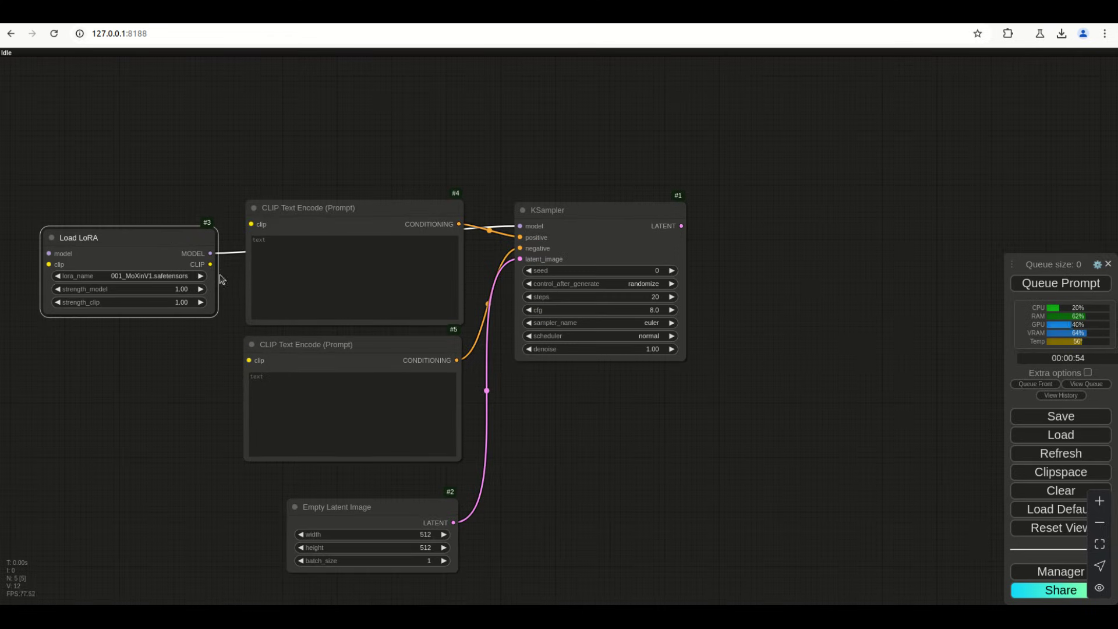
{"action": "left_click_drag", "start_coordinate": [210, 264], "coordinate": [251, 224]}
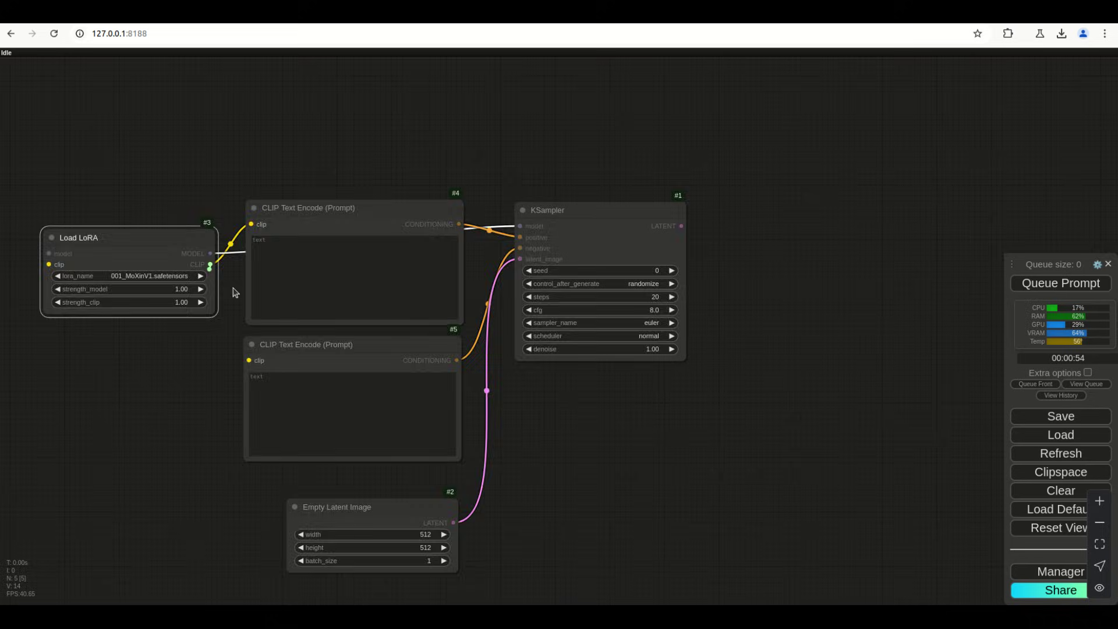
{"action": "left_click_drag", "start_coordinate": [210, 265], "coordinate": [249, 361]}
{"action": "left_click_drag", "start_coordinate": [154, 177], "coordinate": [574, 192]}
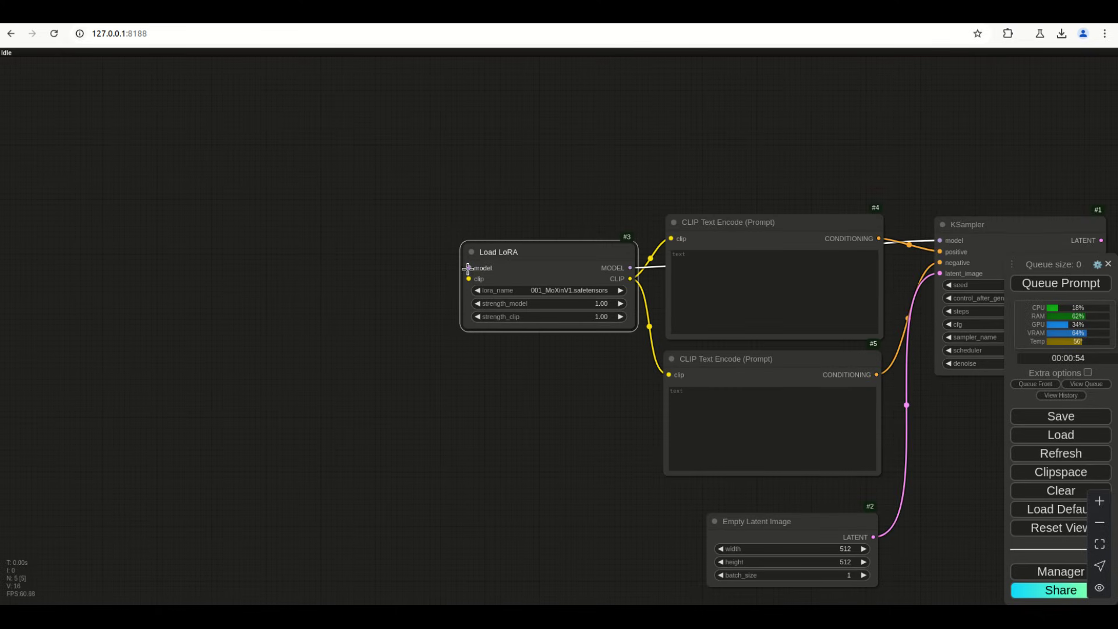
{"action": "left_click_drag", "start_coordinate": [468, 268], "coordinate": [305, 256]}
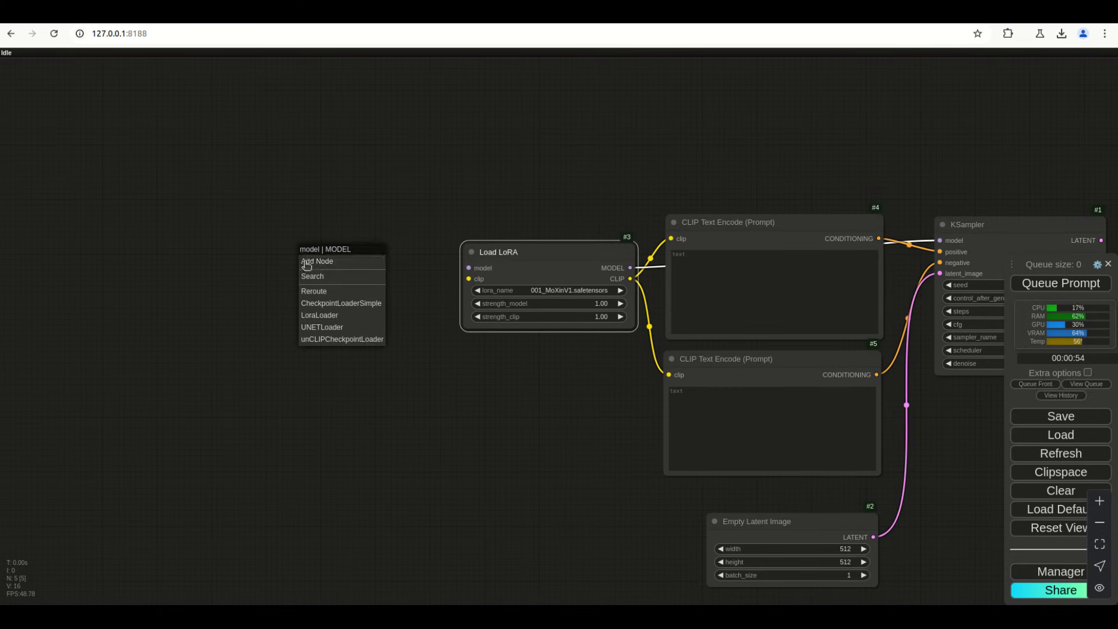
Add a Deliberate_v2 Load Checkpoint feeding Load LoRA's model and clip inputs.
{"action": "left_click", "coordinate": [321, 303]}
{"action": "left_click_drag", "start_coordinate": [315, 251], "coordinate": [96, 243]}
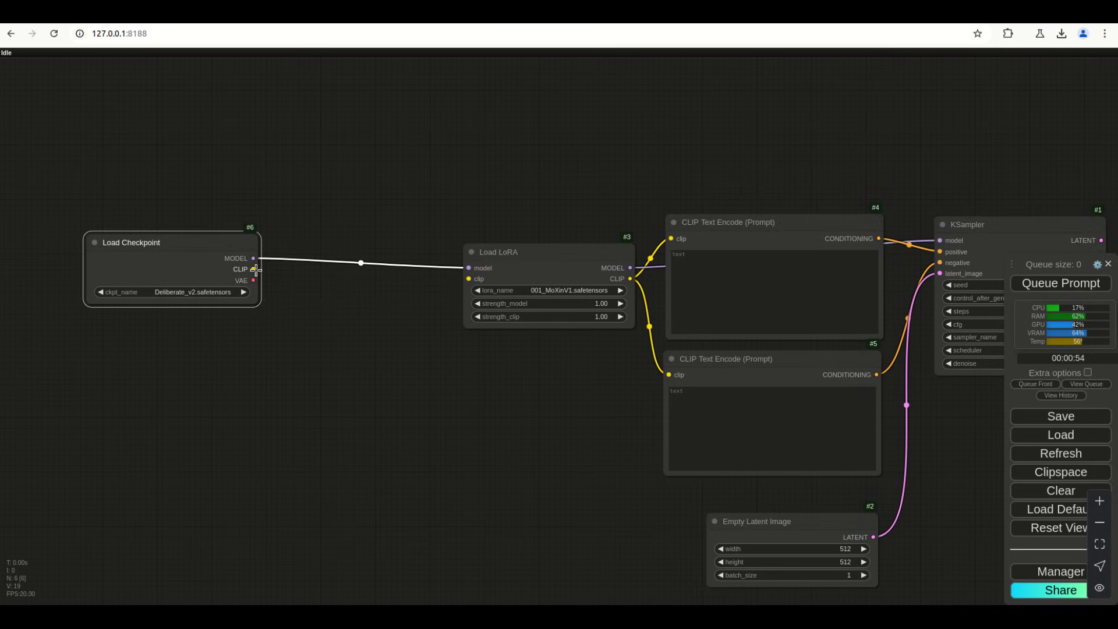
{"action": "left_click_drag", "start_coordinate": [256, 269], "coordinate": [468, 279]}
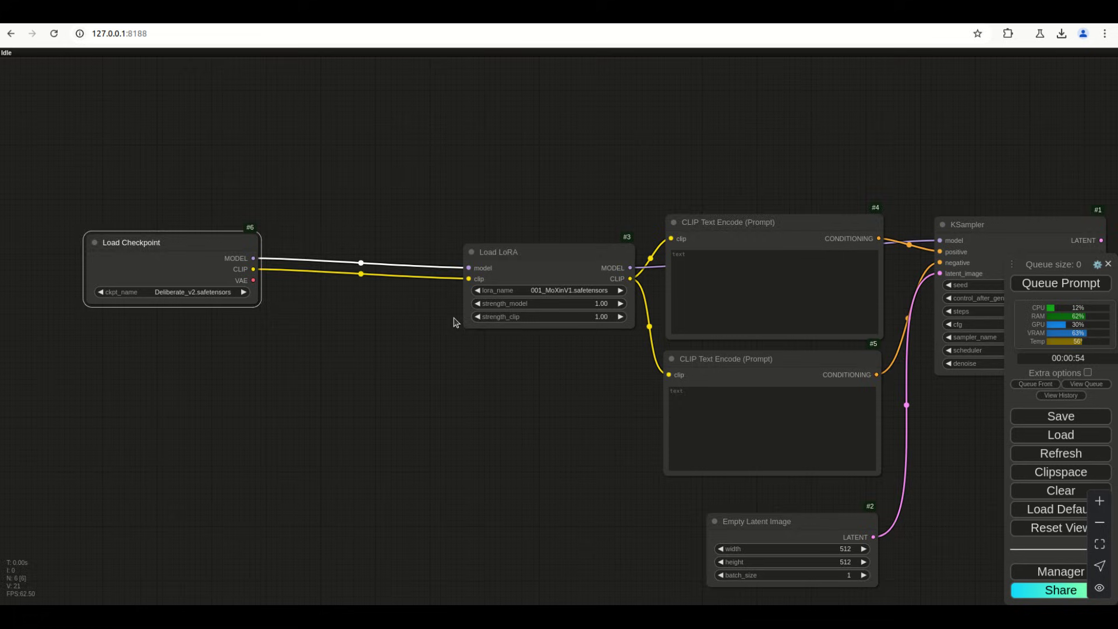
{"action": "left_click_drag", "start_coordinate": [427, 469], "coordinate": [346, 441]}
{"action": "left_click_drag", "start_coordinate": [110, 217], "coordinate": [240, 231]}
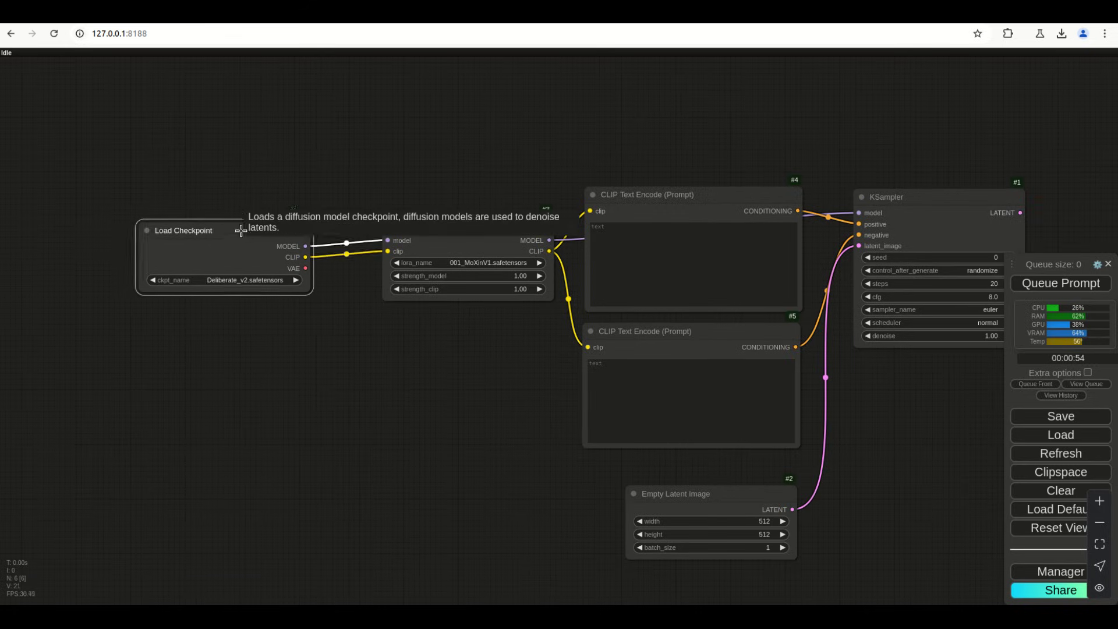
{"action": "left_click_drag", "start_coordinate": [394, 404], "coordinate": [217, 399]}
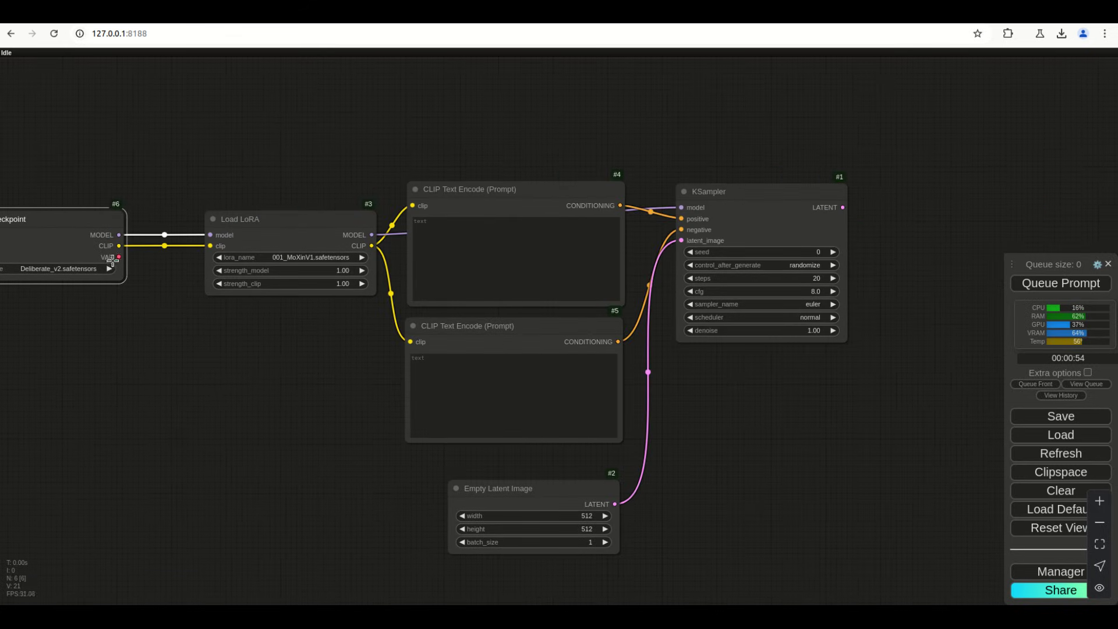
Add a VAE Decode using the checkpoint VAE and KSampler latent, feeding a Preview Image.
{"action": "left_click_drag", "start_coordinate": [119, 257], "coordinate": [847, 211]}
{"action": "left_click", "coordinate": [911, 369]}
{"action": "left_click_drag", "start_coordinate": [763, 441], "coordinate": [646, 391]}
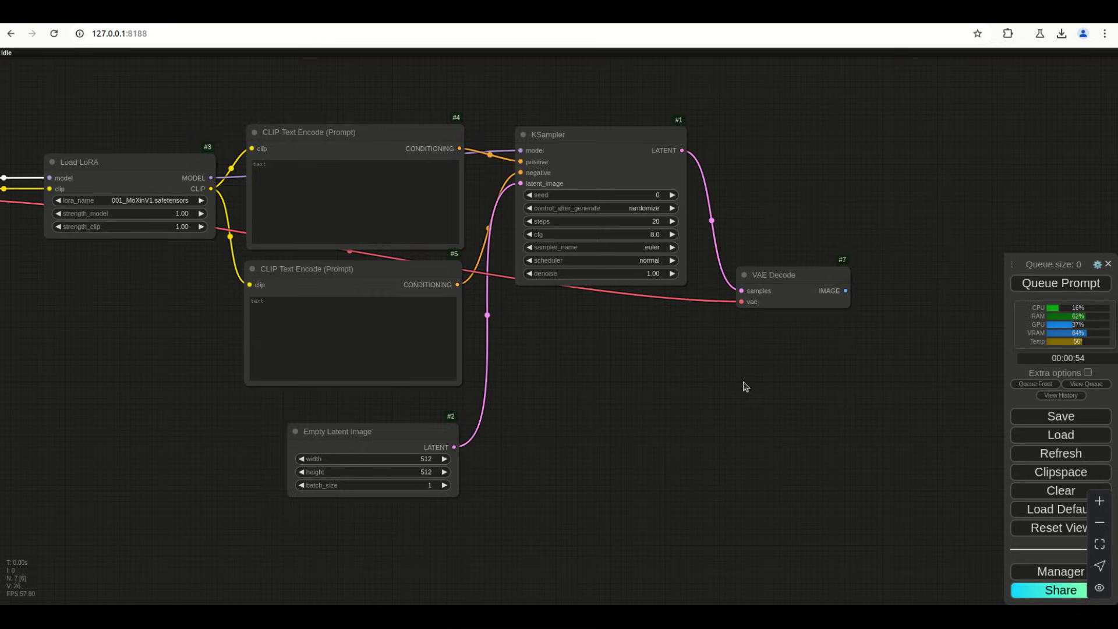
{"action": "left_click_drag", "start_coordinate": [846, 291], "coordinate": [875, 353]}
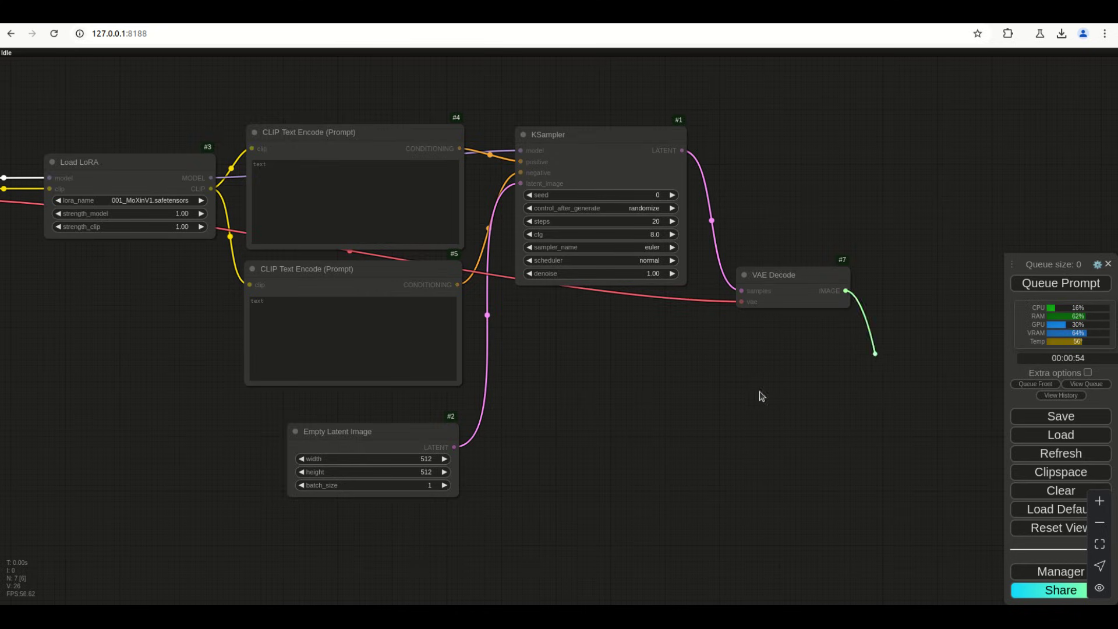
{"action": "left_click_drag", "start_coordinate": [762, 395], "coordinate": [744, 377]}
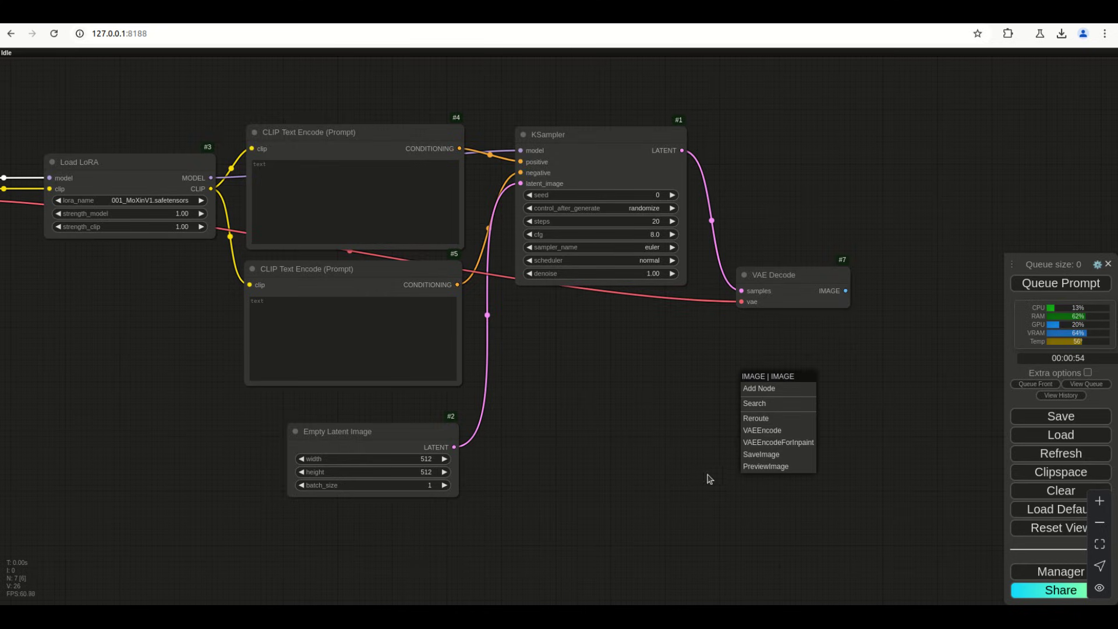
{"action": "left_click", "coordinate": [763, 466]}
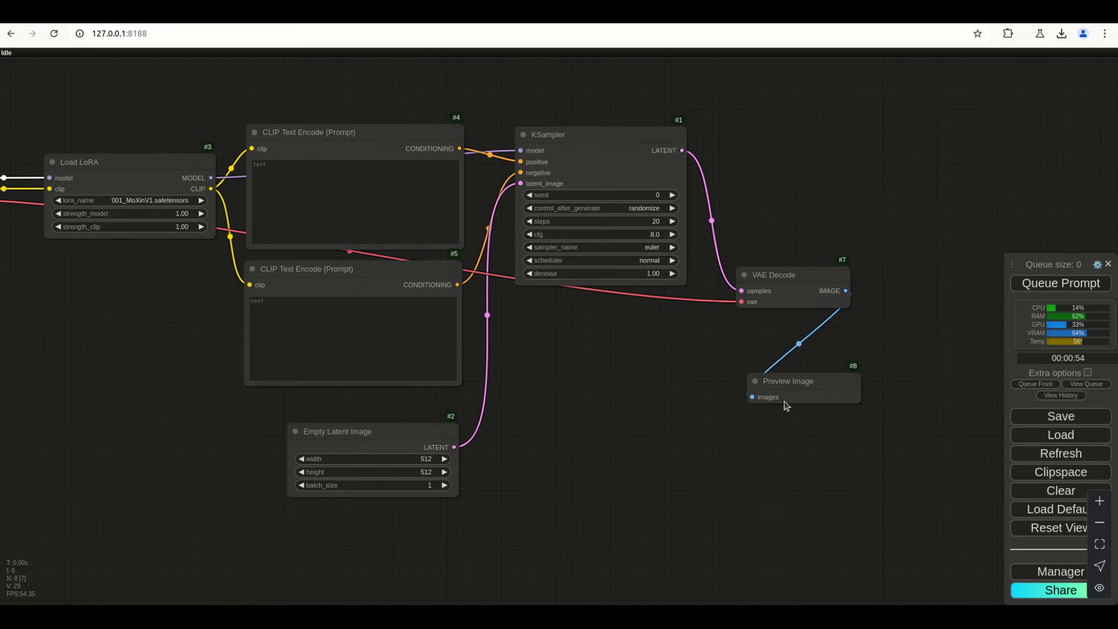
Set the Empty Latent Image to batch_size 3, width 600 and height 800.
{"action": "left_click", "coordinate": [422, 483]}
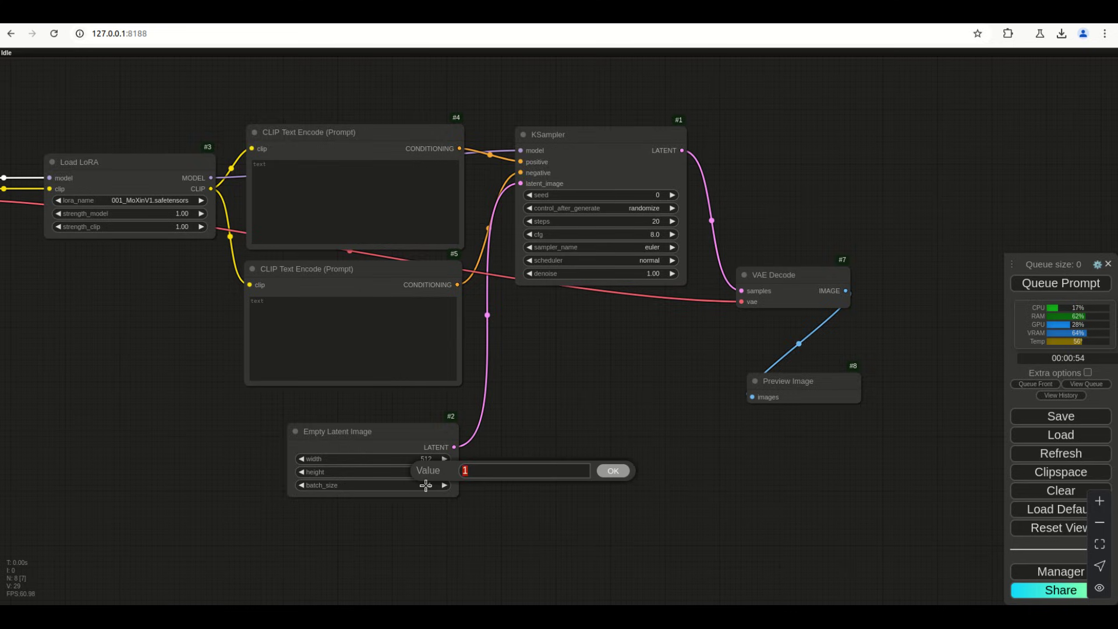
{"action": "type", "text": "3"}
{"action": "key", "text": "Return"}
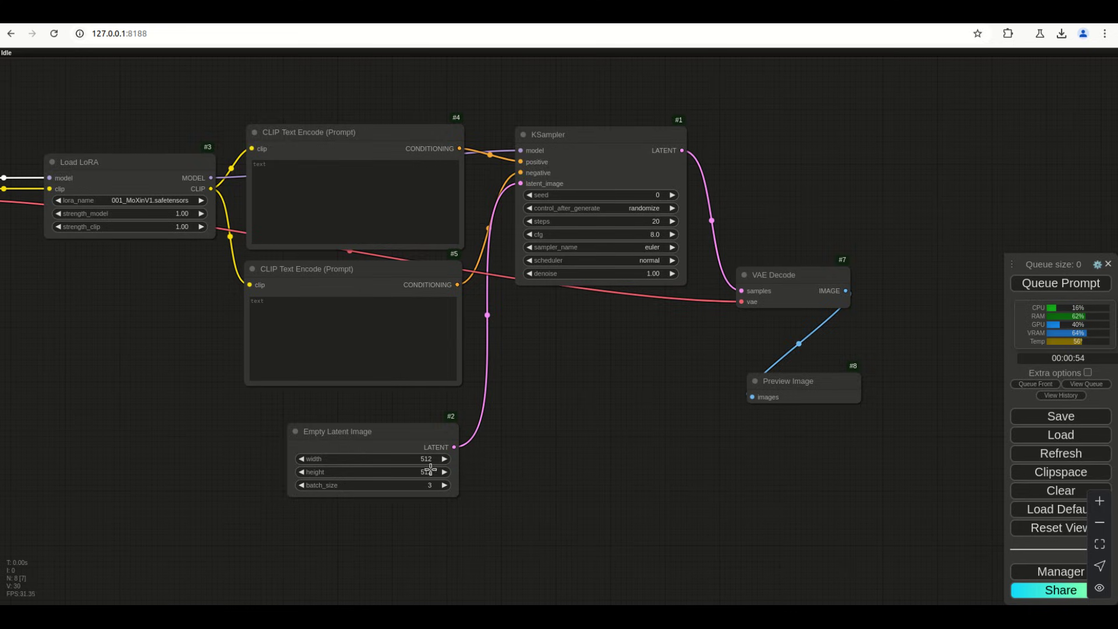
{"action": "left_click", "coordinate": [426, 460]}
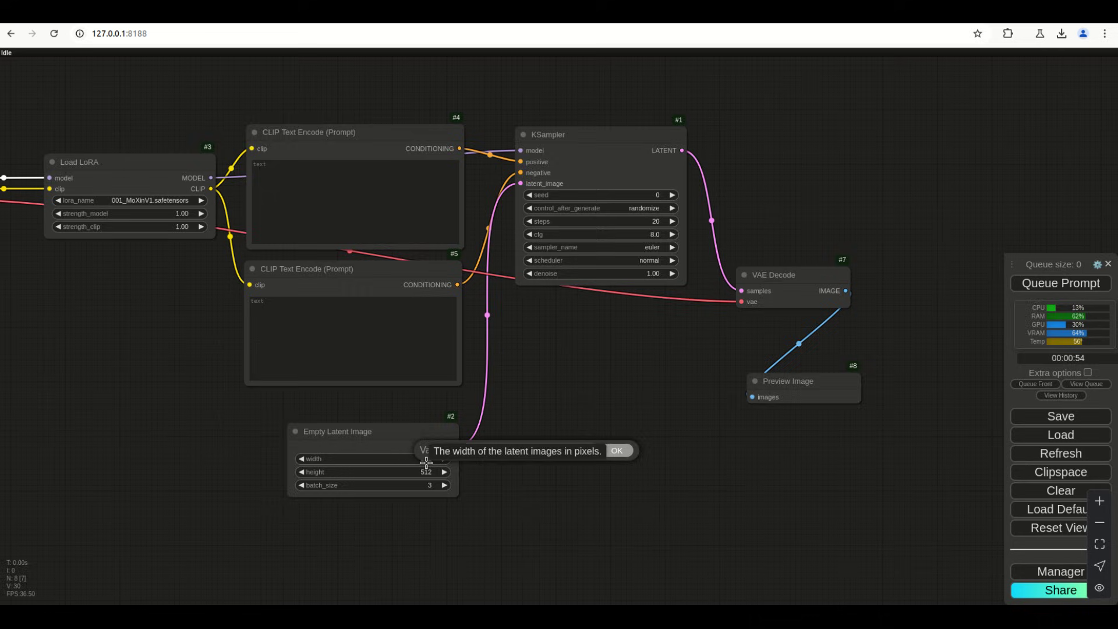
{"action": "type", "text": "600"}
{"action": "key", "text": "Return"}
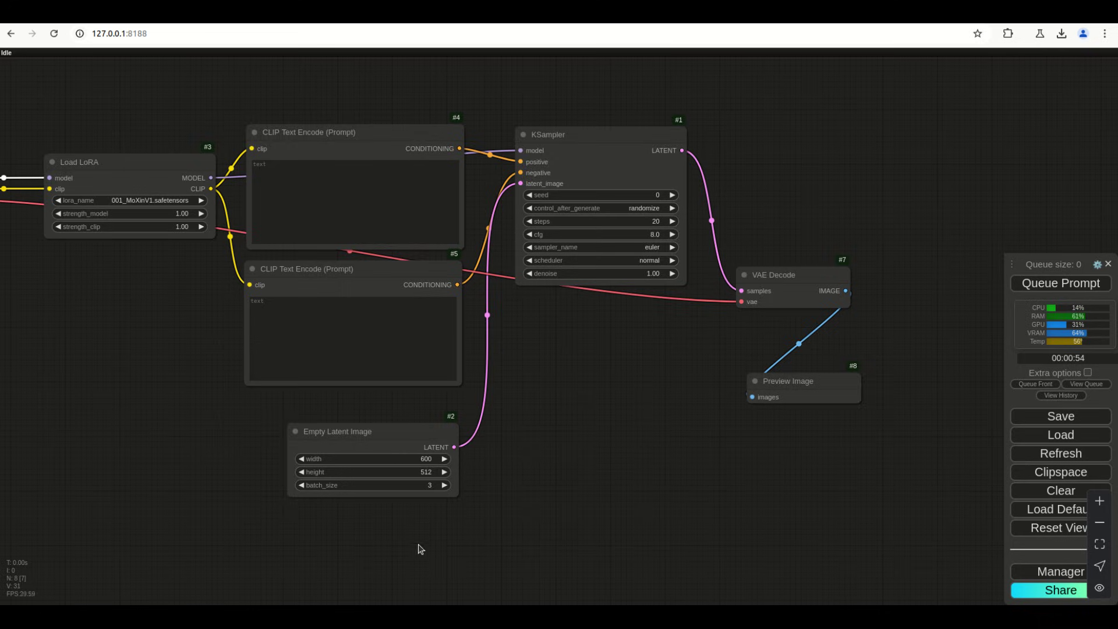
{"action": "left_click", "coordinate": [428, 472]}
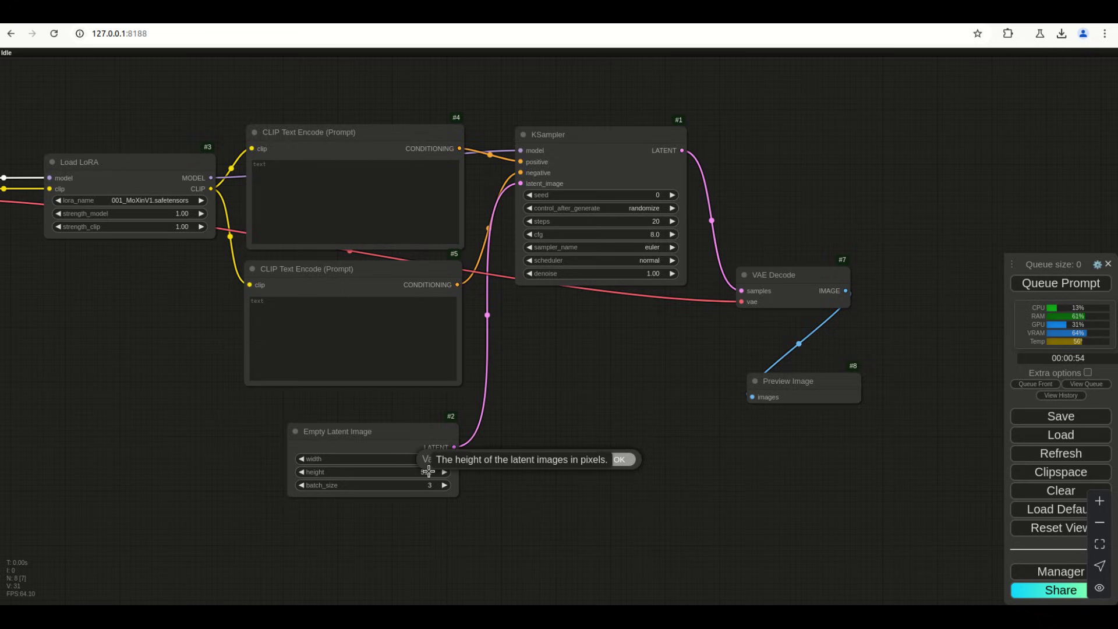
{"action": "key", "text": "Return"}
{"action": "left_click", "coordinate": [428, 472]}
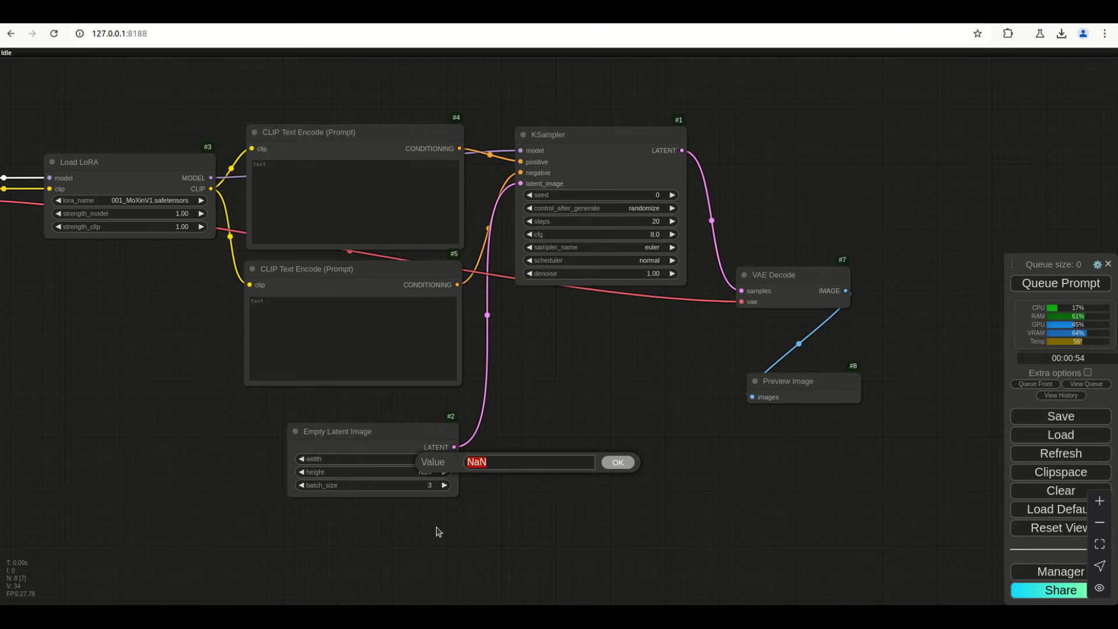
{"action": "type", "text": "800"}
{"action": "key", "text": "Return"}
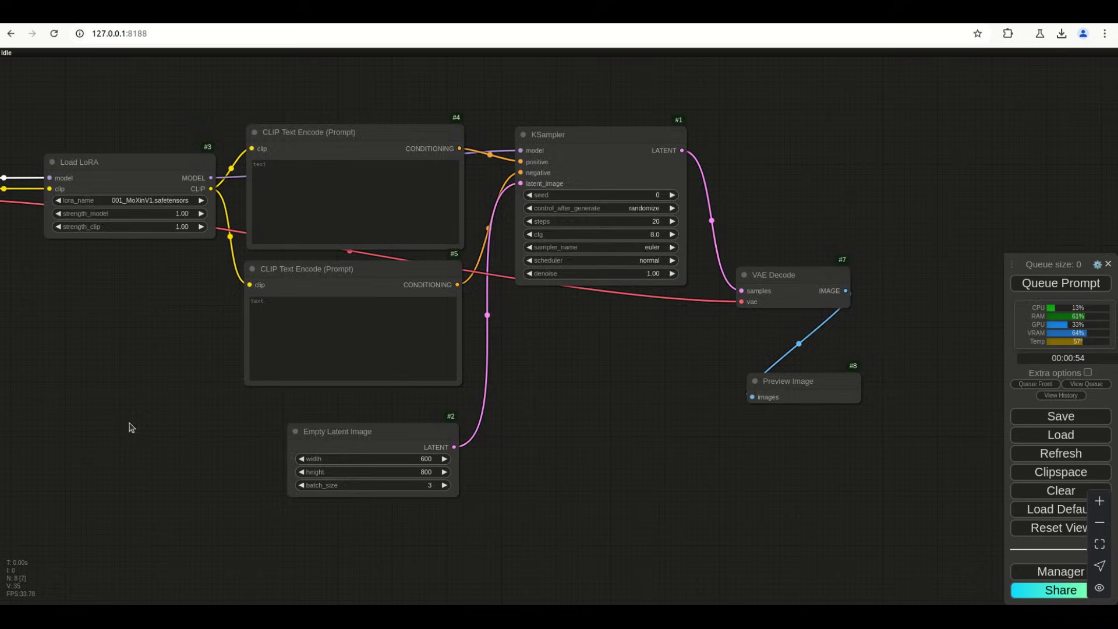
Shift the Load Checkpoint node a little right beside Load LoRA and reframe the graph.
{"action": "left_click_drag", "start_coordinate": [164, 443], "coordinate": [367, 460]}
{"action": "left_click_drag", "start_coordinate": [79, 175], "coordinate": [116, 184]}
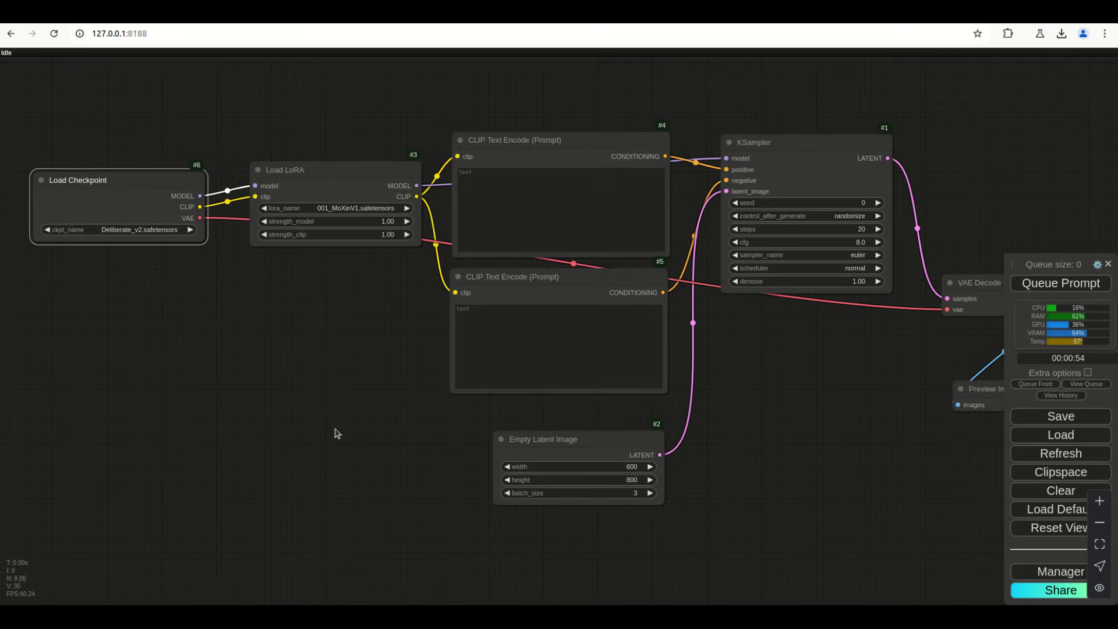
{"action": "scroll", "coordinate": [754, 432], "scroll_direction": "right", "scroll_amount": 3}
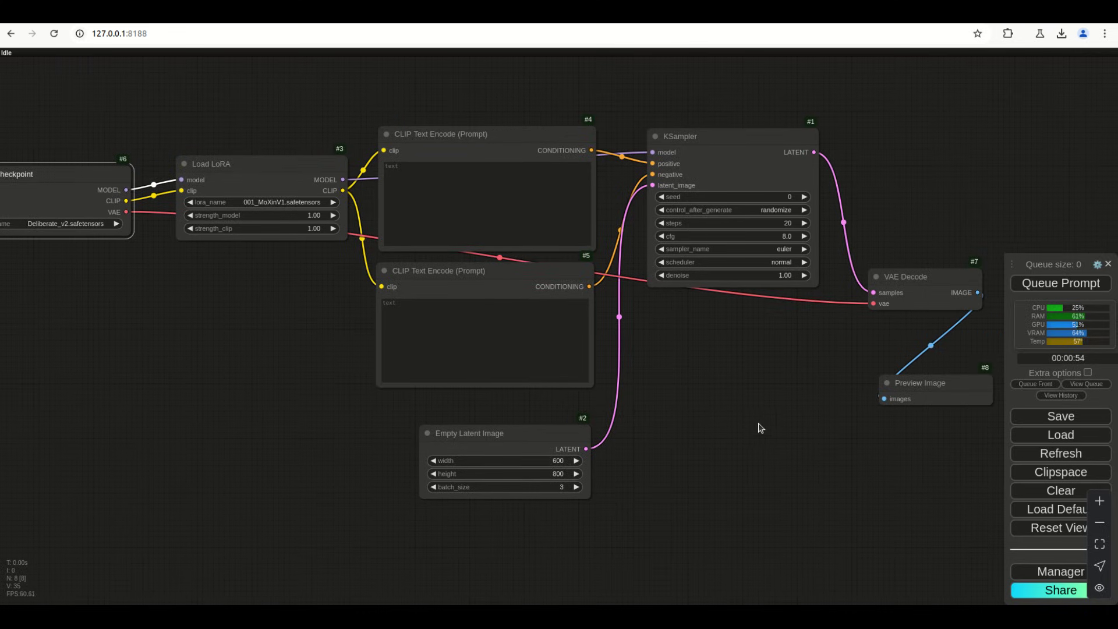
{"action": "scroll", "coordinate": [740, 429], "scroll_direction": "down", "scroll_amount": 1}
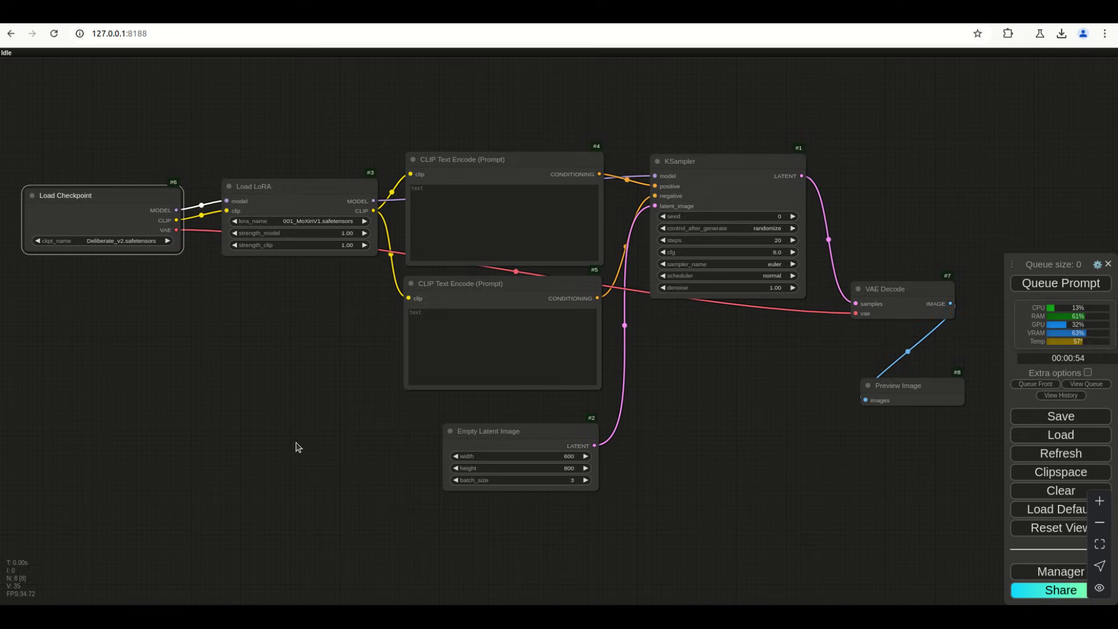
{"action": "left_click_drag", "start_coordinate": [309, 373], "coordinate": [175, 256]}
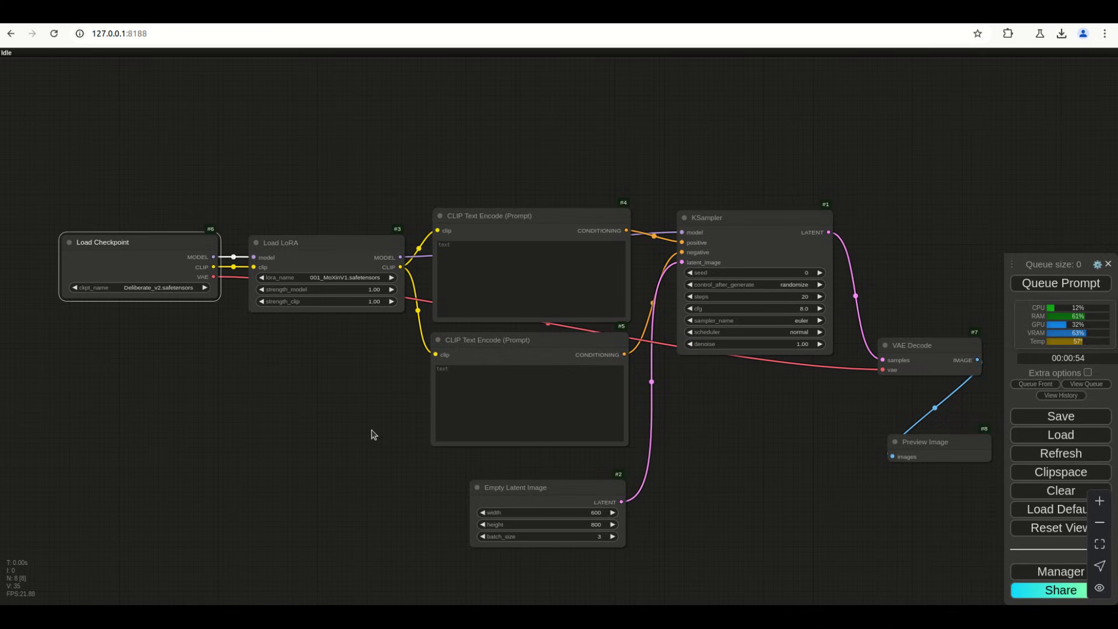
{"action": "left_click_drag", "start_coordinate": [367, 429], "coordinate": [329, 429]}
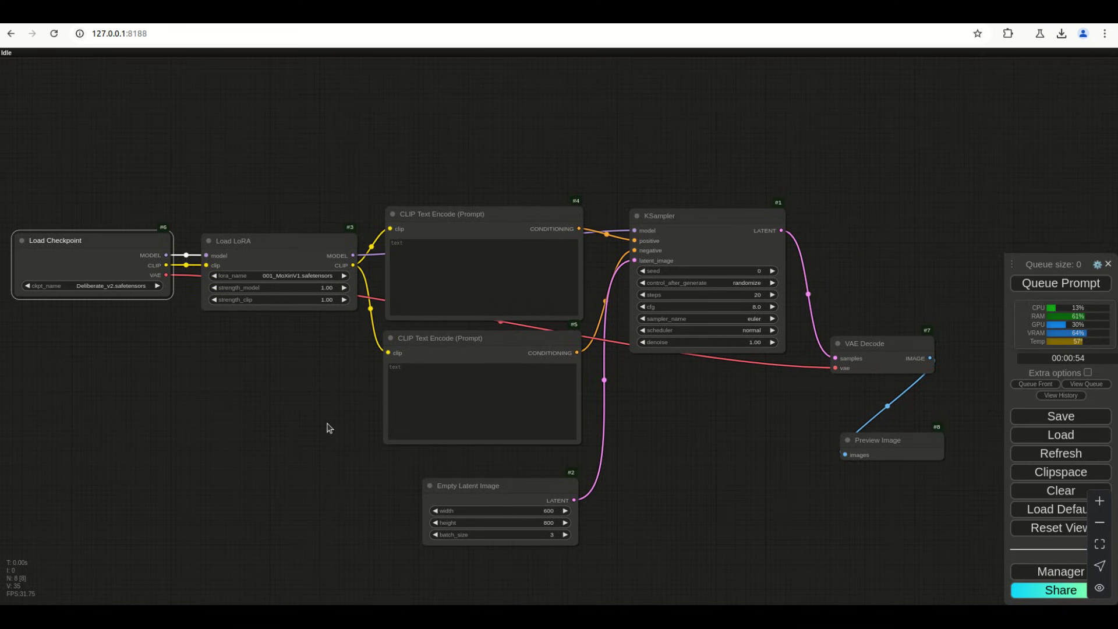
{"action": "scroll", "coordinate": [328, 428], "scroll_direction": "up", "scroll_amount": 3}
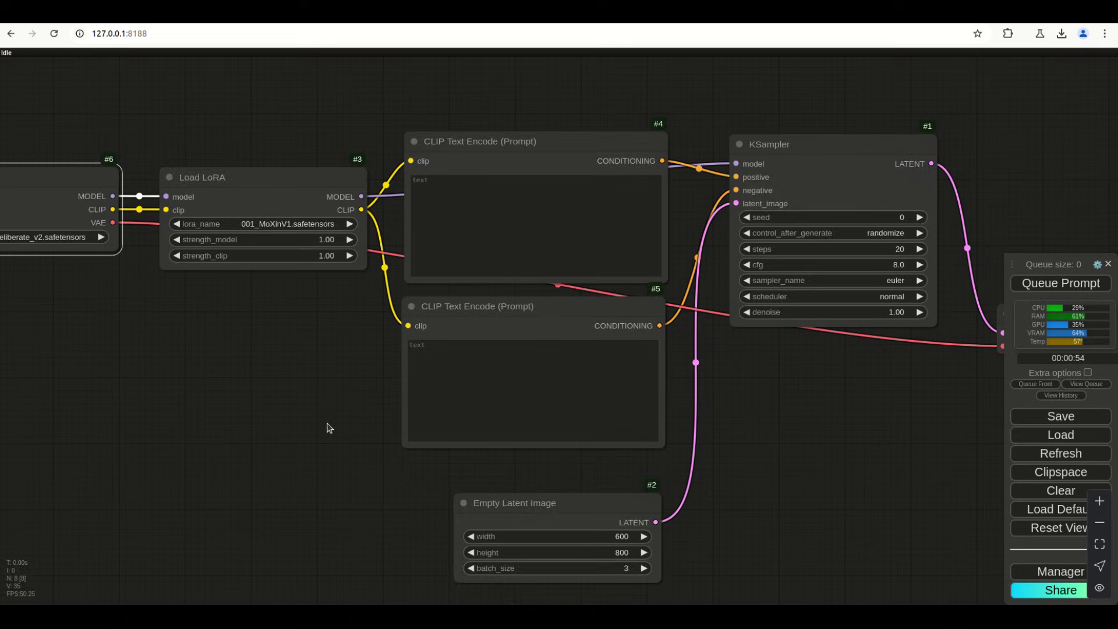
Start the positive prompt in CLIP Text Encode #4 with 'A Kangaroo'.
{"action": "left_click", "coordinate": [392, 259]}
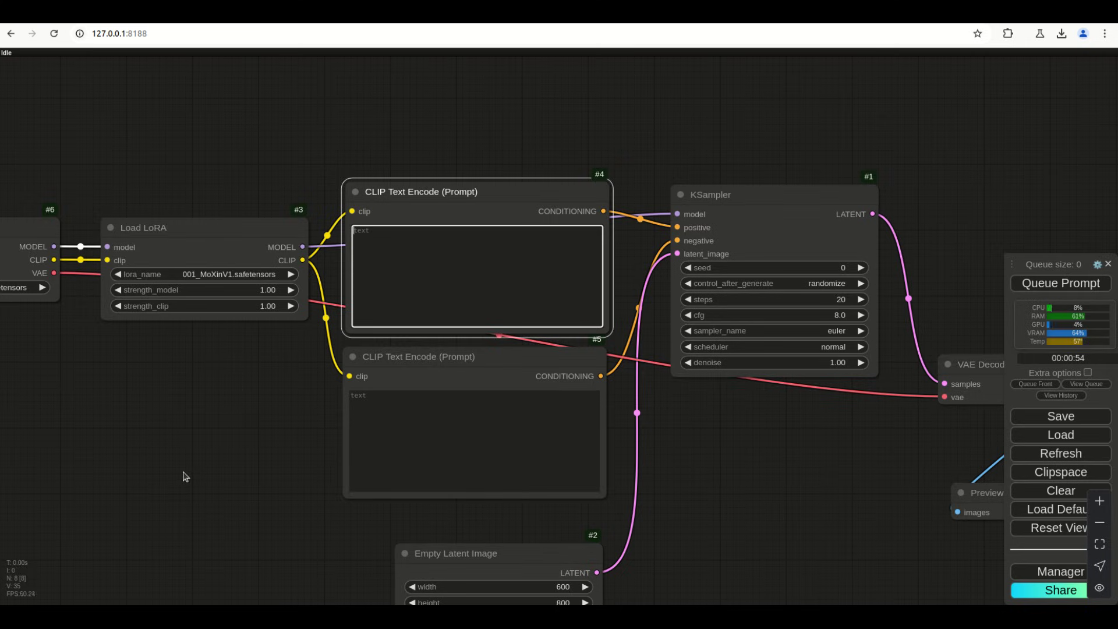
{"action": "left_click", "coordinate": [385, 256]}
{"action": "type", "text": "A Kan"}
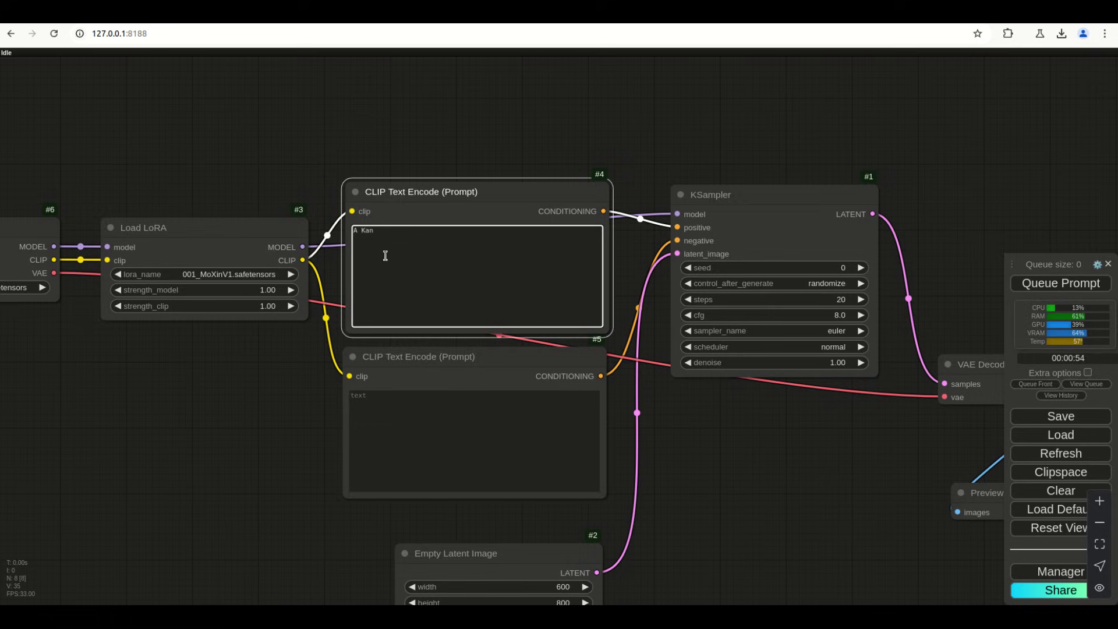
{"action": "type", "text": "garoo wearing straw hat."}
Bypass the Load LoRA node, keeping the checkpoint on Deliberate_v2.
{"action": "left_click_drag", "start_coordinate": [244, 462], "coordinate": [433, 452]}
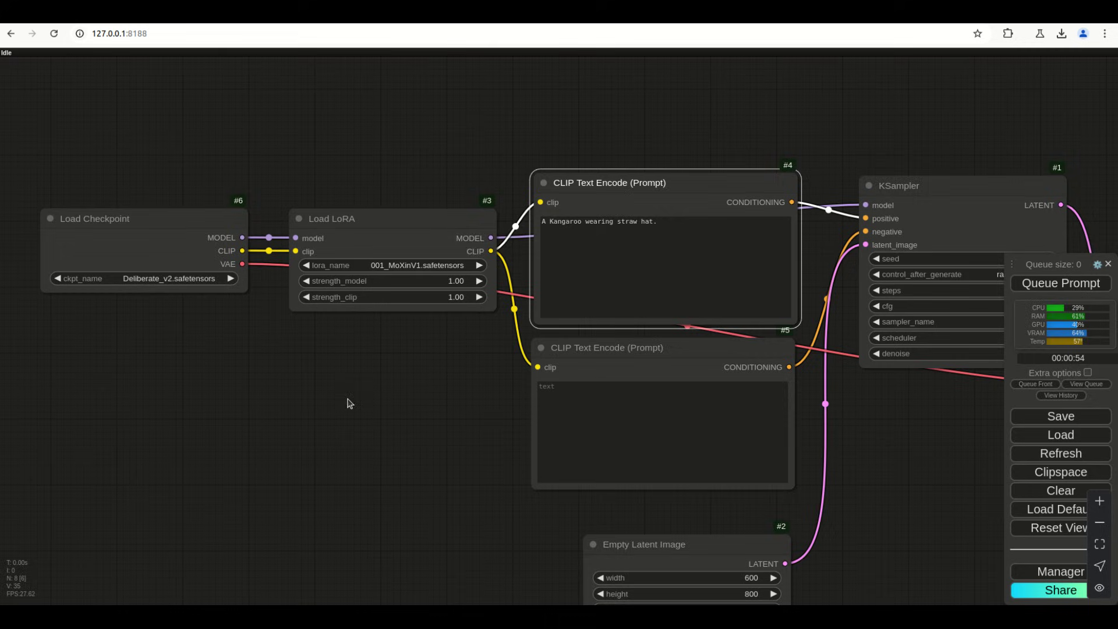
{"action": "right_click", "coordinate": [409, 225]}
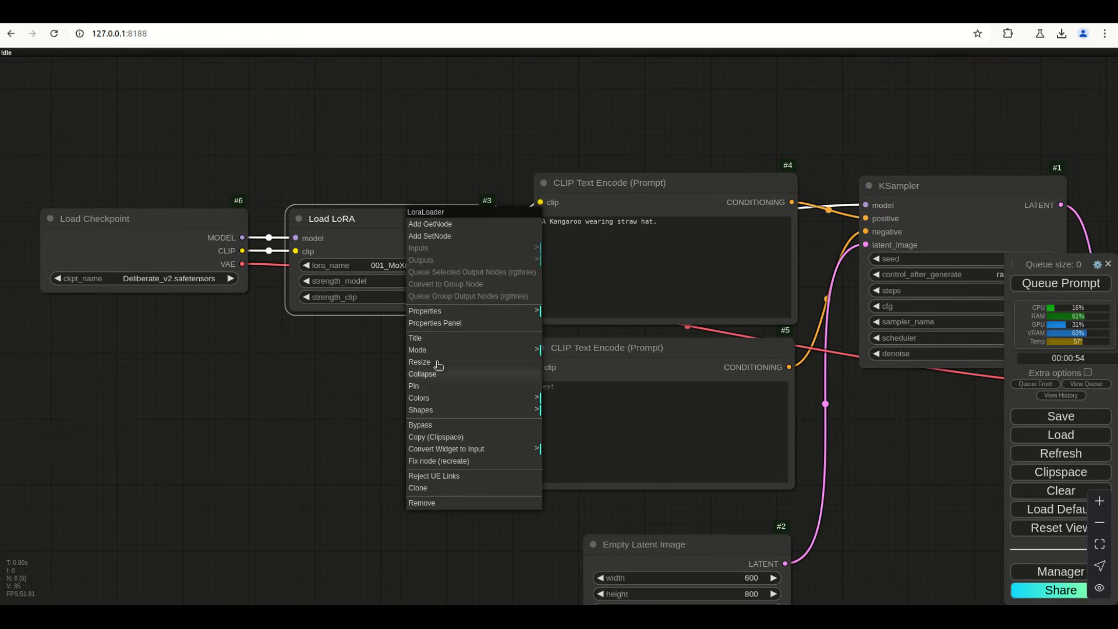
{"action": "left_click", "coordinate": [434, 426]}
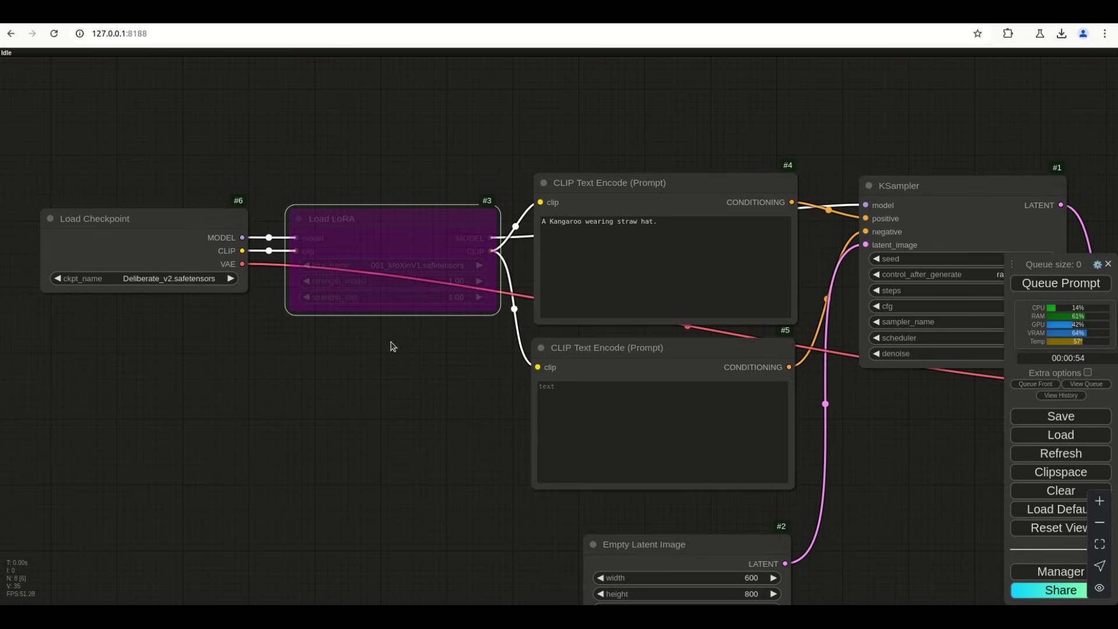
{"action": "left_click", "coordinate": [138, 282]}
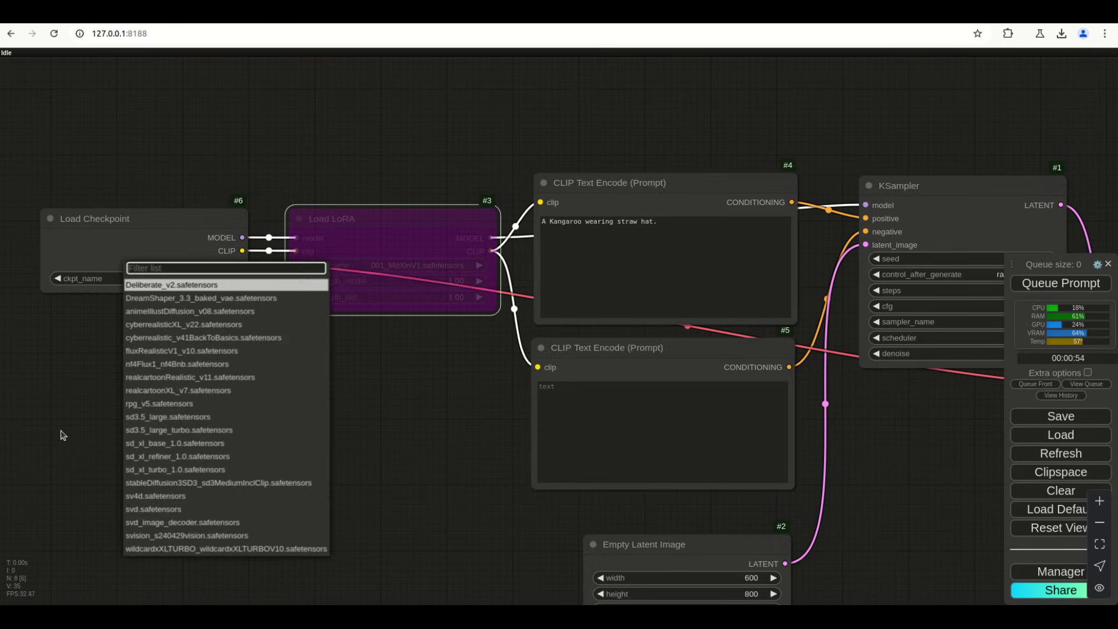
{"action": "left_click", "coordinate": [84, 473]}
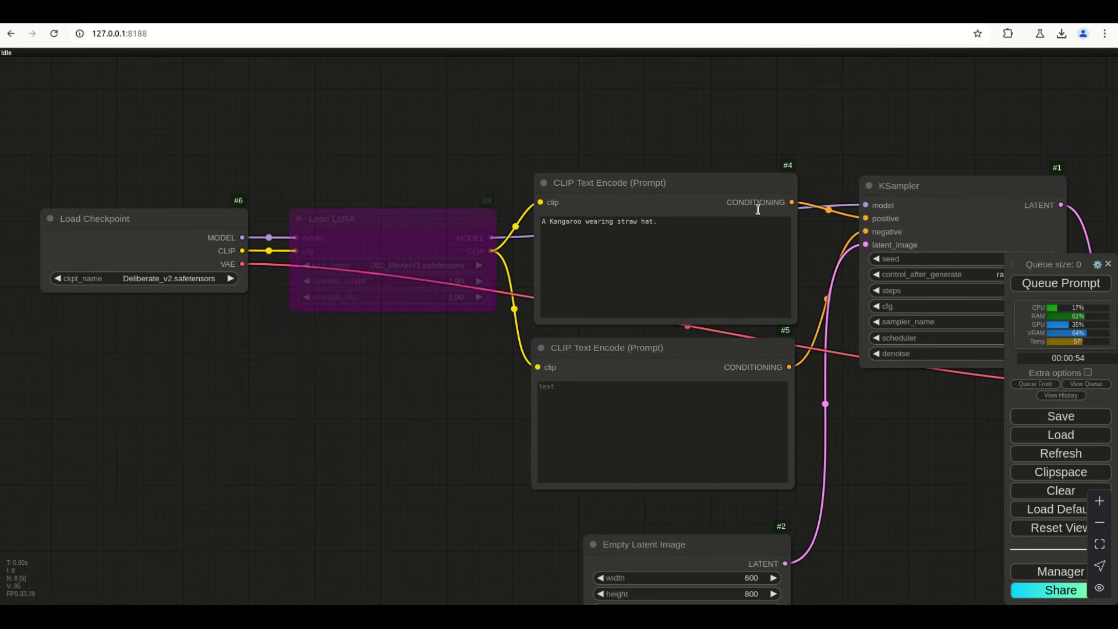
Queue the prompt to generate three straw-hat kangaroo images, nudging Empty Latent Image up.
{"action": "left_click", "coordinate": [1030, 283]}
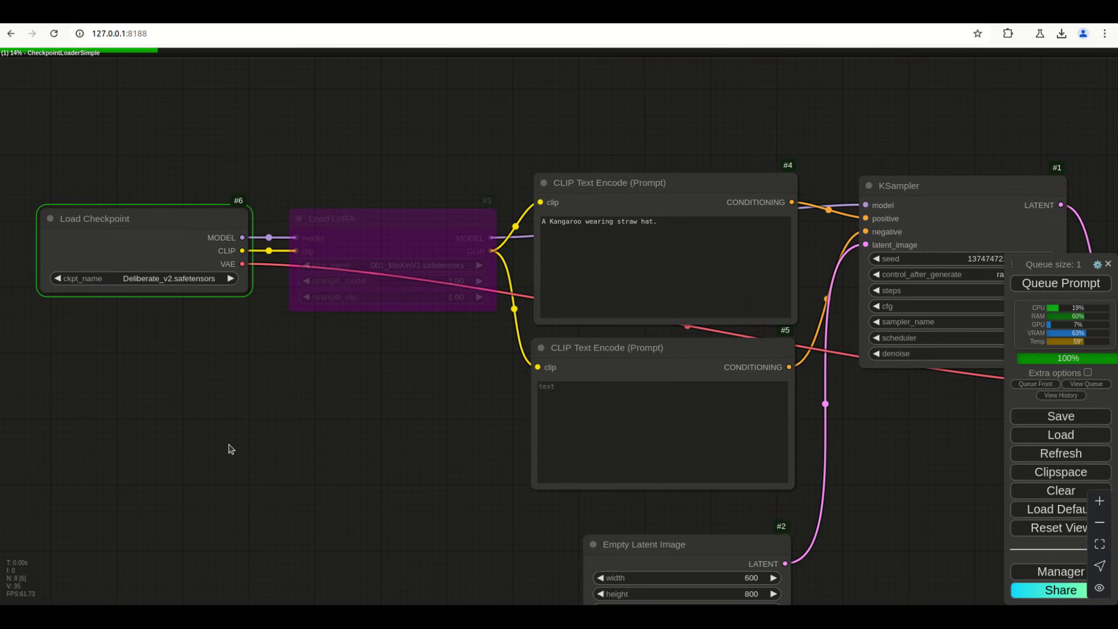
{"action": "scroll", "coordinate": [279, 436], "scroll_direction": "down", "scroll_amount": 5}
{"action": "scroll", "coordinate": [280, 437], "scroll_direction": "right", "scroll_amount": 4}
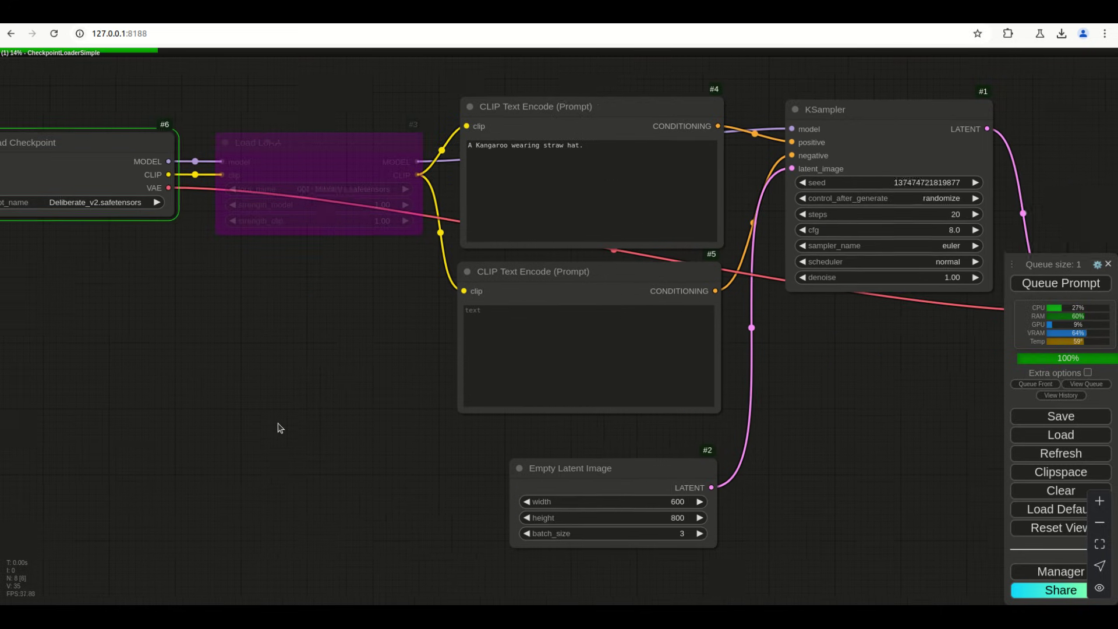
{"action": "left_click", "coordinate": [592, 415]}
{"action": "left_click_drag", "start_coordinate": [592, 415], "coordinate": [589, 403]}
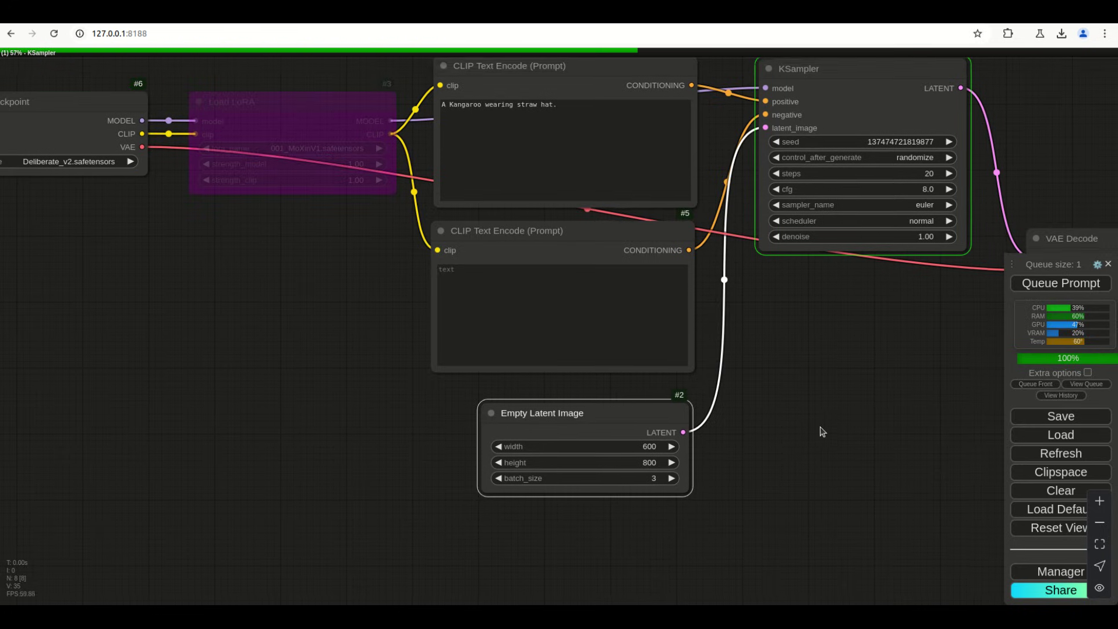
{"action": "scroll", "coordinate": [821, 430], "scroll_direction": "right", "scroll_amount": 3}
{"action": "scroll", "coordinate": [821, 429], "scroll_direction": "up", "scroll_amount": 1}
{"action": "scroll", "coordinate": [868, 185], "scroll_direction": "down", "scroll_amount": 1}
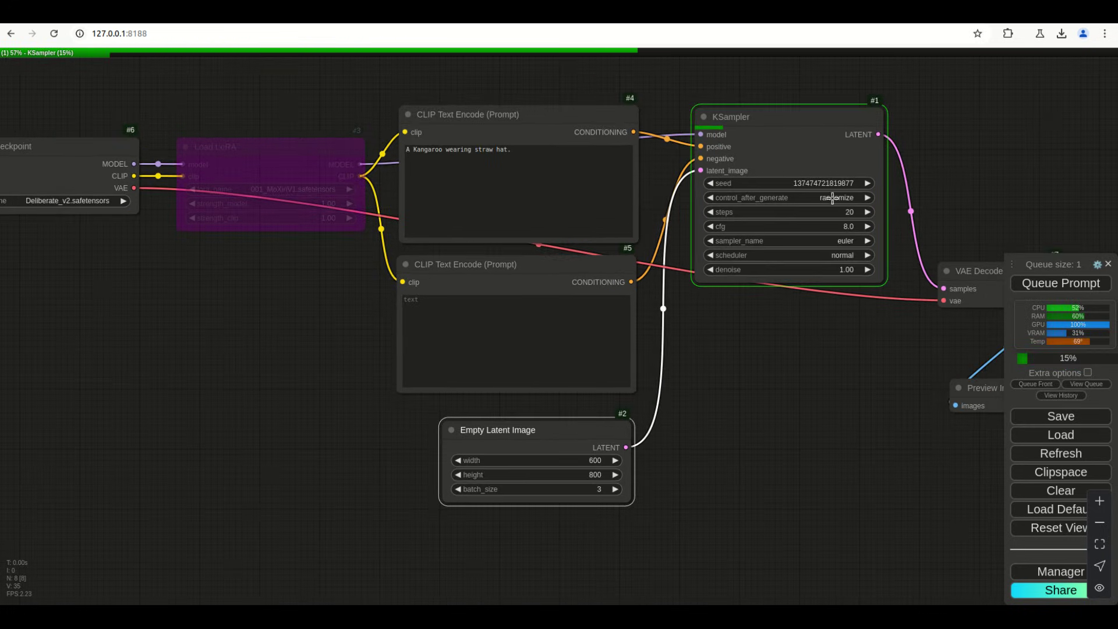
{"action": "scroll", "coordinate": [852, 351], "scroll_direction": "down", "scroll_amount": 1}
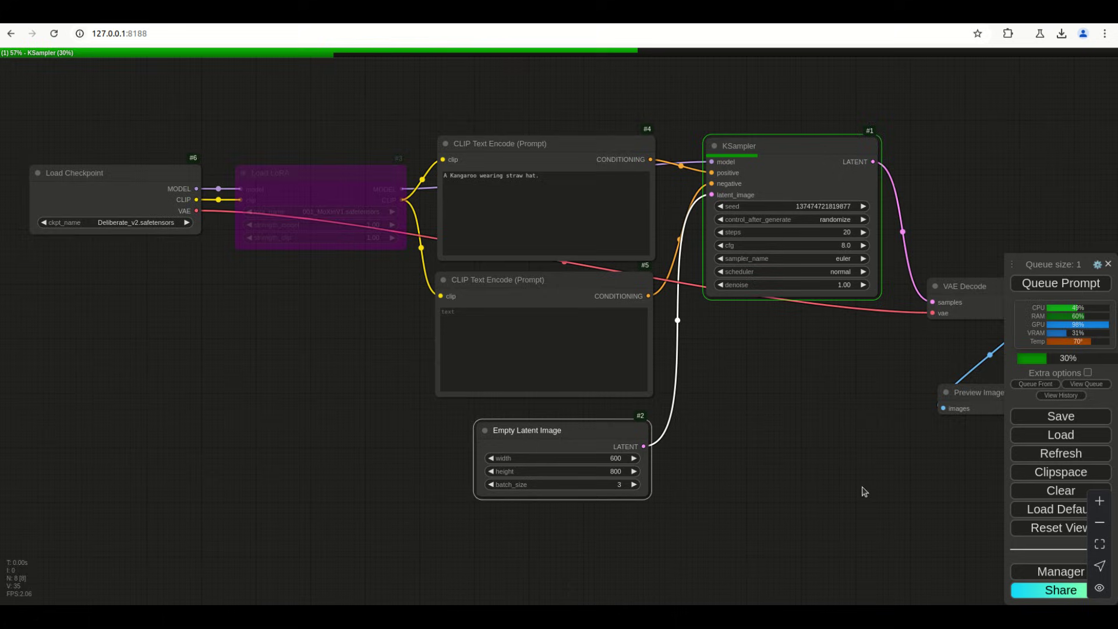
{"action": "scroll", "coordinate": [794, 474], "scroll_direction": "right", "scroll_amount": 2}
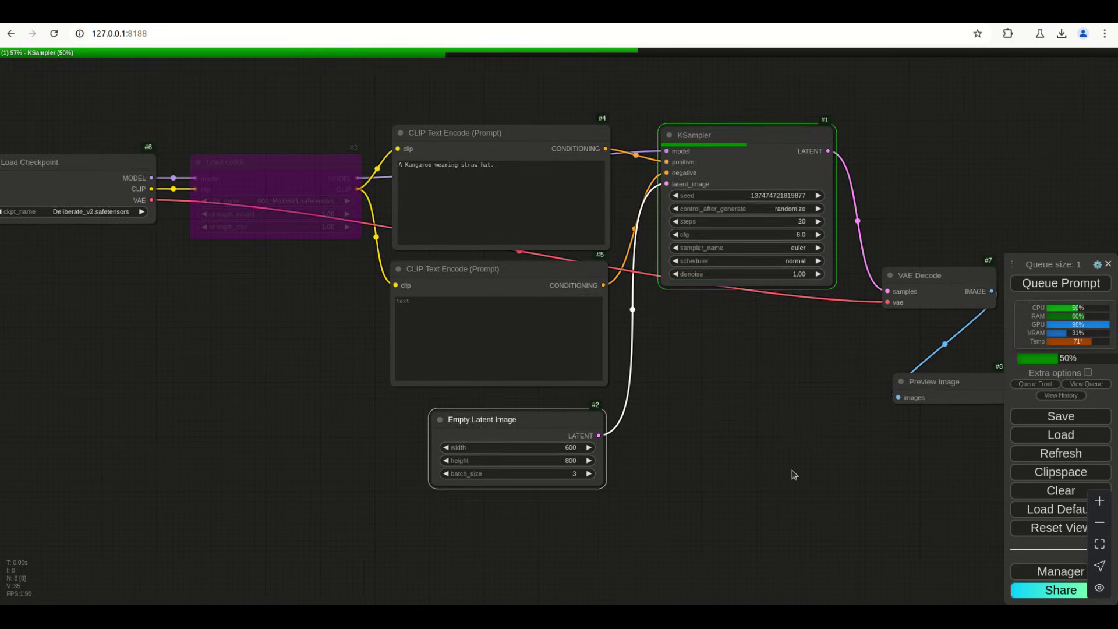
{"action": "scroll", "coordinate": [793, 474], "scroll_direction": "right", "scroll_amount": 1}
{"action": "scroll", "coordinate": [793, 474], "scroll_direction": "down", "scroll_amount": 1}
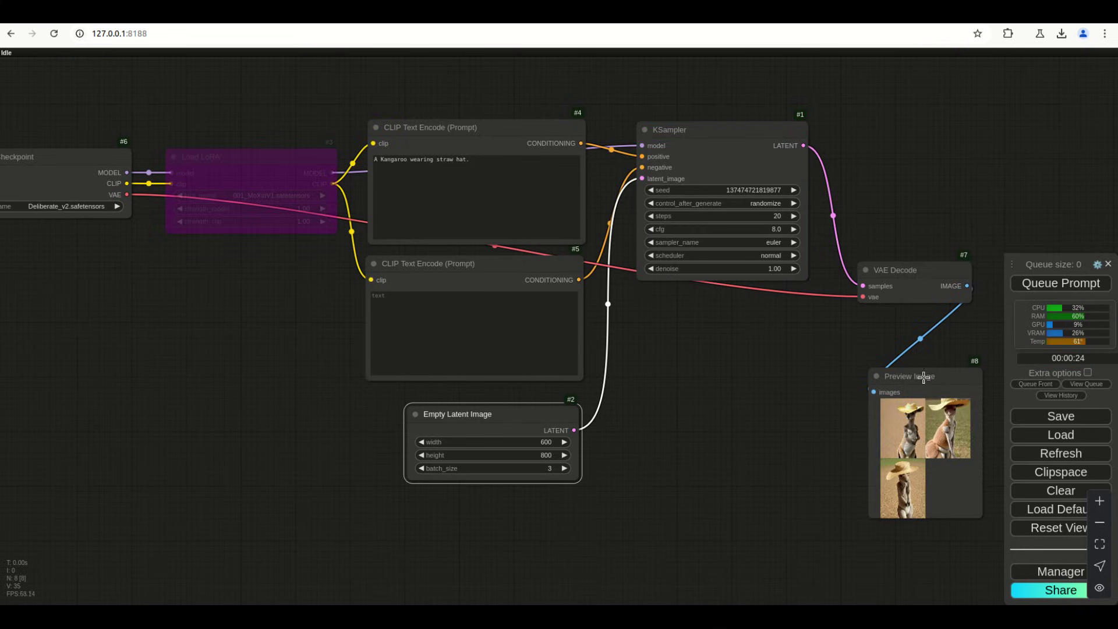
Move and enlarge the Preview Image node to show the three kangaroos, then pan back left.
{"action": "left_click_drag", "start_coordinate": [901, 375], "coordinate": [747, 343]}
{"action": "left_click_drag", "start_coordinate": [833, 489], "coordinate": [1103, 538]}
{"action": "left_click_drag", "start_coordinate": [815, 600], "coordinate": [607, 558]}
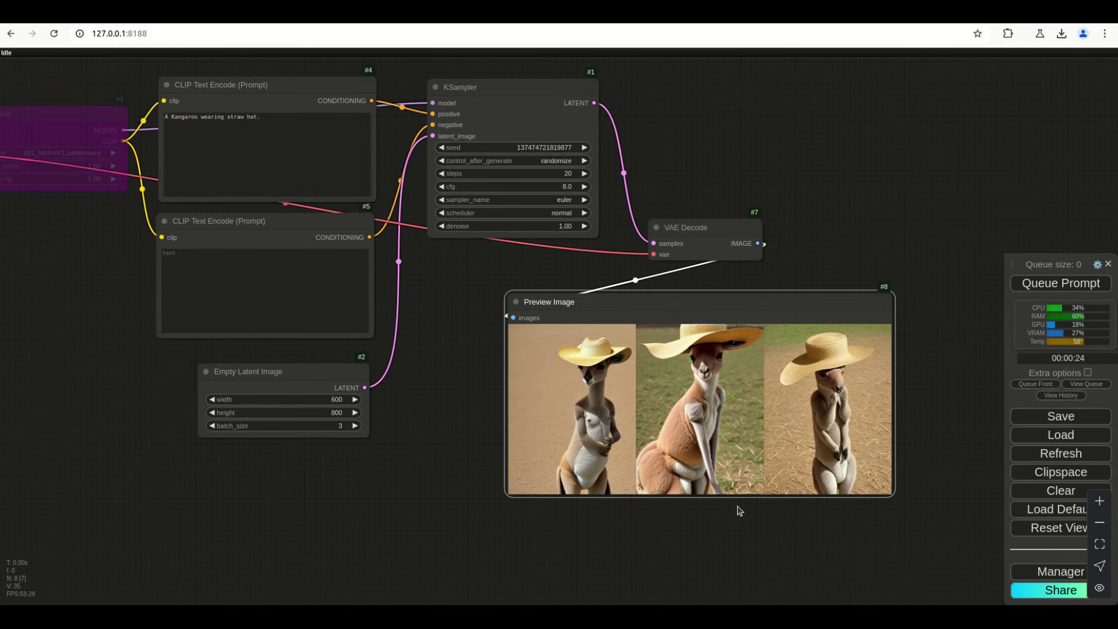
{"action": "left_click_drag", "start_coordinate": [588, 307], "coordinate": [542, 288]}
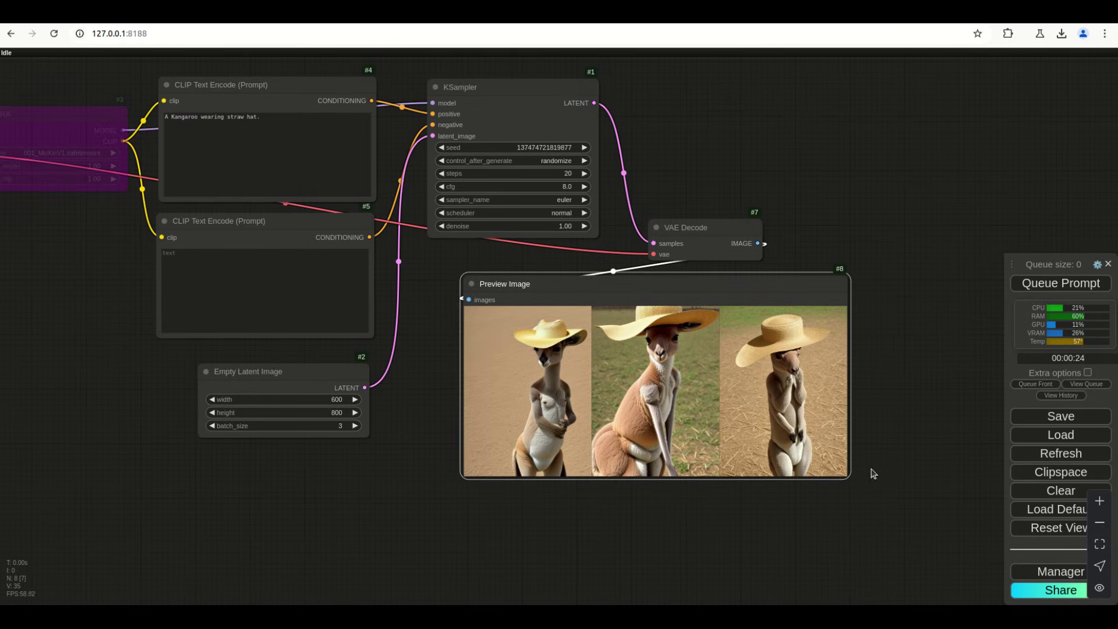
{"action": "left_click_drag", "start_coordinate": [842, 471], "coordinate": [950, 534]}
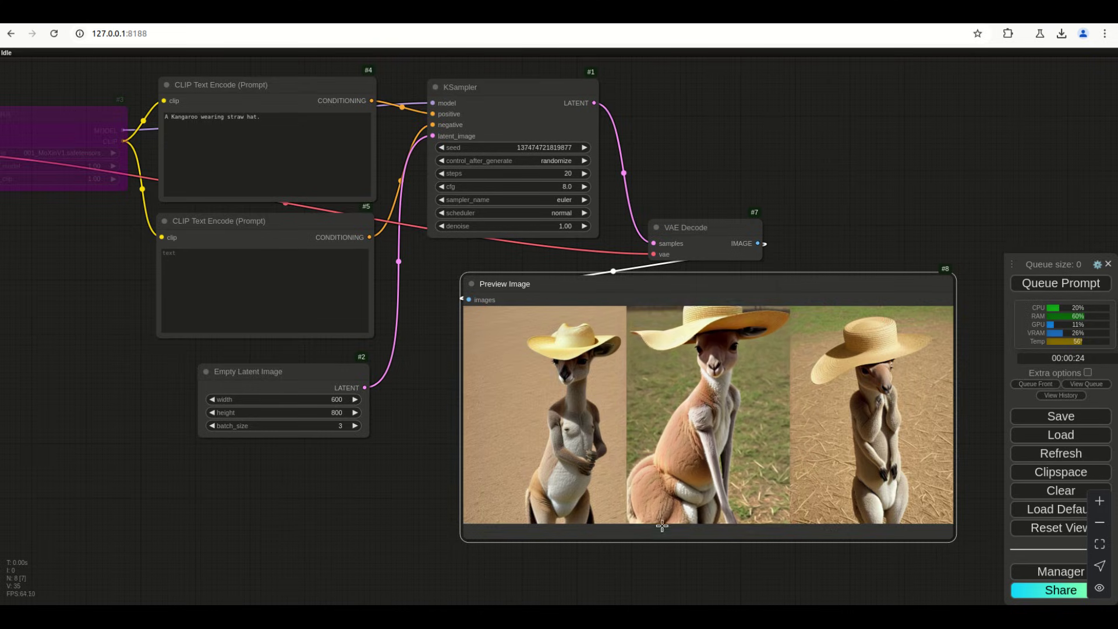
{"action": "left_click_drag", "start_coordinate": [264, 503], "coordinate": [706, 541]}
Switch ckpt_name to realcartoonXL_v7.safetensors and queue a new run with Ctrl+Enter.
{"action": "left_click_drag", "start_coordinate": [367, 414], "coordinate": [350, 437]}
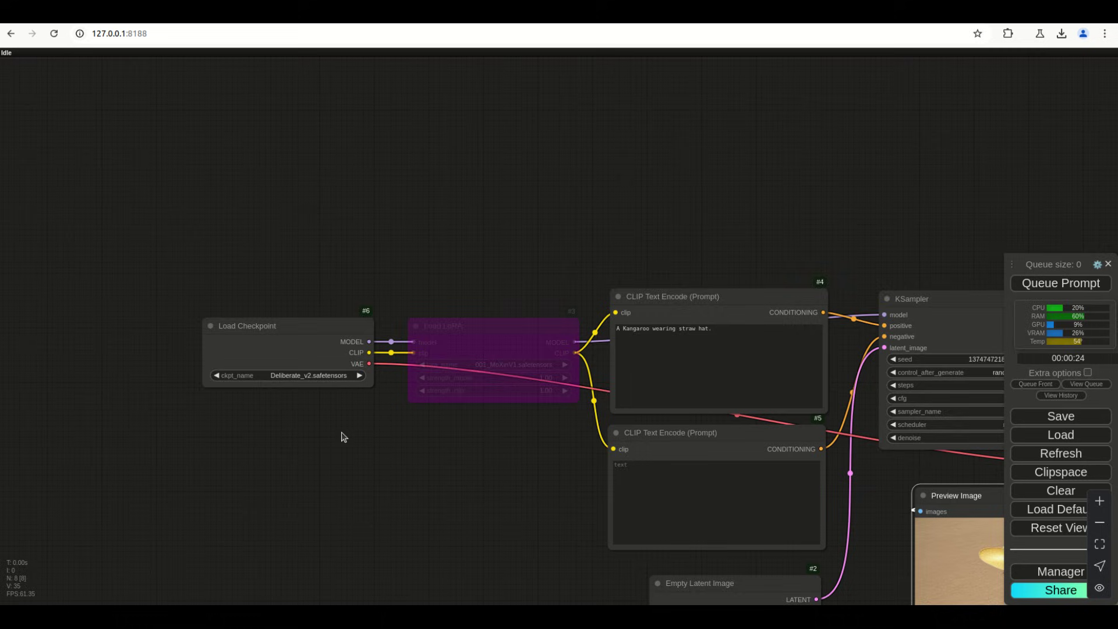
{"action": "left_click", "coordinate": [316, 375]}
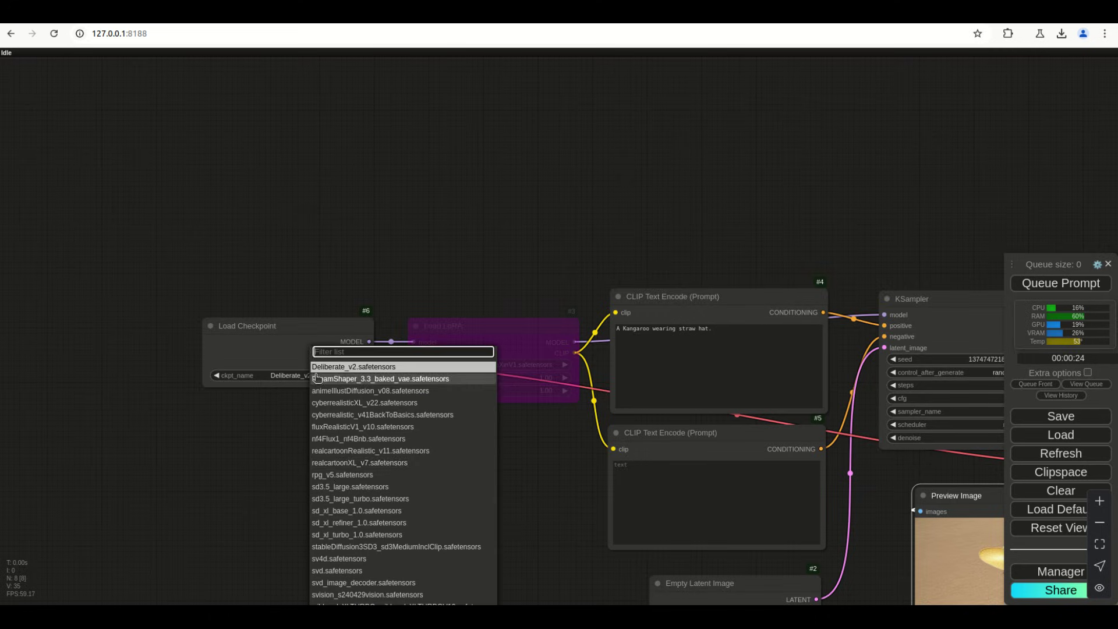
{"action": "left_click", "coordinate": [358, 462]}
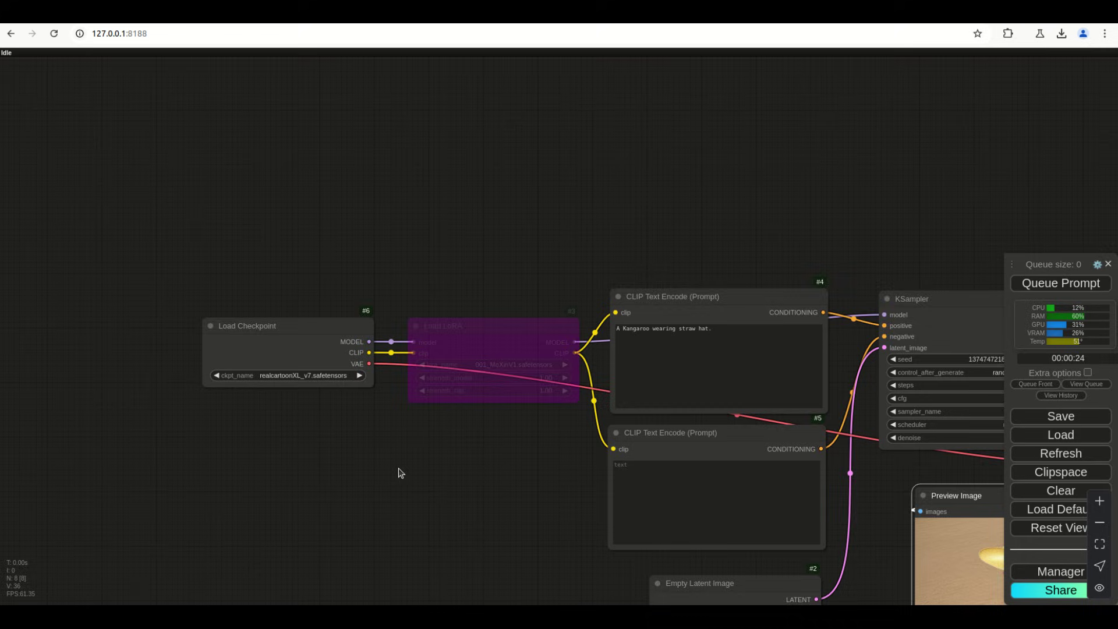
{"action": "left_click_drag", "start_coordinate": [401, 472], "coordinate": [298, 442]}
{"action": "key", "text": "ctrl+Return"}
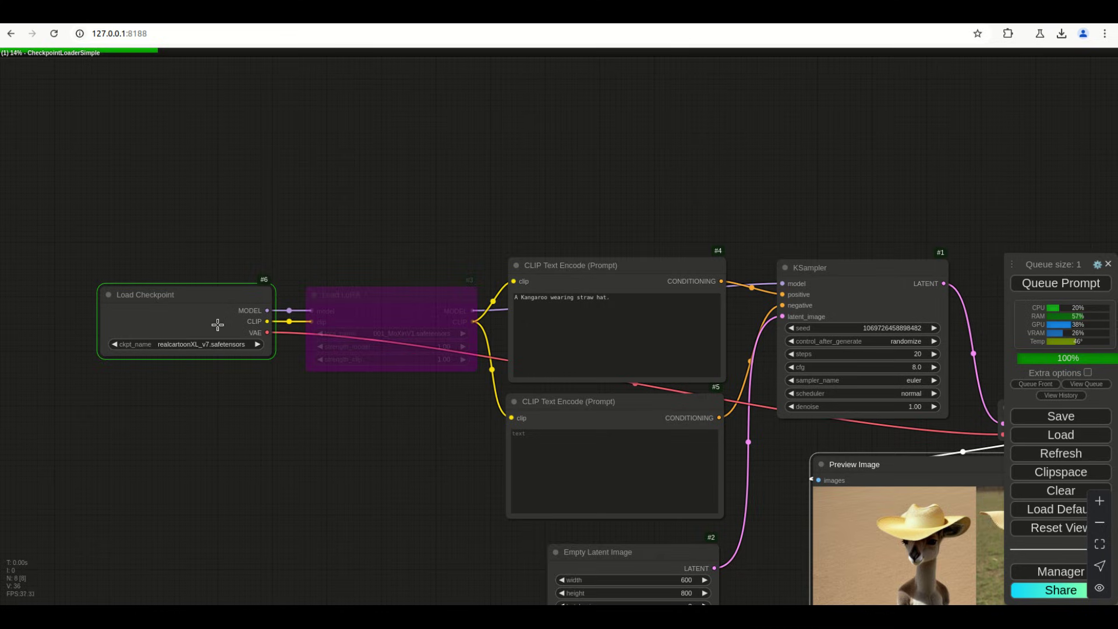
Shift the checkpoint and LoRA loaders left, un-bypass Load LoRA, and set it to CH.safetensors.
{"action": "left_click_drag", "start_coordinate": [218, 324], "coordinate": [162, 338]}
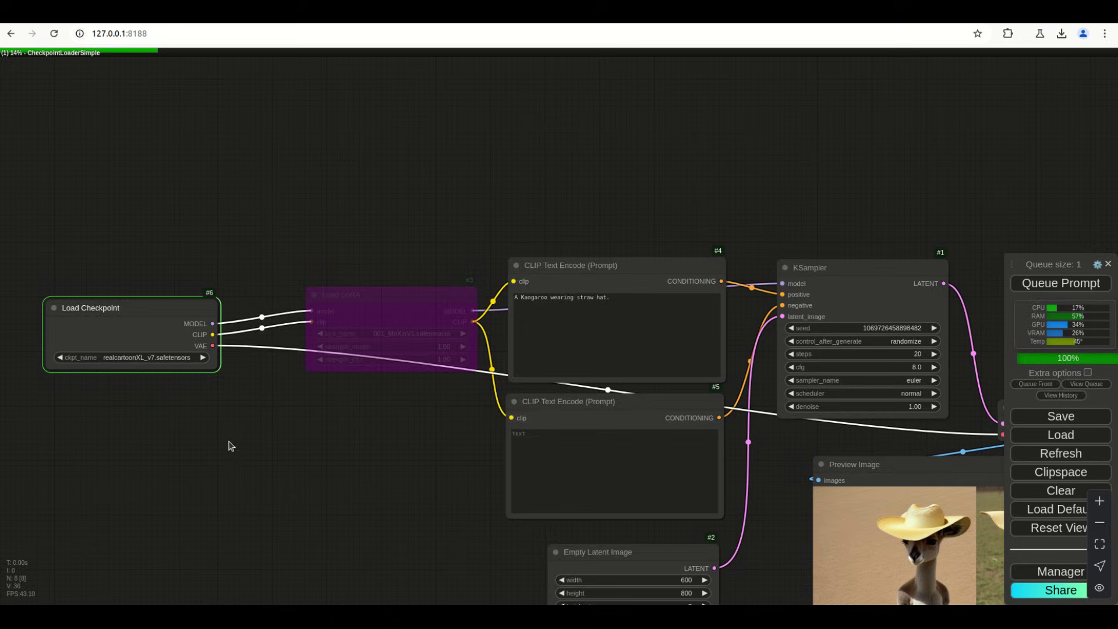
{"action": "left_click_drag", "start_coordinate": [354, 291], "coordinate": [297, 291]}
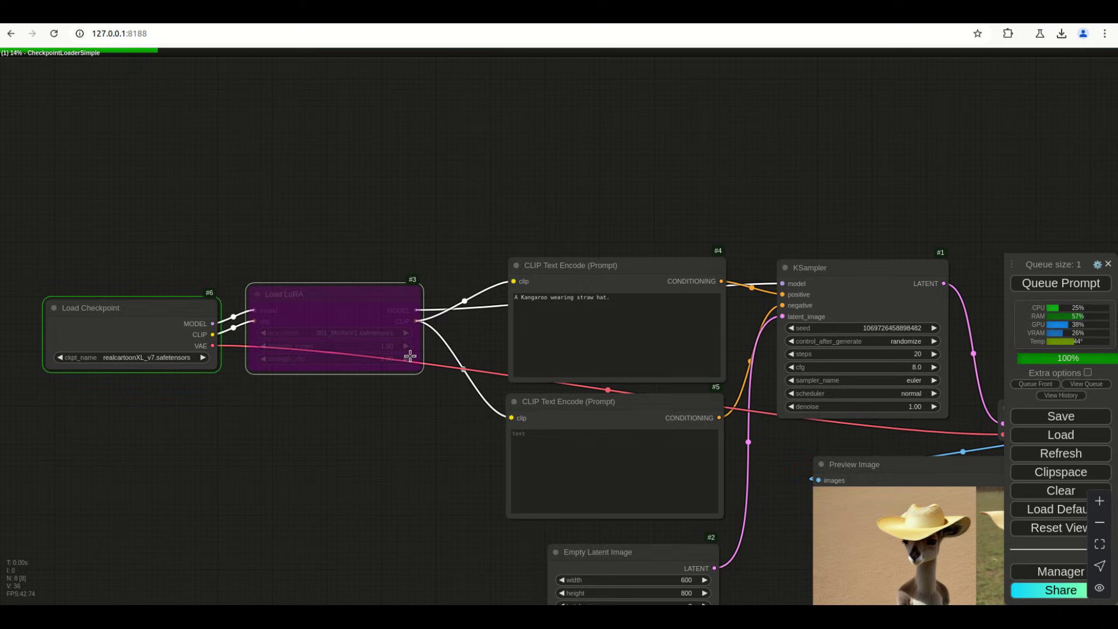
{"action": "right_click", "coordinate": [351, 317]}
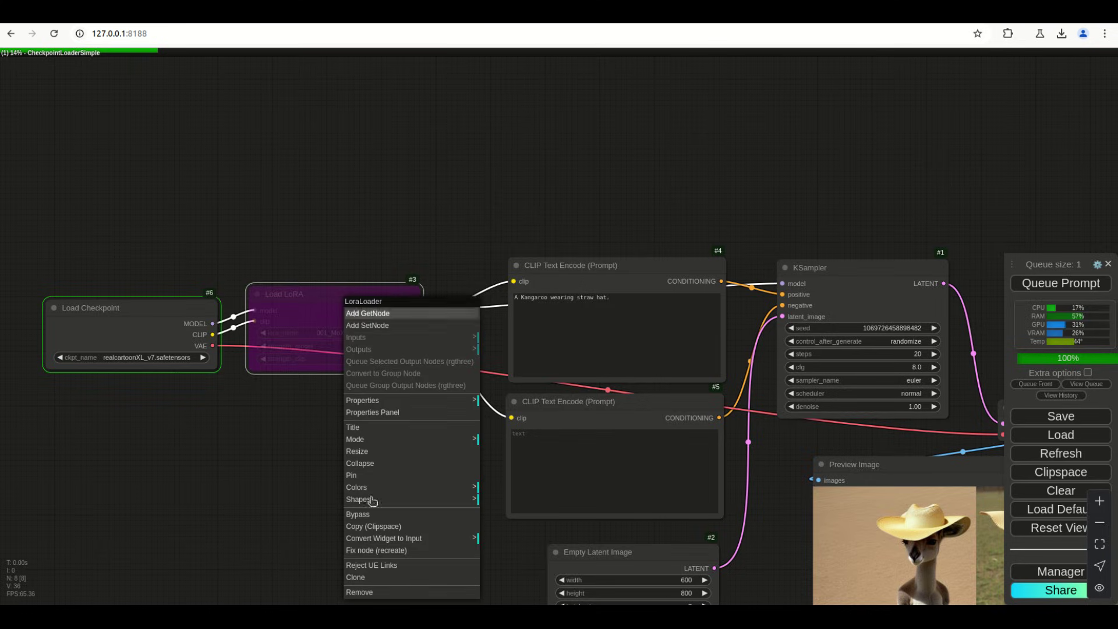
{"action": "left_click", "coordinate": [370, 515]}
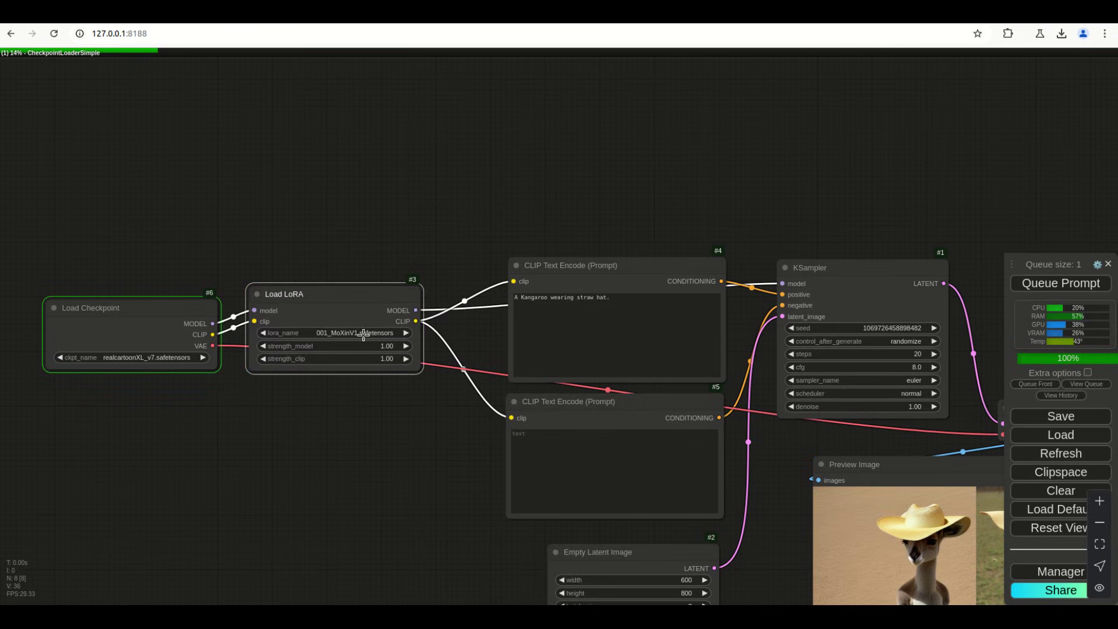
{"action": "left_click", "coordinate": [363, 333]}
{"action": "left_click", "coordinate": [316, 333]}
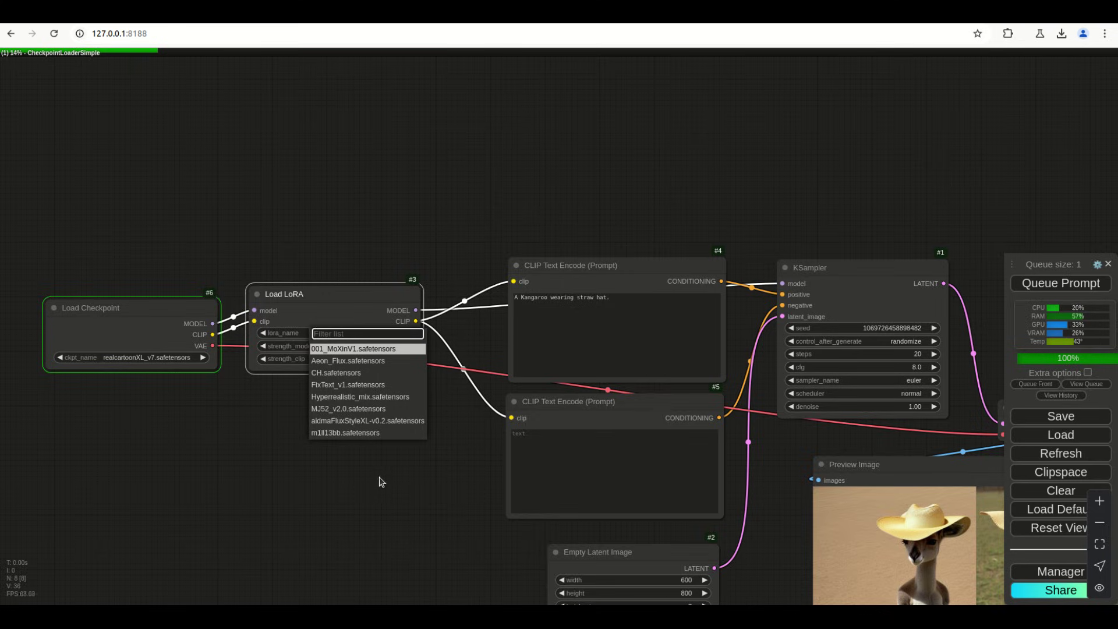
{"action": "left_click", "coordinate": [338, 374]}
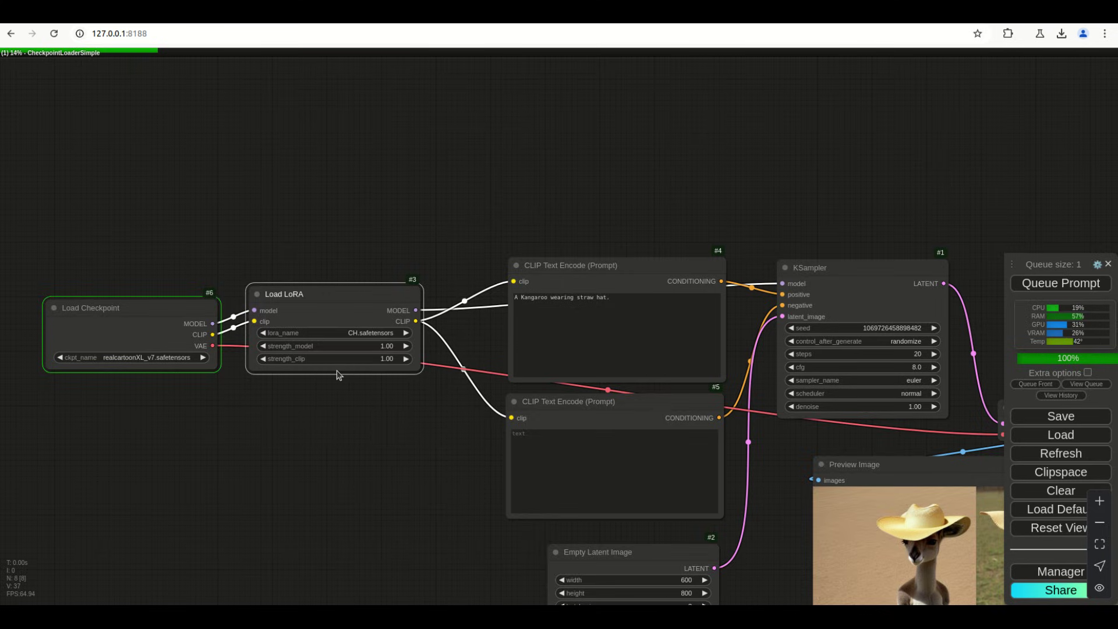
Chain a second LoraLoader after the CH LoRA's model and clip, feeding the kangaroo prompt.
{"action": "mouse_move", "coordinate": [320, 322]}
{"action": "left_mouse_down"}
{"action": "mouse_move", "coordinate": [342, 304]}
{"action": "mouse_move", "coordinate": [341, 327]}
{"action": "left_mouse_up"}
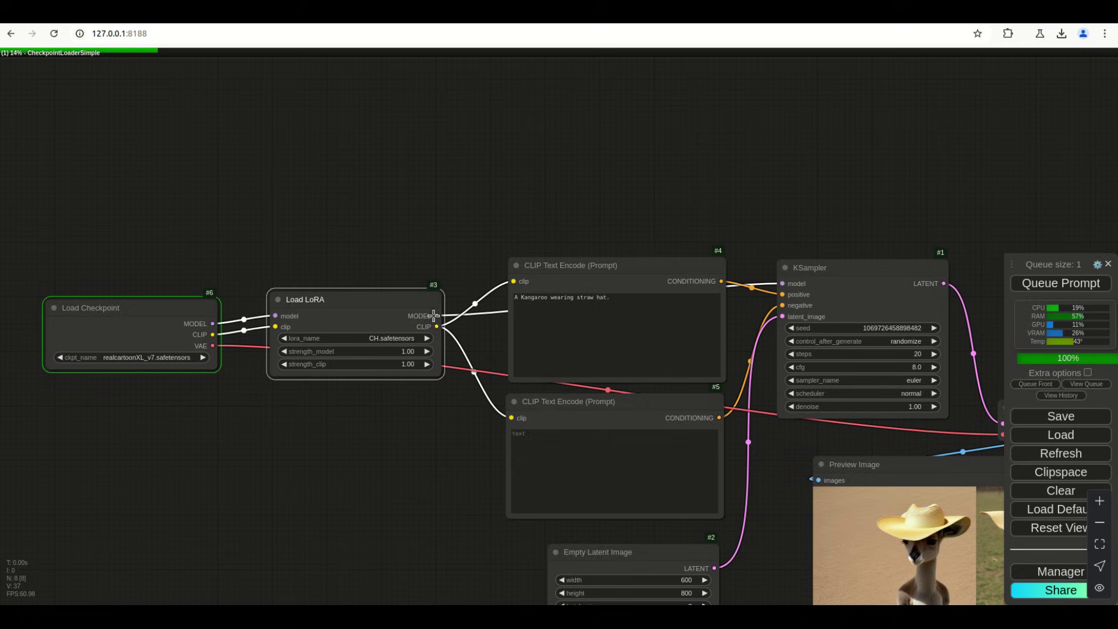
{"action": "left_click_drag", "start_coordinate": [437, 316], "coordinate": [309, 463]}
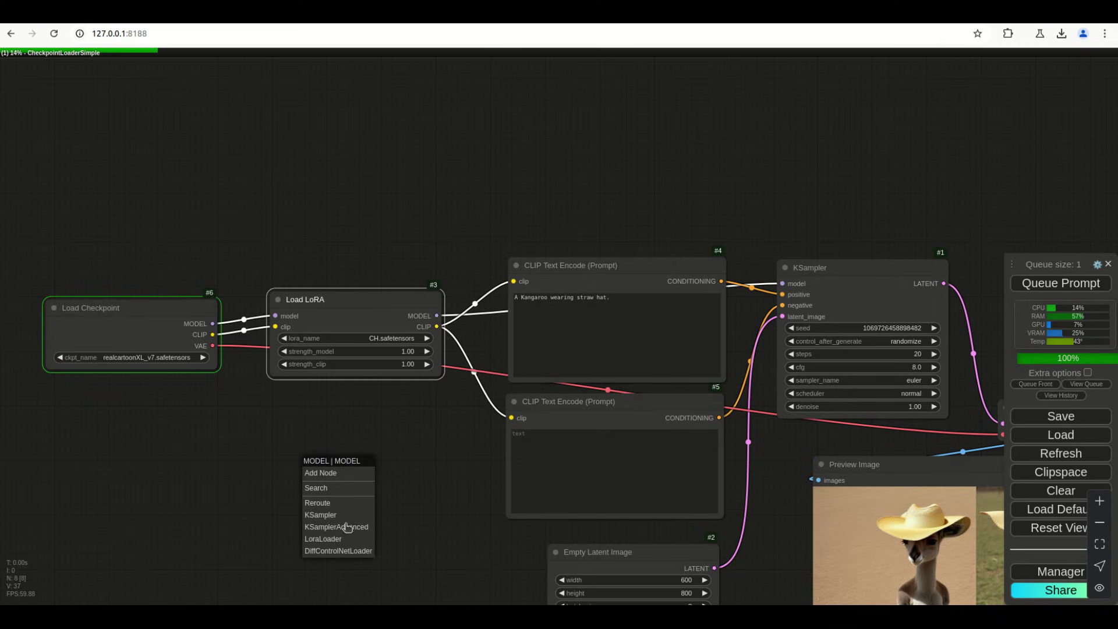
{"action": "left_click", "coordinate": [323, 540]}
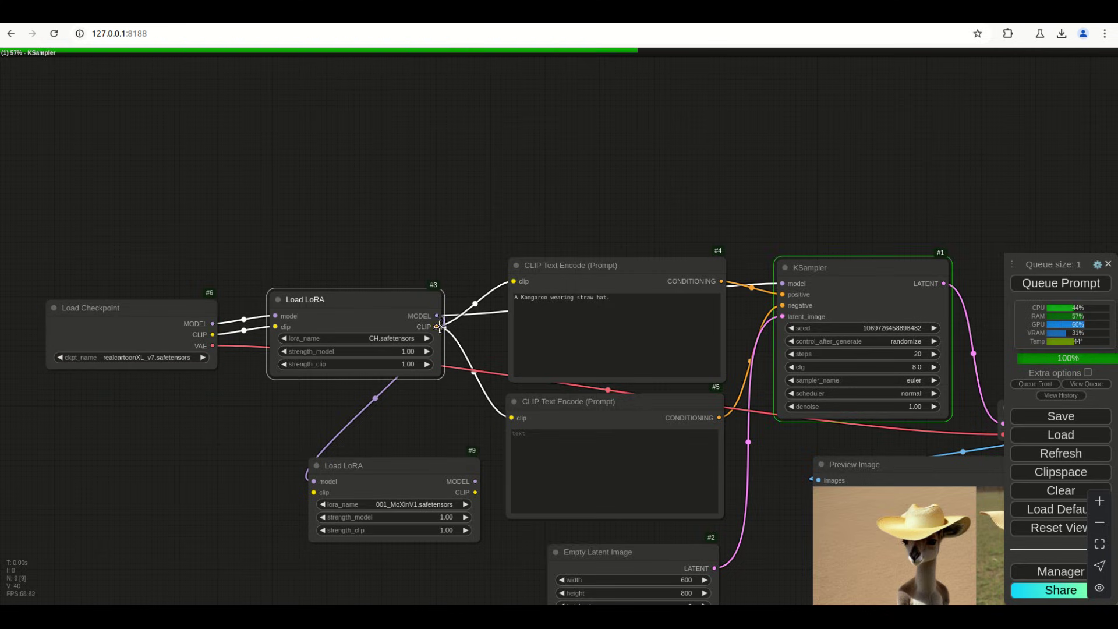
{"action": "left_click_drag", "start_coordinate": [436, 326], "coordinate": [336, 482]}
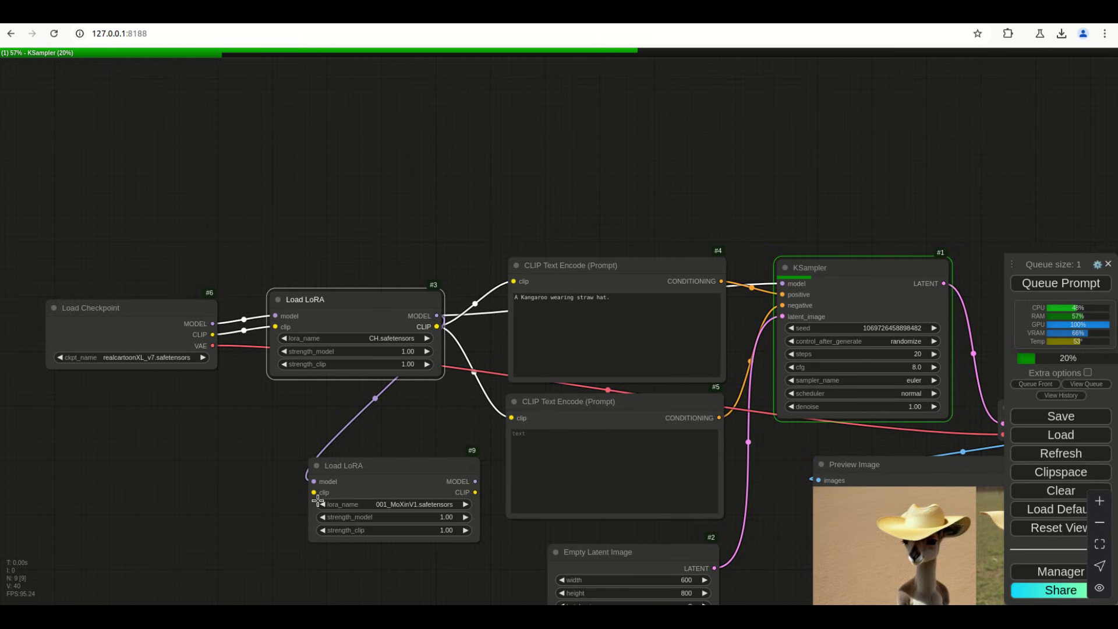
{"action": "left_click_drag", "start_coordinate": [436, 326], "coordinate": [317, 501]}
{"action": "left_click_drag", "start_coordinate": [317, 501], "coordinate": [317, 501]}
{"action": "left_click_drag", "start_coordinate": [476, 492], "coordinate": [518, 283]}
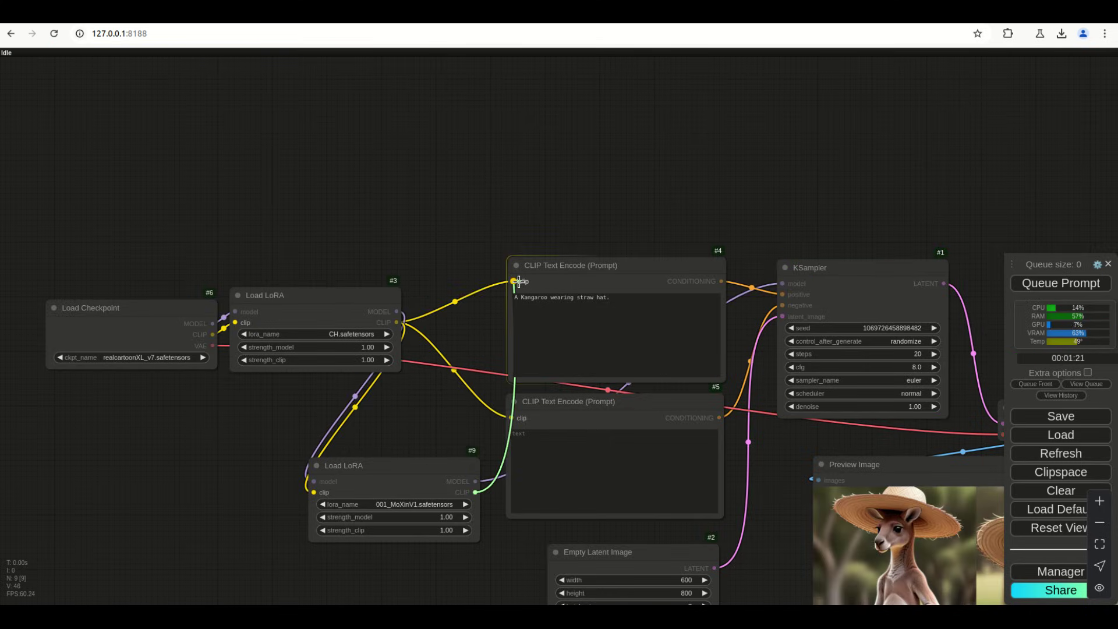
Route the empty prompt's clip from the second LoRA and set it to aidmaFluxStyleXL-v0.2.
{"action": "left_click_drag", "start_coordinate": [436, 469], "coordinate": [378, 461]}
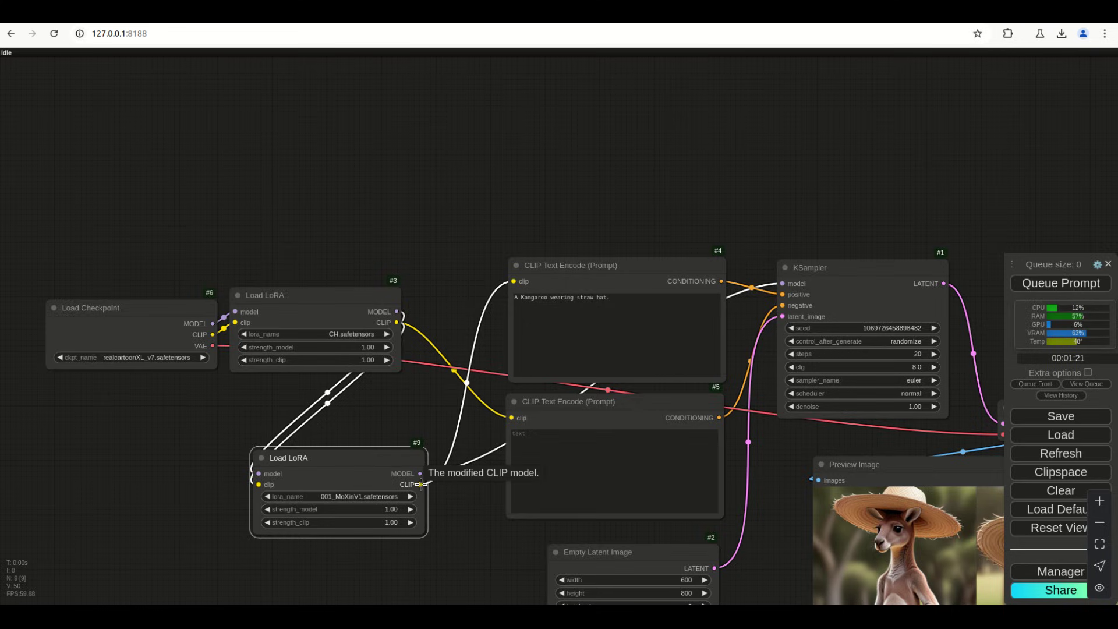
{"action": "left_click_drag", "start_coordinate": [420, 484], "coordinate": [511, 417]}
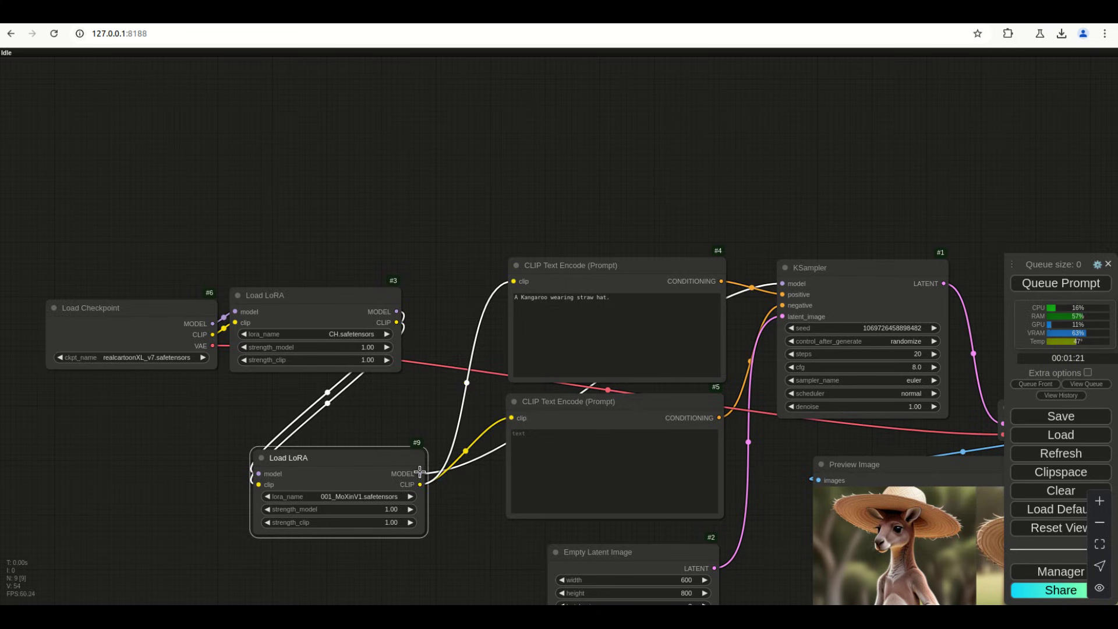
{"action": "left_click_drag", "start_coordinate": [385, 488], "coordinate": [423, 460]}
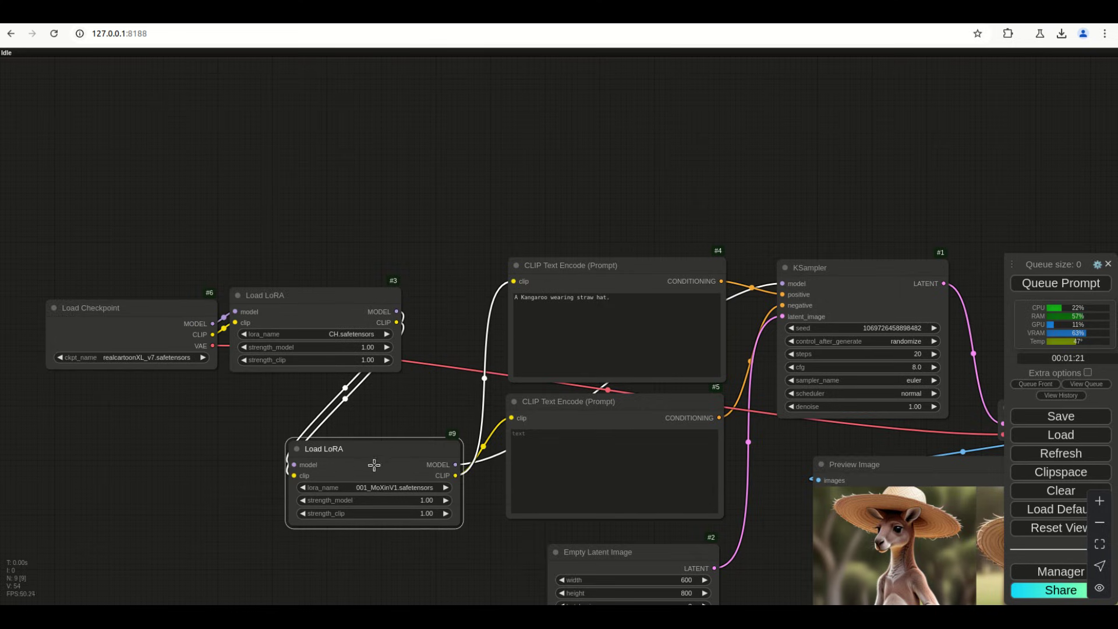
{"action": "left_click", "coordinate": [375, 486]}
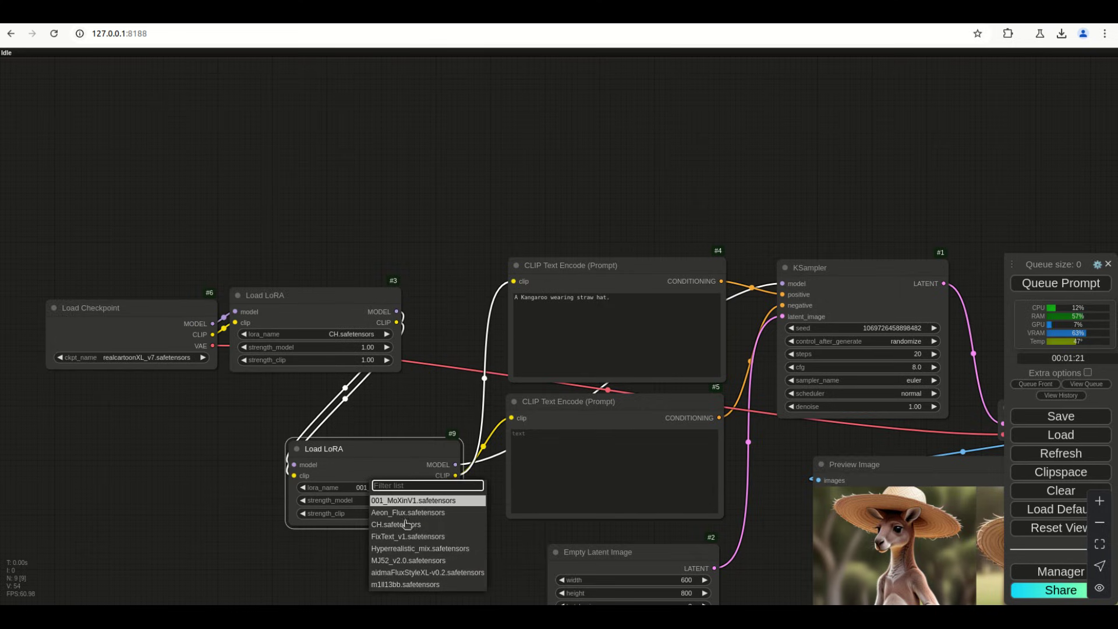
{"action": "left_click", "coordinate": [427, 573]}
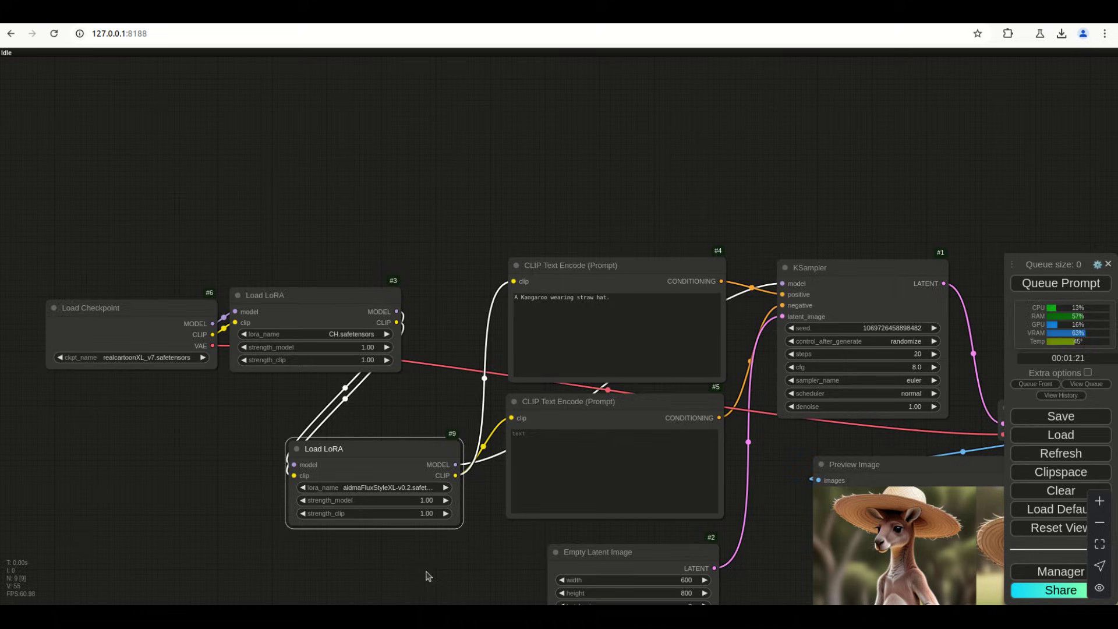
{"action": "left_click_drag", "start_coordinate": [368, 462], "coordinate": [311, 432]}
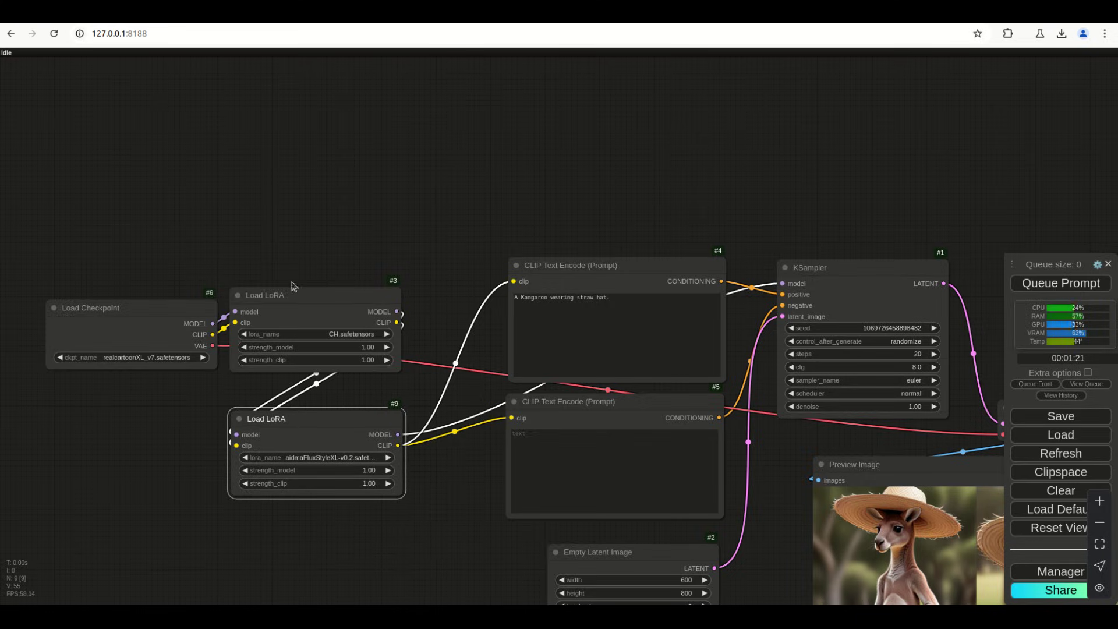
{"action": "left_click_drag", "start_coordinate": [289, 297], "coordinate": [326, 308]}
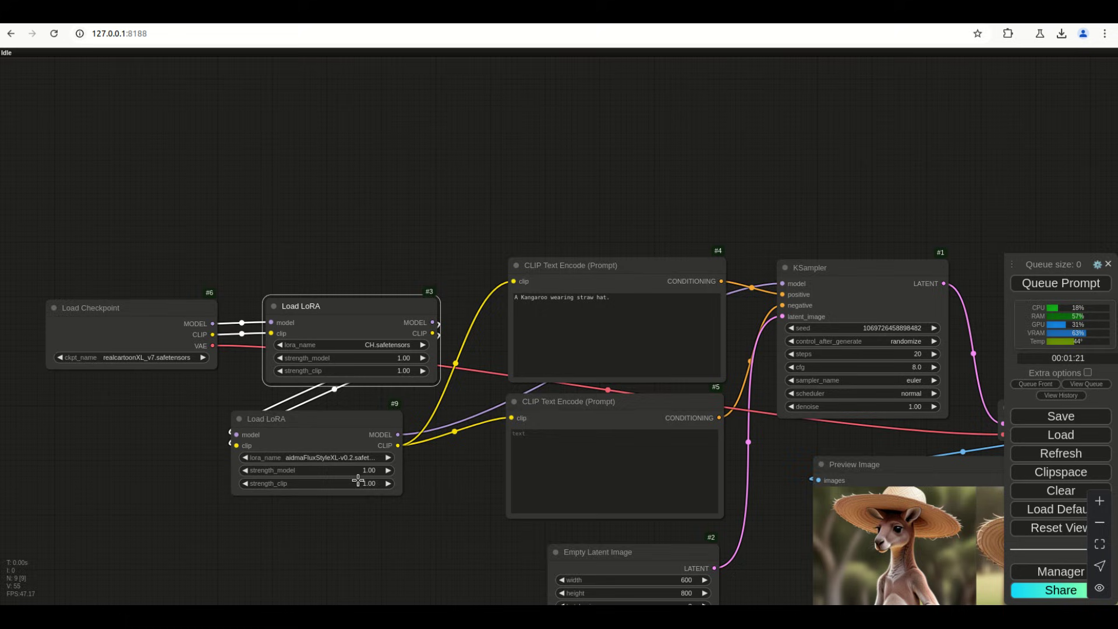
Pan and zoom from the Preview Image back over the two Load LoRA nodes and their prompts.
{"action": "left_click_drag", "start_coordinate": [308, 422], "coordinate": [342, 420]}
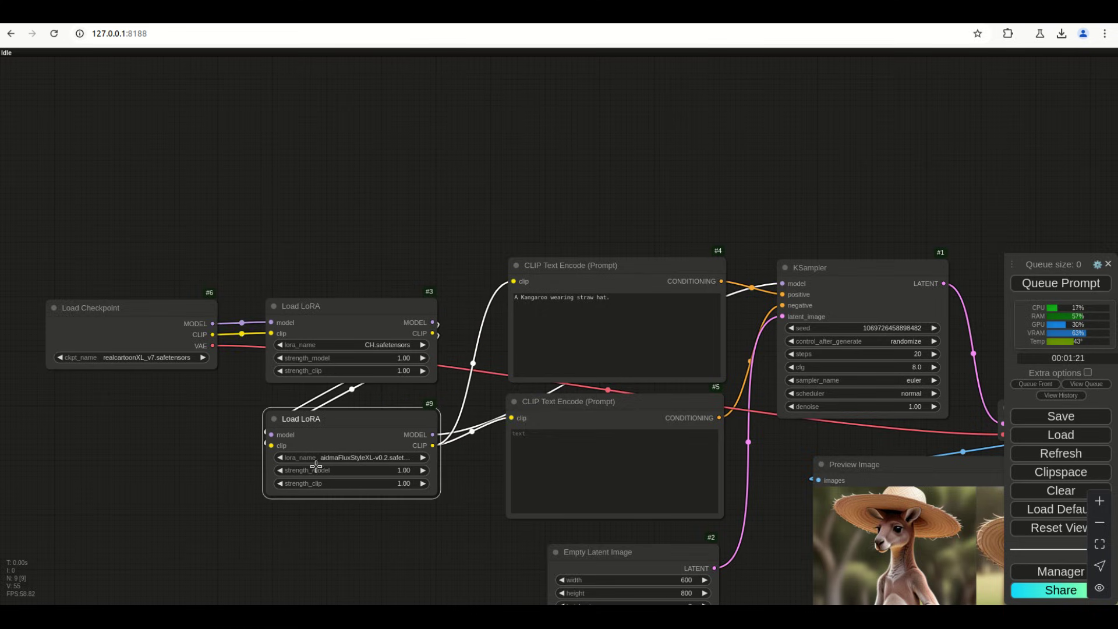
{"action": "scroll", "coordinate": [367, 599], "scroll_direction": "down", "scroll_amount": 3}
{"action": "scroll", "coordinate": [367, 598], "scroll_direction": "right", "scroll_amount": 4}
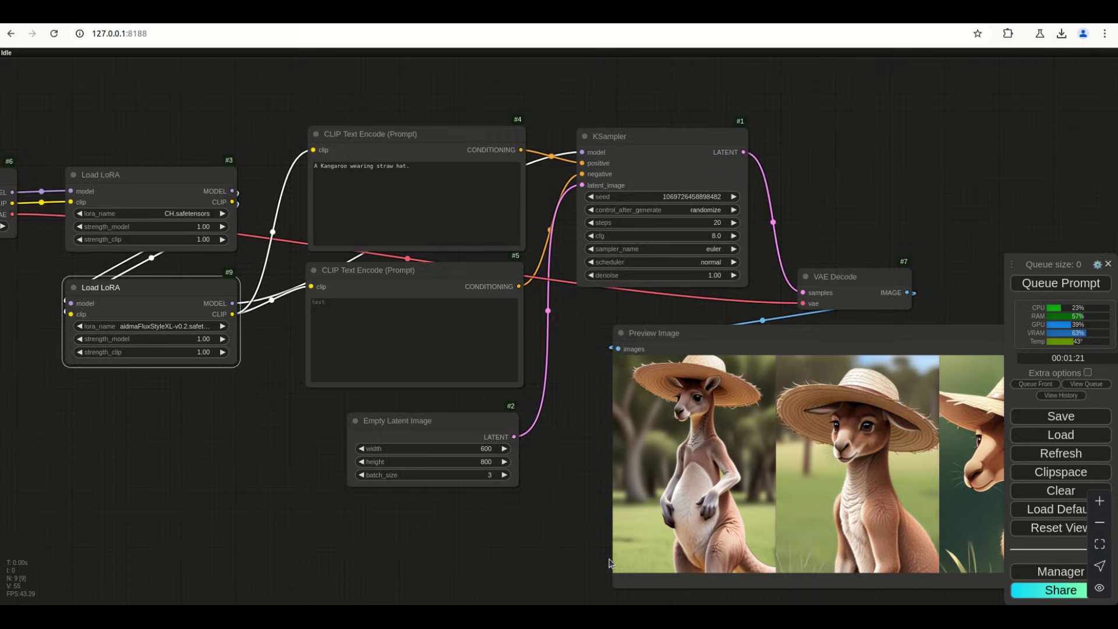
{"action": "scroll", "coordinate": [504, 557], "scroll_direction": "right", "scroll_amount": 4}
{"action": "scroll", "coordinate": [670, 474], "scroll_direction": "up", "scroll_amount": 4}
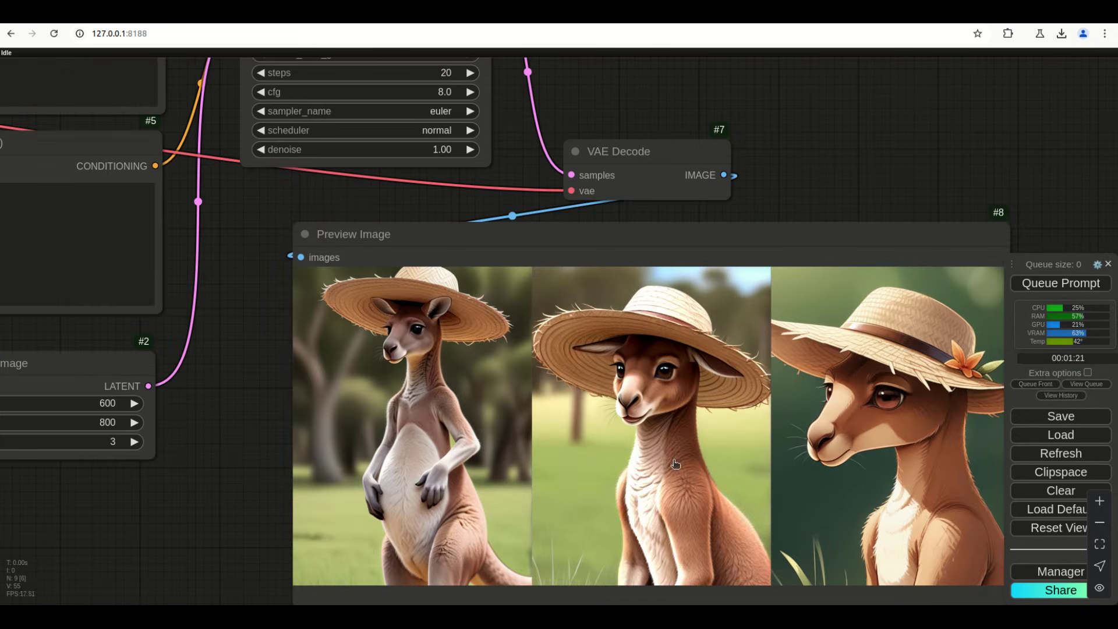
{"action": "scroll", "coordinate": [650, 404], "scroll_direction": "down", "scroll_amount": 5}
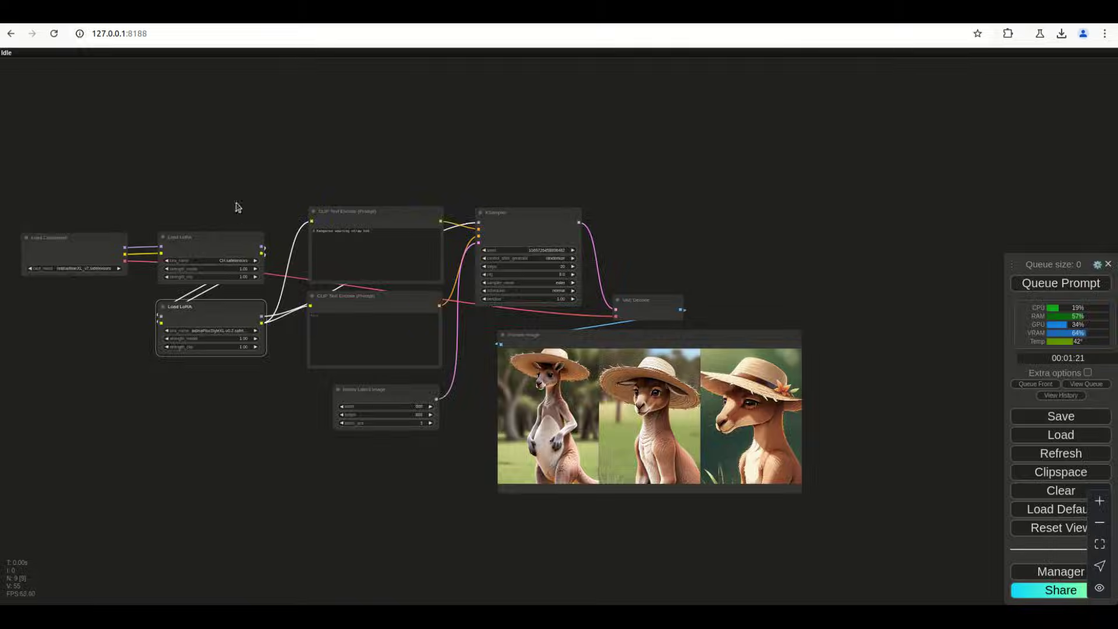
{"action": "scroll", "coordinate": [279, 468], "scroll_direction": "up", "scroll_amount": 3}
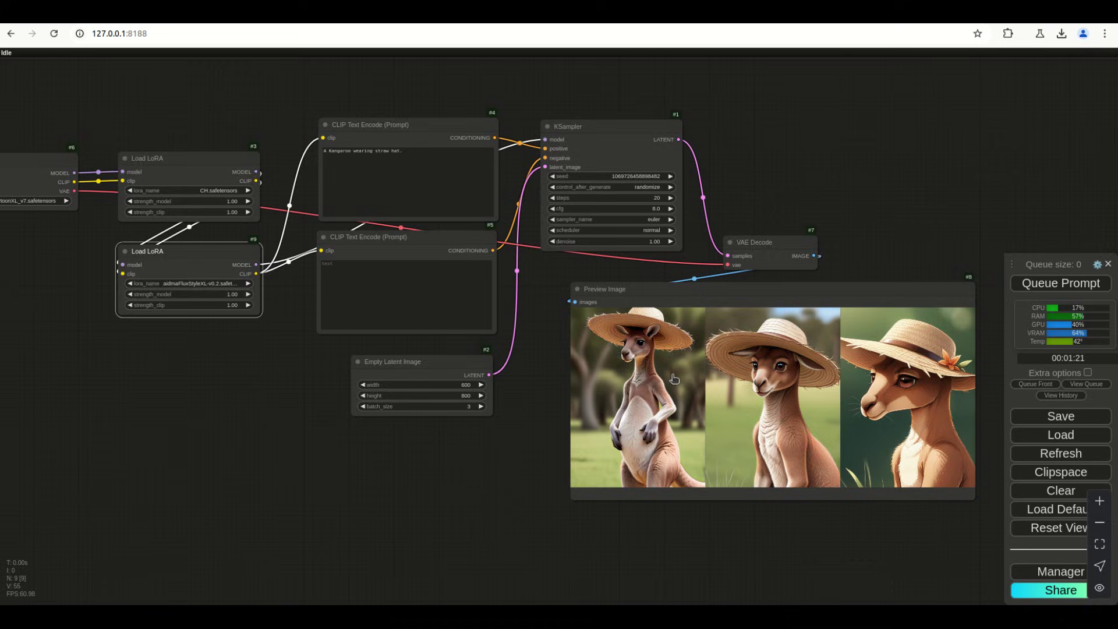
{"action": "scroll", "coordinate": [254, 351], "scroll_direction": "left", "scroll_amount": 2}
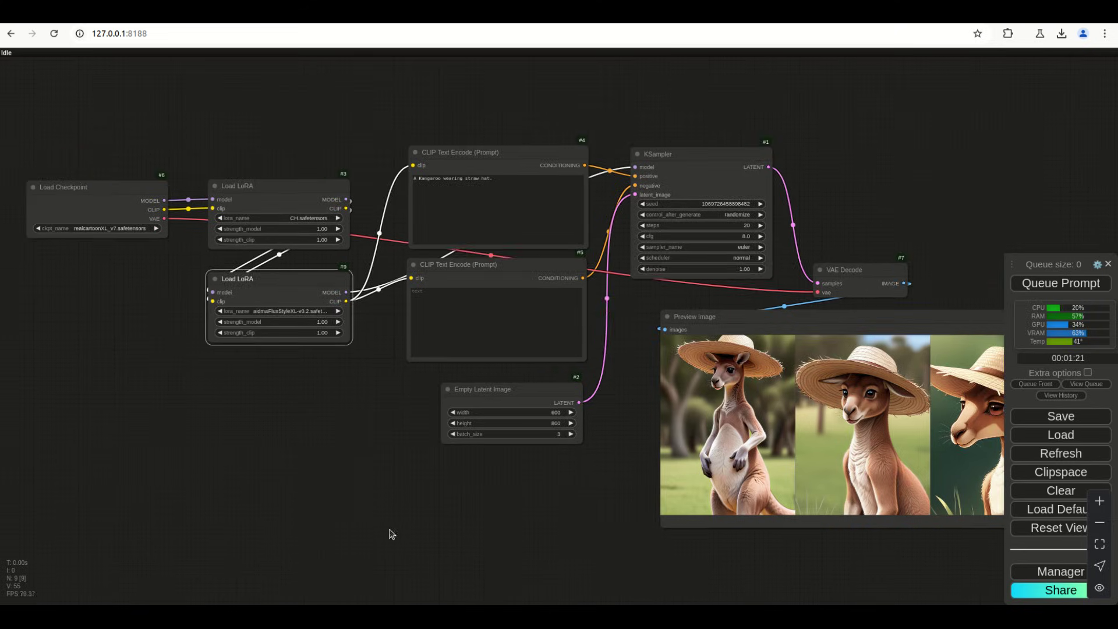
{"action": "scroll", "coordinate": [609, 453], "scroll_direction": "right", "scroll_amount": 5}
{"action": "scroll", "coordinate": [677, 432], "scroll_direction": "up", "scroll_amount": 4}
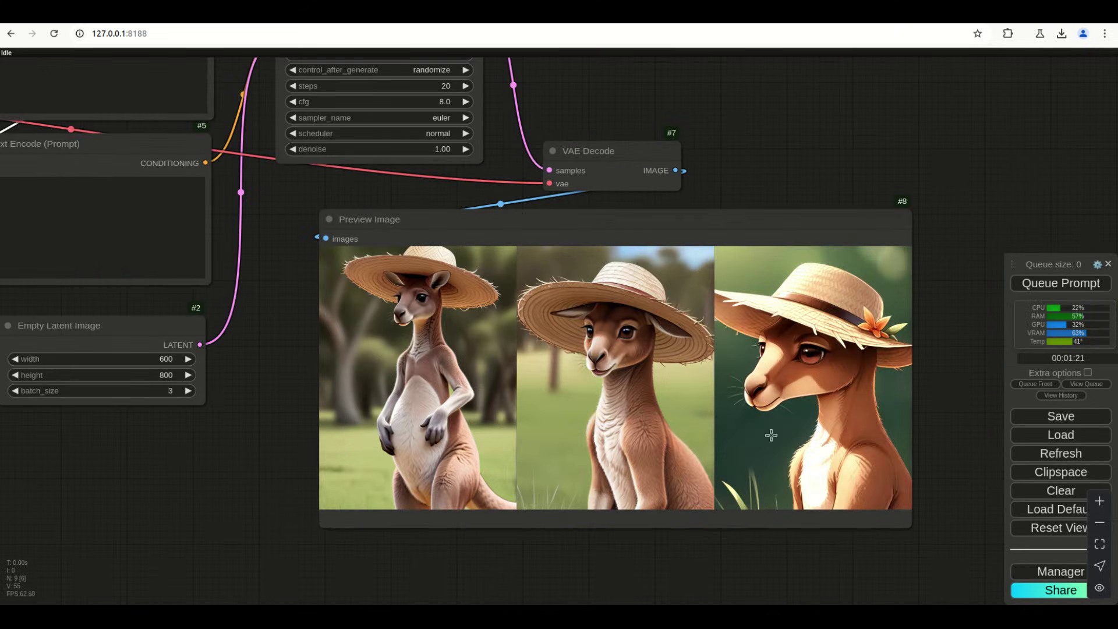
{"action": "scroll", "coordinate": [596, 498], "scroll_direction": "up", "scroll_amount": 3}
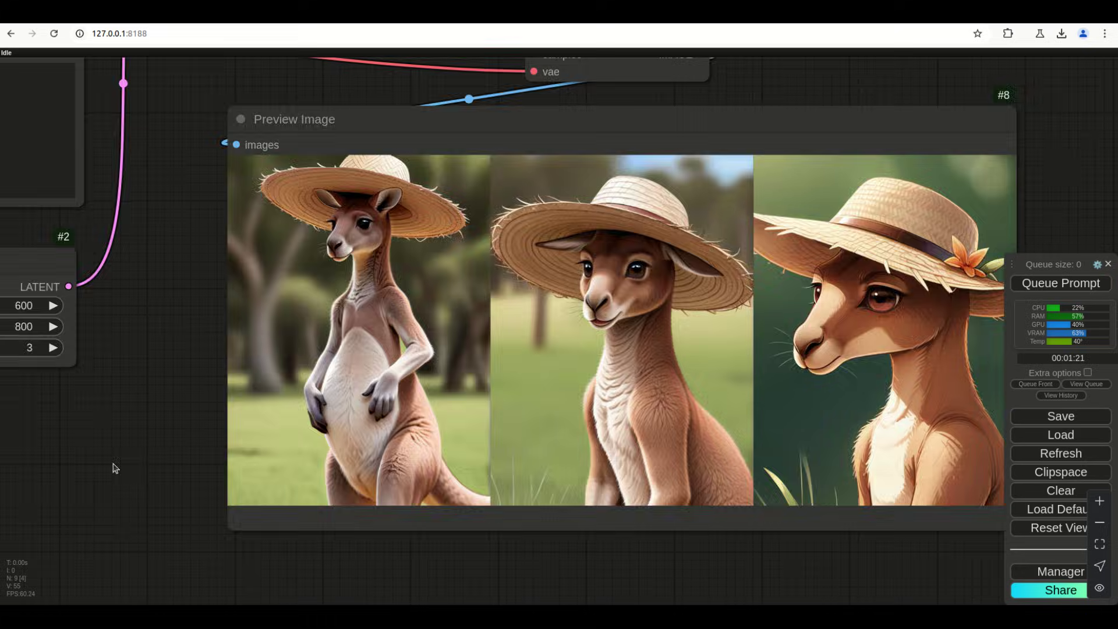
{"action": "left_click_drag", "start_coordinate": [112, 464], "coordinate": [627, 512]}
{"action": "scroll", "coordinate": [414, 501], "scroll_direction": "down", "scroll_amount": 4}
{"action": "left_click_drag", "start_coordinate": [99, 355], "coordinate": [387, 452]}
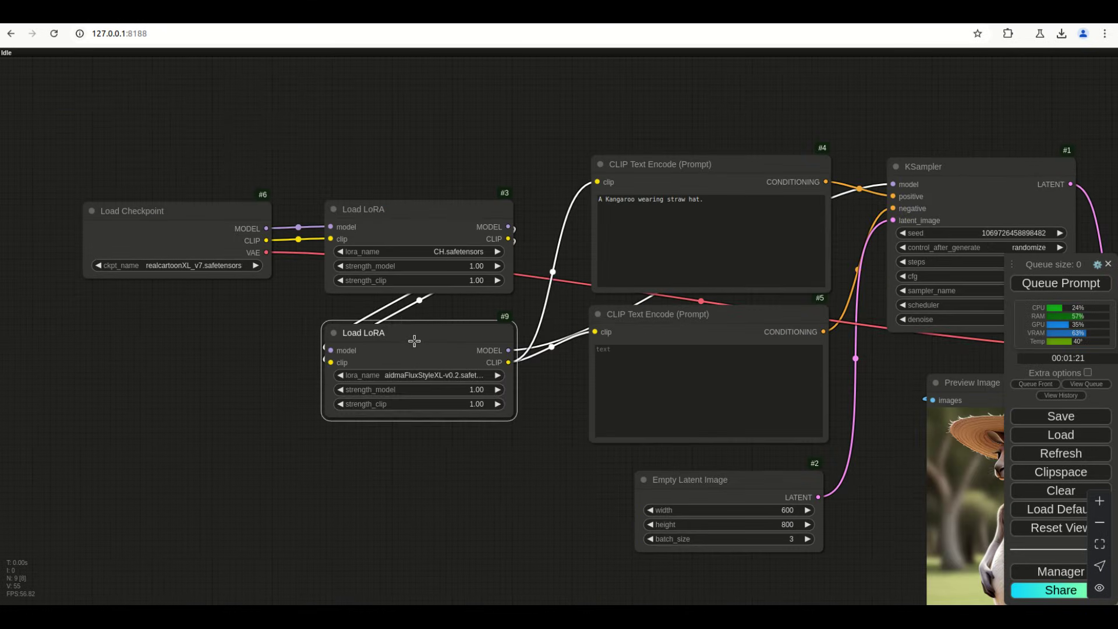
{"action": "left_click_drag", "start_coordinate": [423, 326], "coordinate": [414, 319]}
{"action": "left_click_drag", "start_coordinate": [442, 513], "coordinate": [435, 585]}
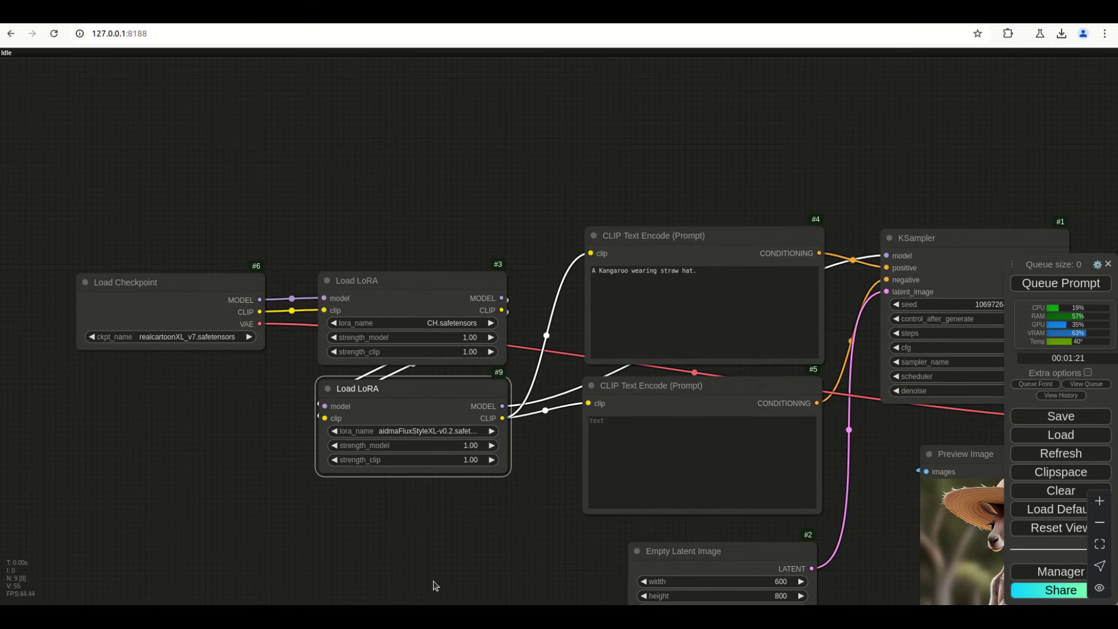
{"action": "scroll", "coordinate": [445, 545], "scroll_direction": "up", "scroll_amount": 3}
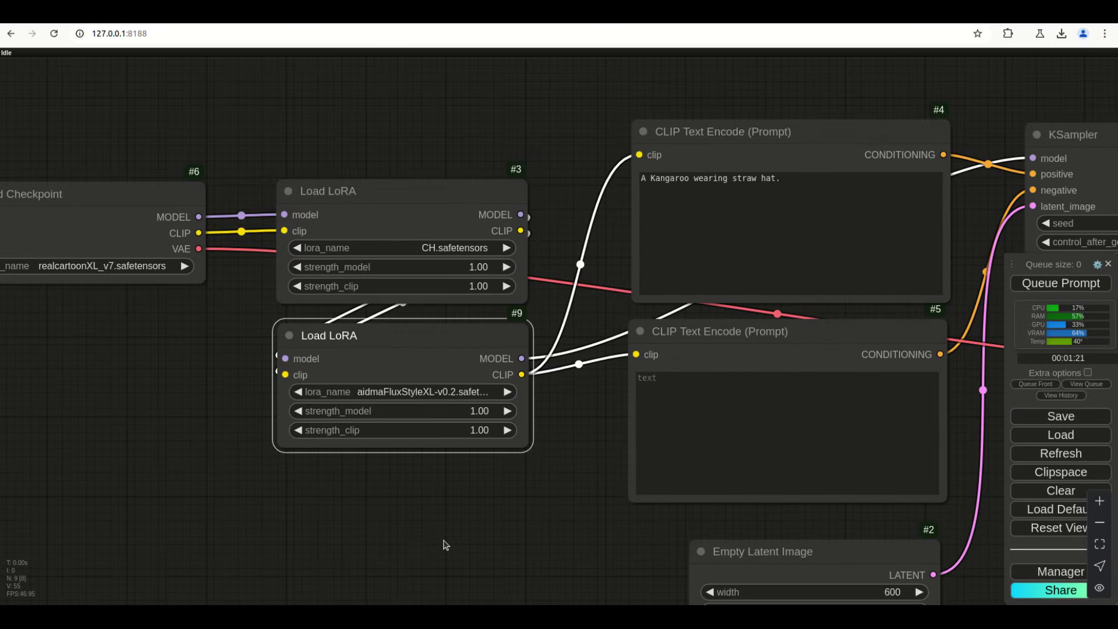
Bypass Load LoRA #9, queue a run, and view the three new kangaroo images.
{"action": "right_click", "coordinate": [422, 348]}
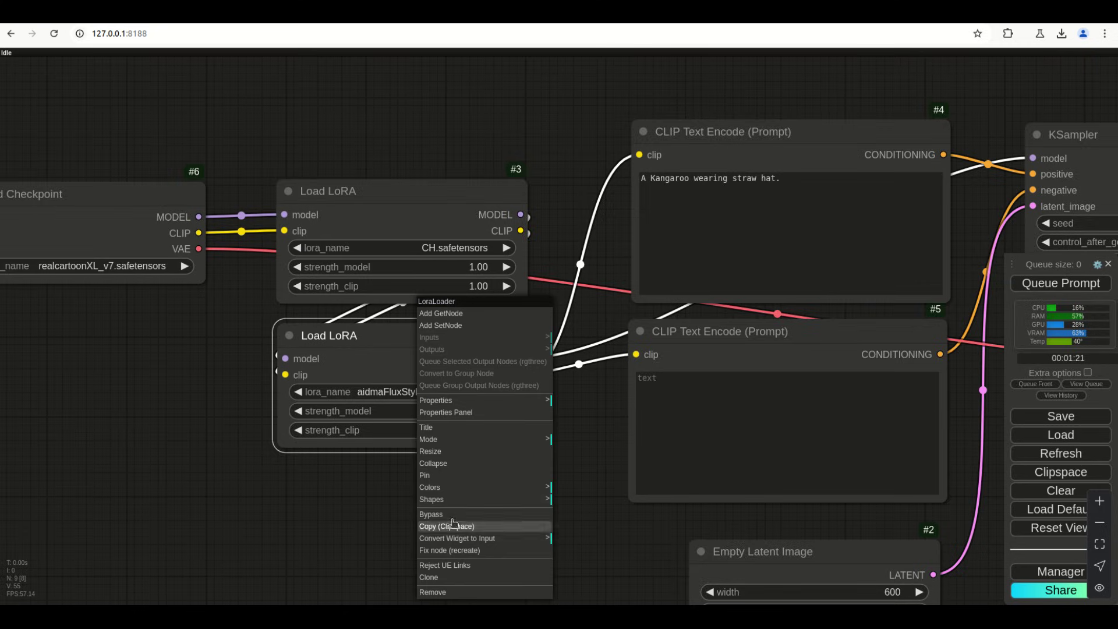
{"action": "left_click", "coordinate": [430, 515]}
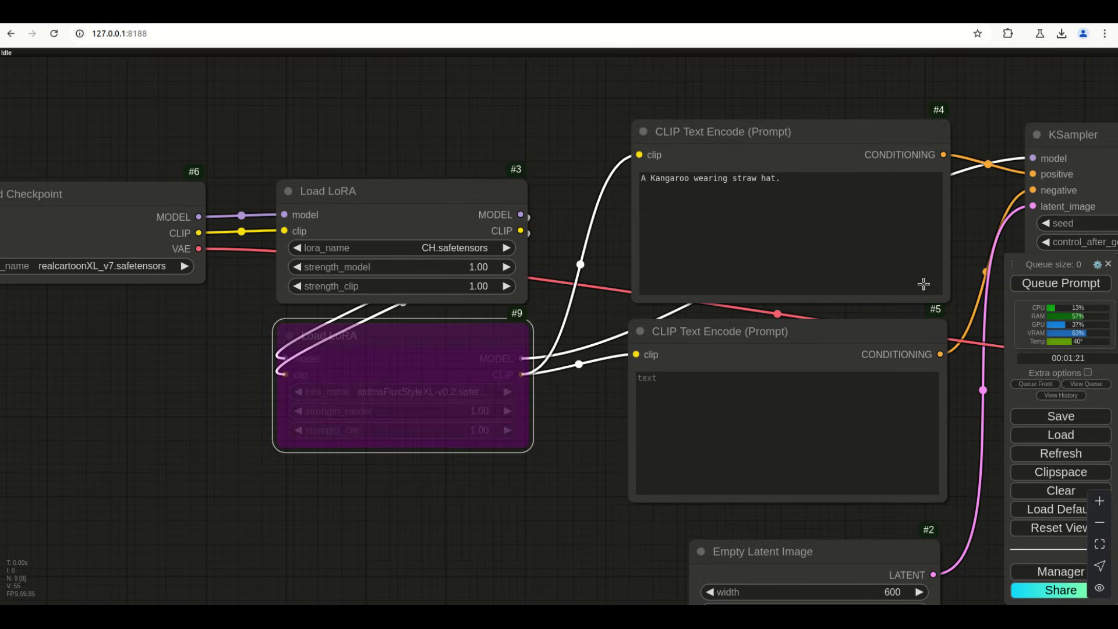
{"action": "left_click", "coordinate": [1020, 281]}
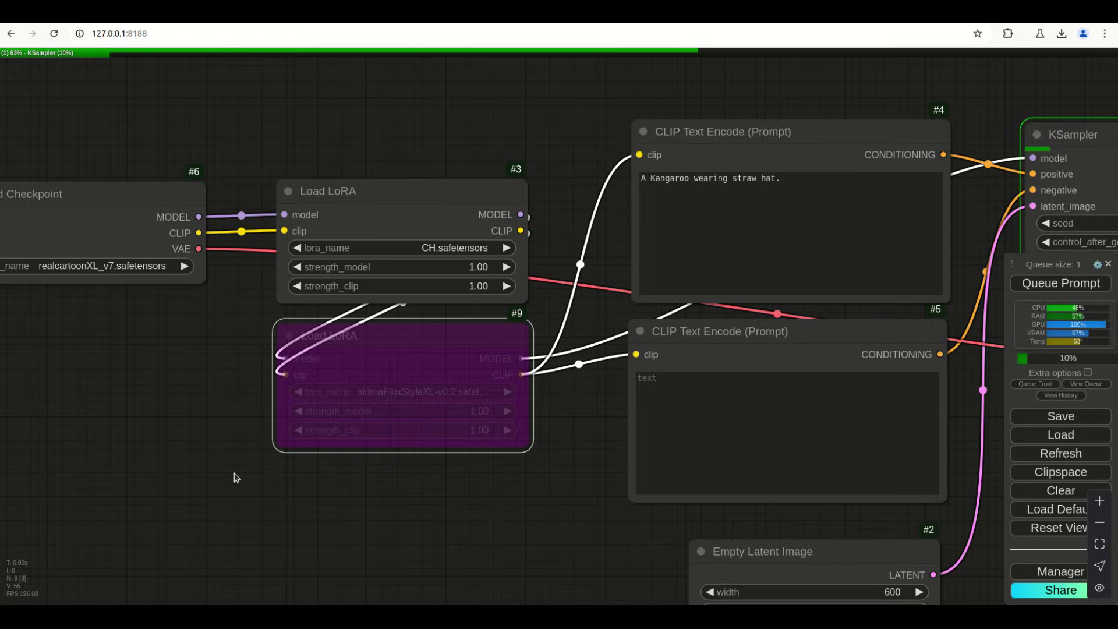
{"action": "left_click_drag", "start_coordinate": [870, 600], "coordinate": [514, 531]}
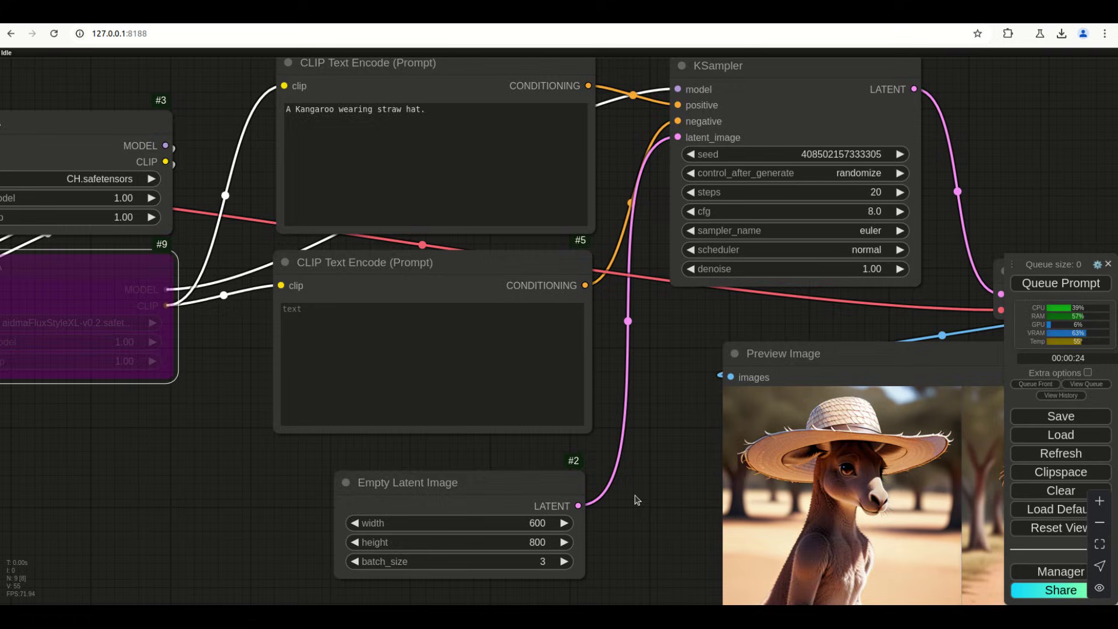
{"action": "left_click_drag", "start_coordinate": [717, 584], "coordinate": [237, 447]}
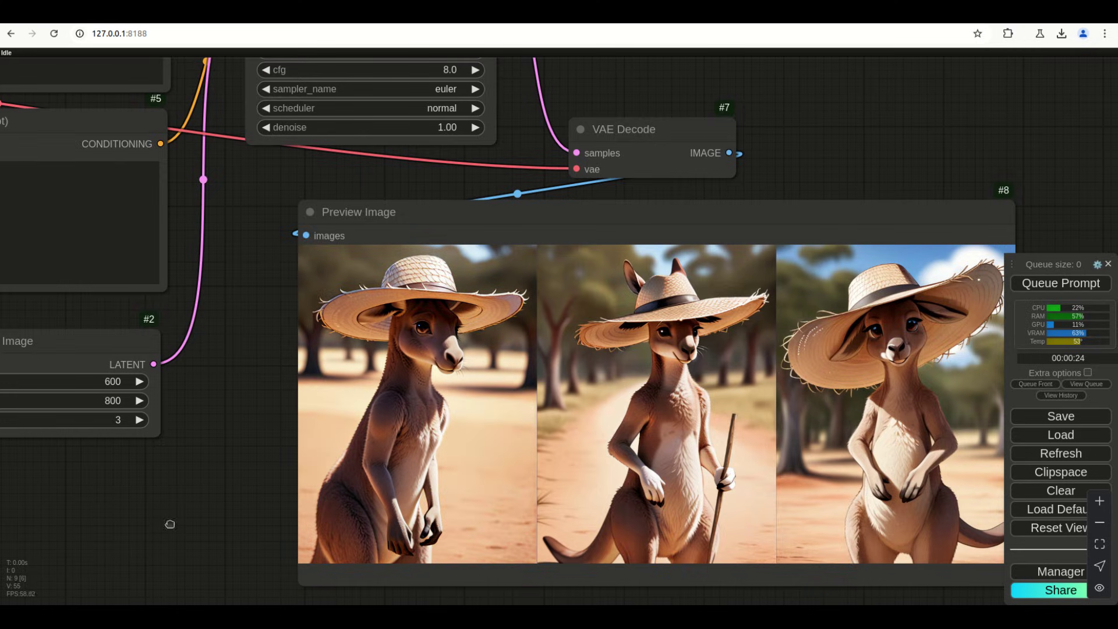
Set the CH LoRA's strength_model and strength_clip to 1.5.
{"action": "left_click_drag", "start_coordinate": [169, 524], "coordinate": [726, 571]}
{"action": "left_click_drag", "start_coordinate": [281, 375], "coordinate": [369, 517]}
{"action": "left_click", "coordinate": [362, 266]}
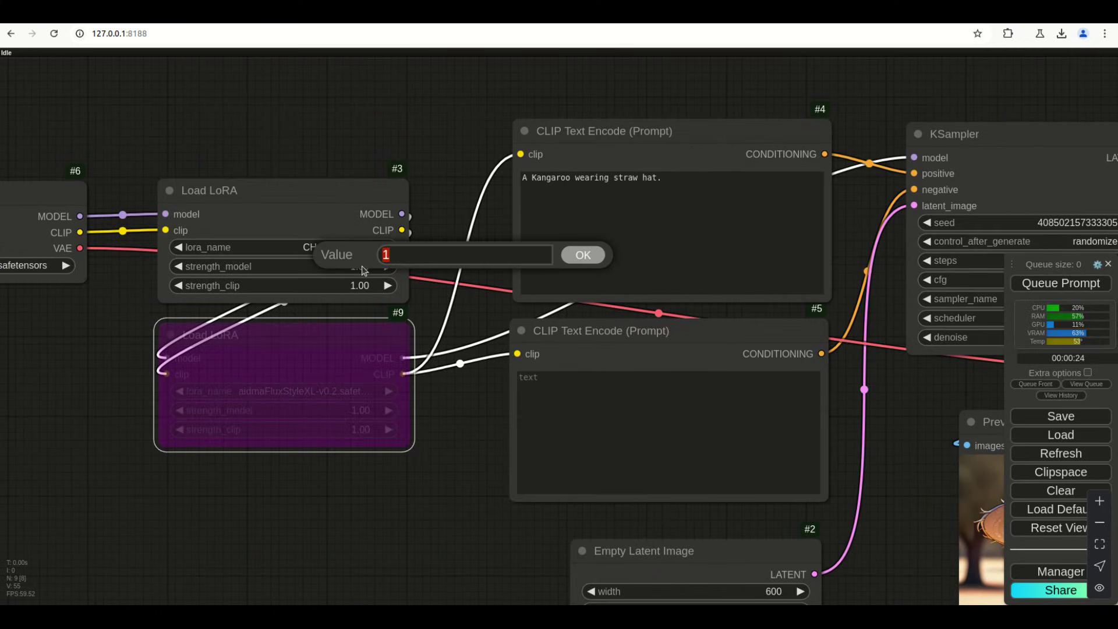
{"action": "type", "text": "1.5"}
{"action": "key", "text": "Return"}
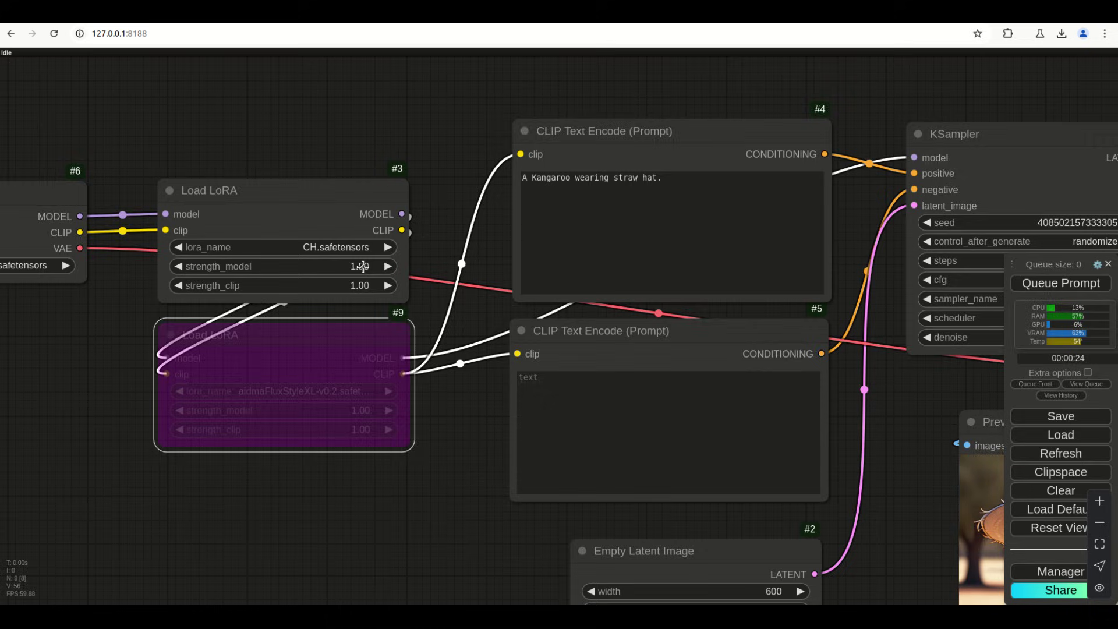
{"action": "left_click", "coordinate": [365, 290]}
{"action": "left_click", "coordinate": [365, 290]}
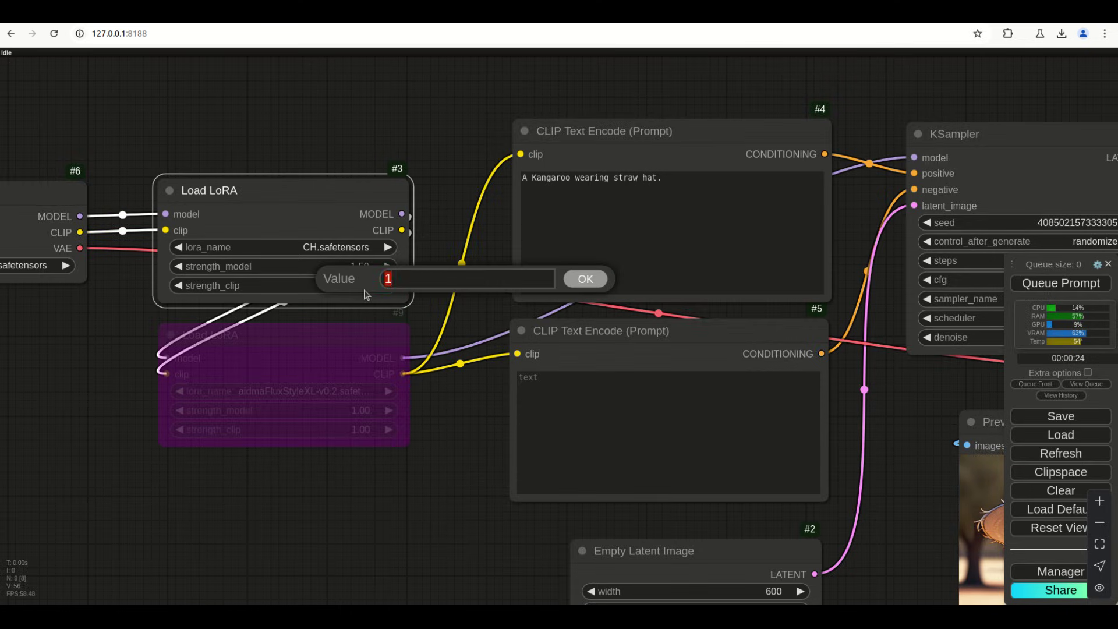
{"action": "key", "text": "Escape"}
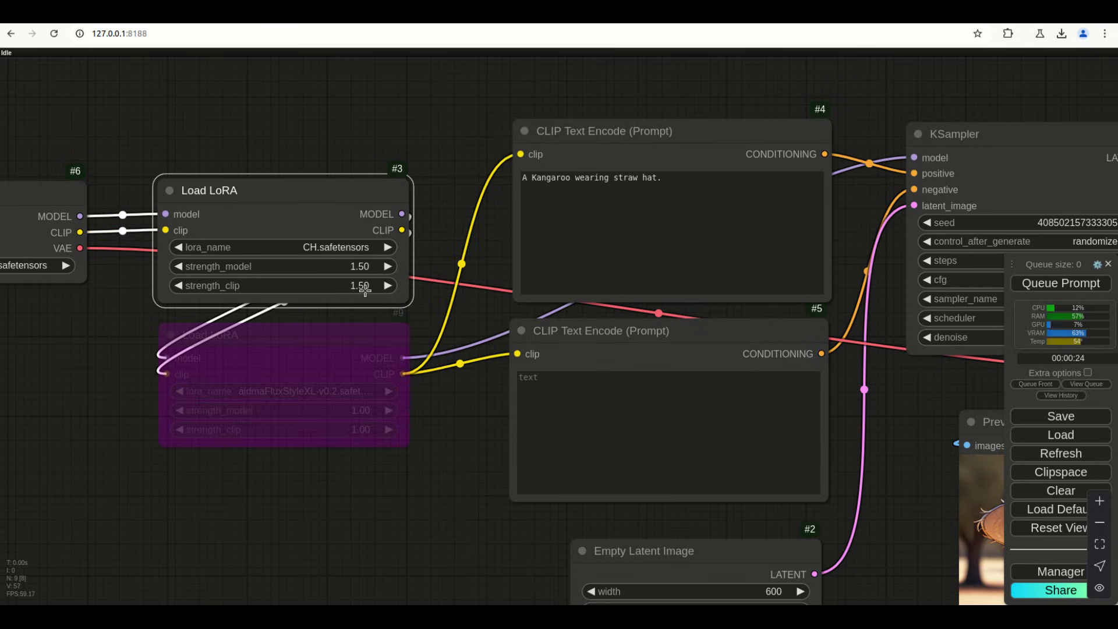
Queue a generation with the stronger CH LoRA and check the preview images.
{"action": "key", "text": "ctrl+Return"}
{"action": "scroll", "coordinate": [337, 486], "scroll_direction": "right", "scroll_amount": 10}
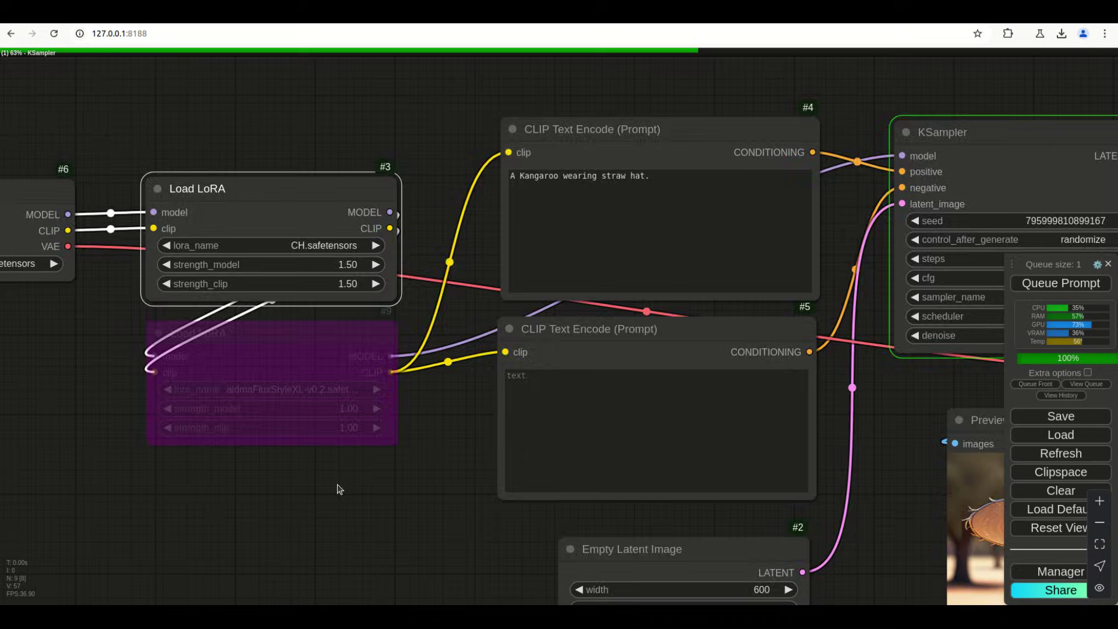
{"action": "scroll", "coordinate": [247, 436], "scroll_direction": "down", "scroll_amount": 3}
{"action": "scroll", "coordinate": [231, 532], "scroll_direction": "right", "scroll_amount": 5}
{"action": "scroll", "coordinate": [231, 532], "scroll_direction": "down", "scroll_amount": 1}
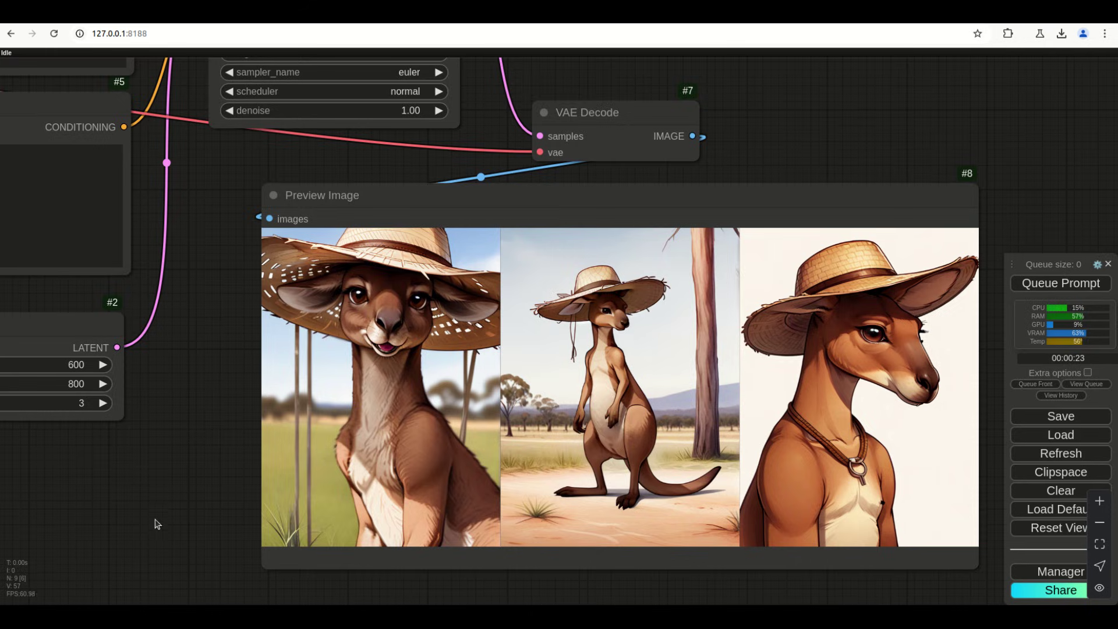
{"action": "left_click_drag", "start_coordinate": [156, 523], "coordinate": [446, 593]}
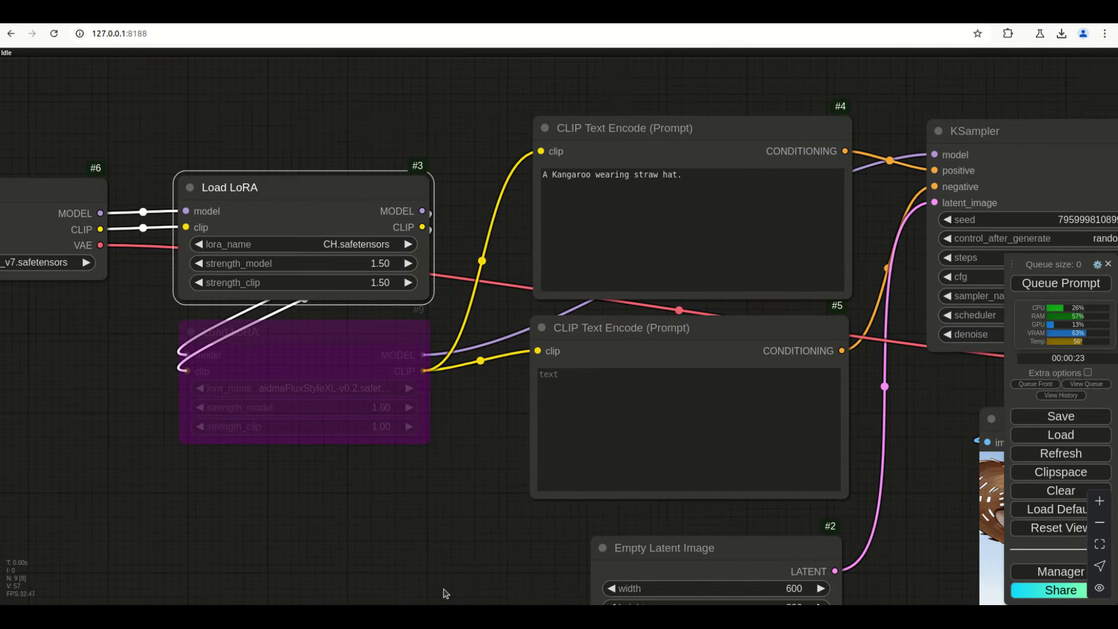
Turn Bypass off on Load LoRA #9 so the aidmaFluxStyleXL LoRA is active again.
{"action": "left_click_drag", "start_coordinate": [360, 535], "coordinate": [386, 567]}
{"action": "right_click", "coordinate": [377, 421]}
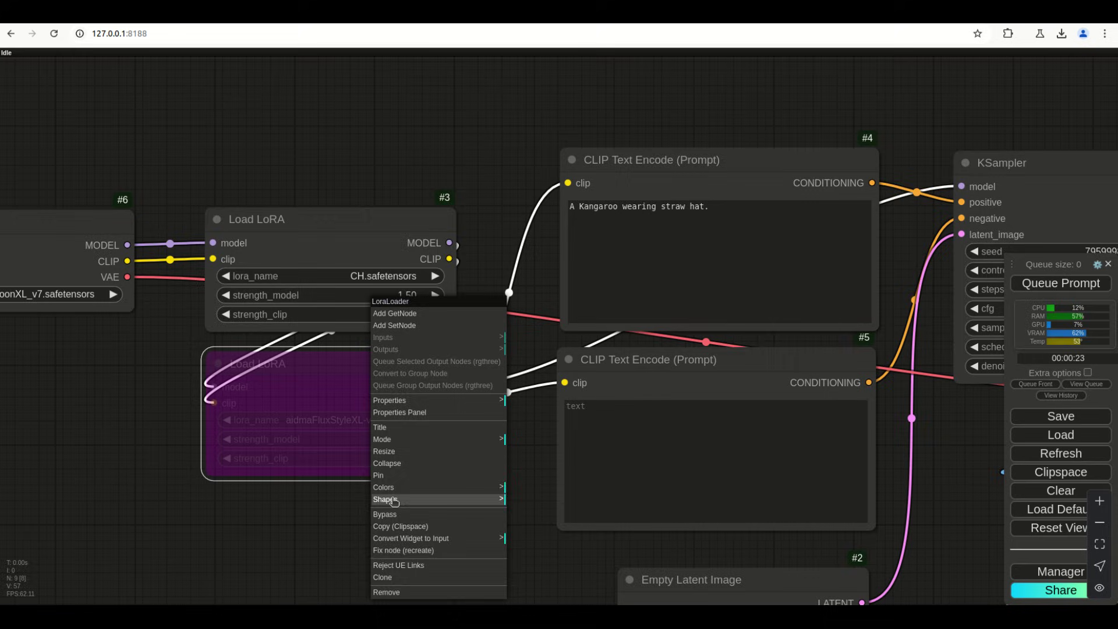
{"action": "left_click", "coordinate": [391, 514]}
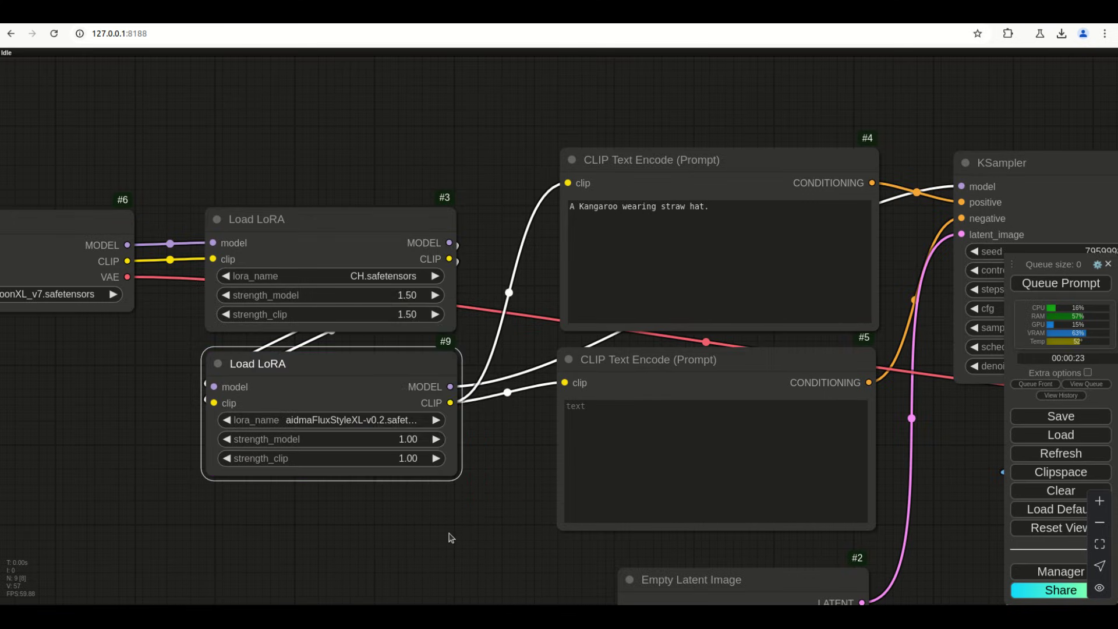
{"action": "left_click_drag", "start_coordinate": [458, 536], "coordinate": [317, 486]}
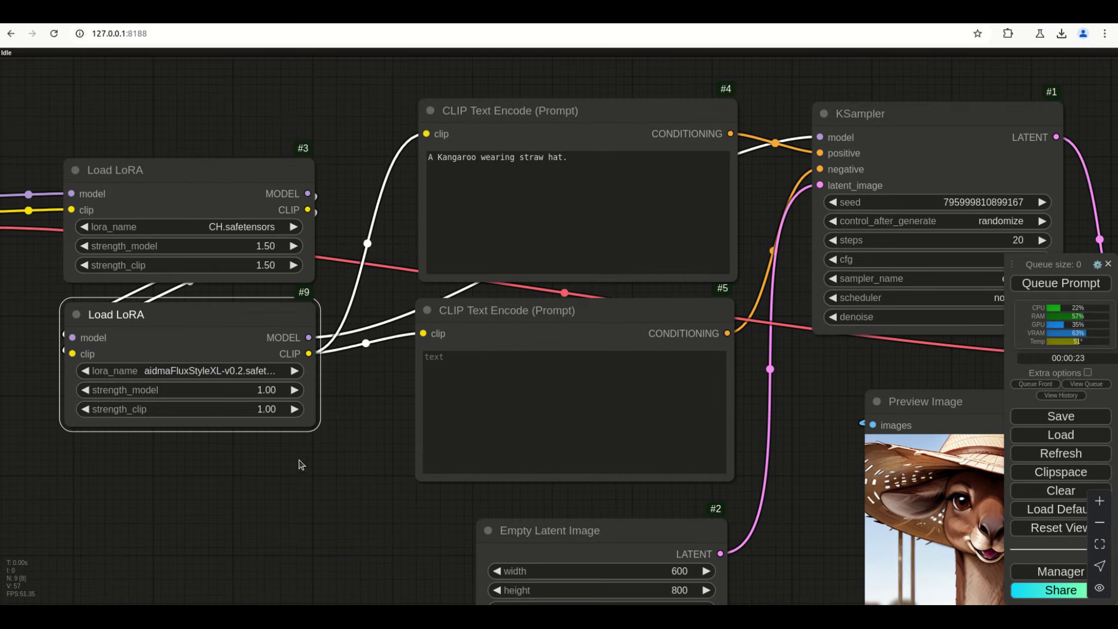
Set the second LoRA's model and clip strengths to 0.25 and queue a run.
{"action": "left_click", "coordinate": [268, 390]}
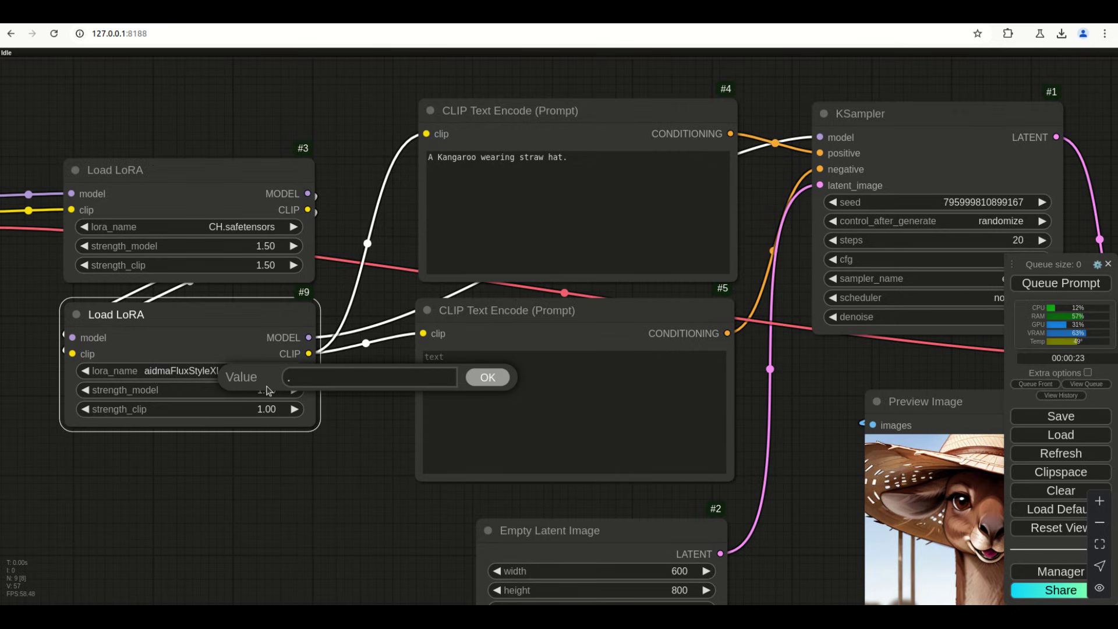
{"action": "type", "text": ".25"}
{"action": "key", "text": "Return"}
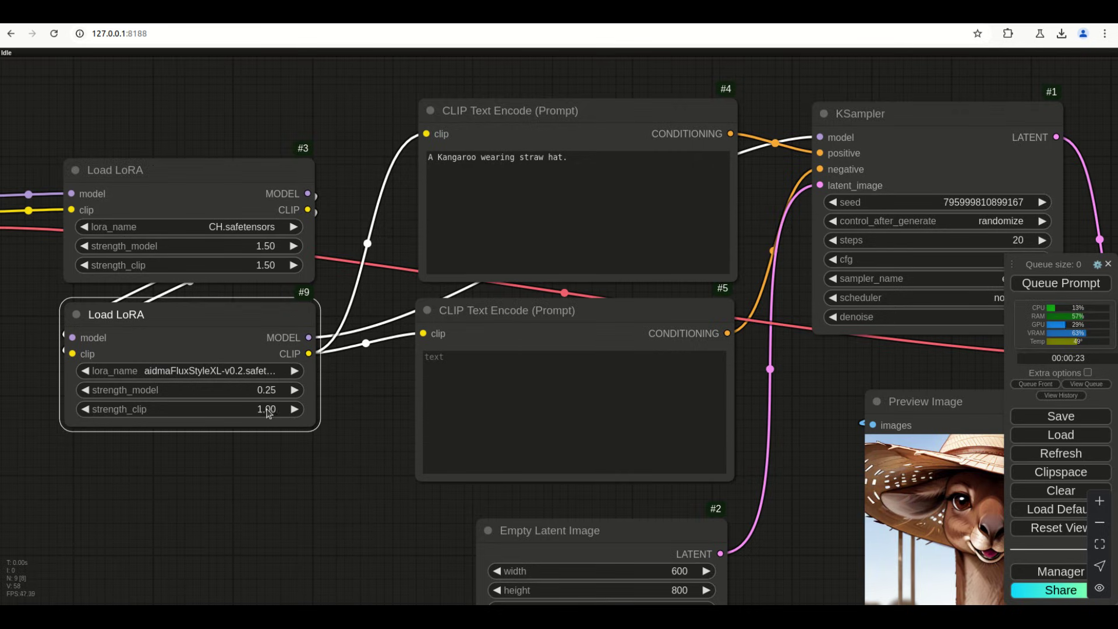
{"action": "left_click", "coordinate": [267, 410]}
{"action": "type", "text": ".25"}
{"action": "key", "text": "Return"}
{"action": "left_click", "coordinate": [1051, 285]}
Follow the running sampler and view the three new kangaroo images in the preview.
{"action": "left_click_drag", "start_coordinate": [680, 514], "coordinate": [470, 395]}
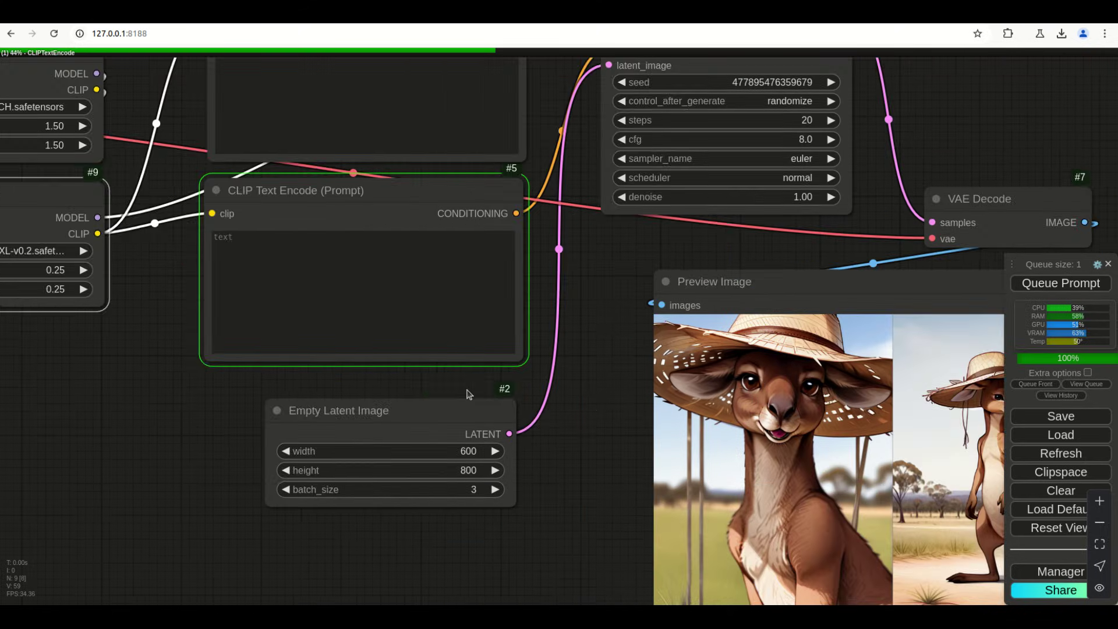
{"action": "left_click_drag", "start_coordinate": [592, 406], "coordinate": [452, 392]}
{"action": "left_click_drag", "start_coordinate": [177, 88], "coordinate": [206, 251]}
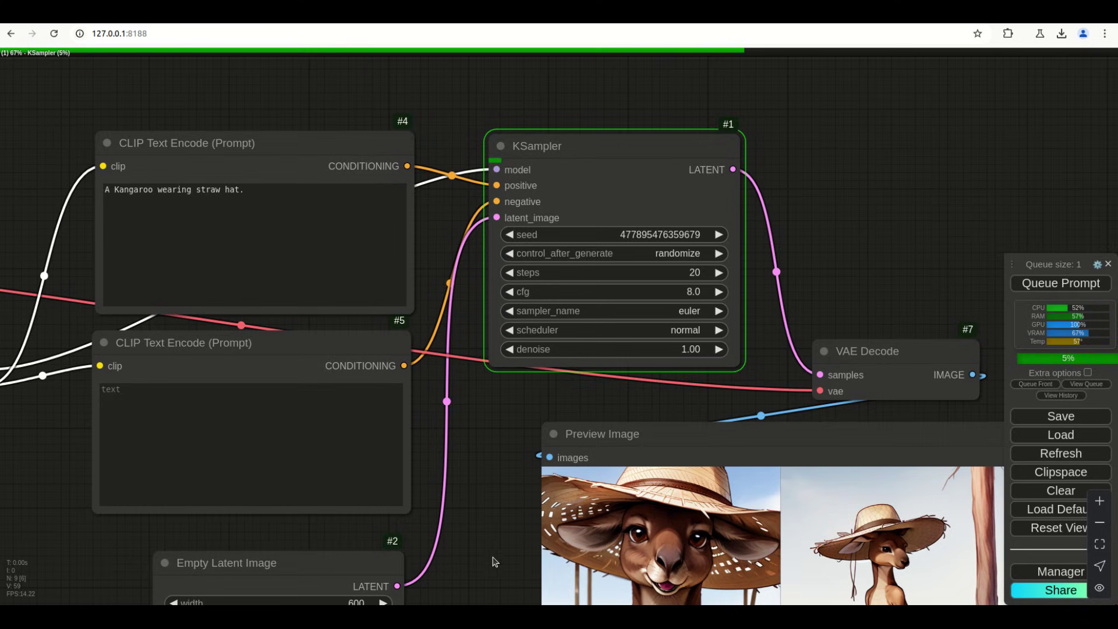
{"action": "left_click", "coordinate": [207, 265]}
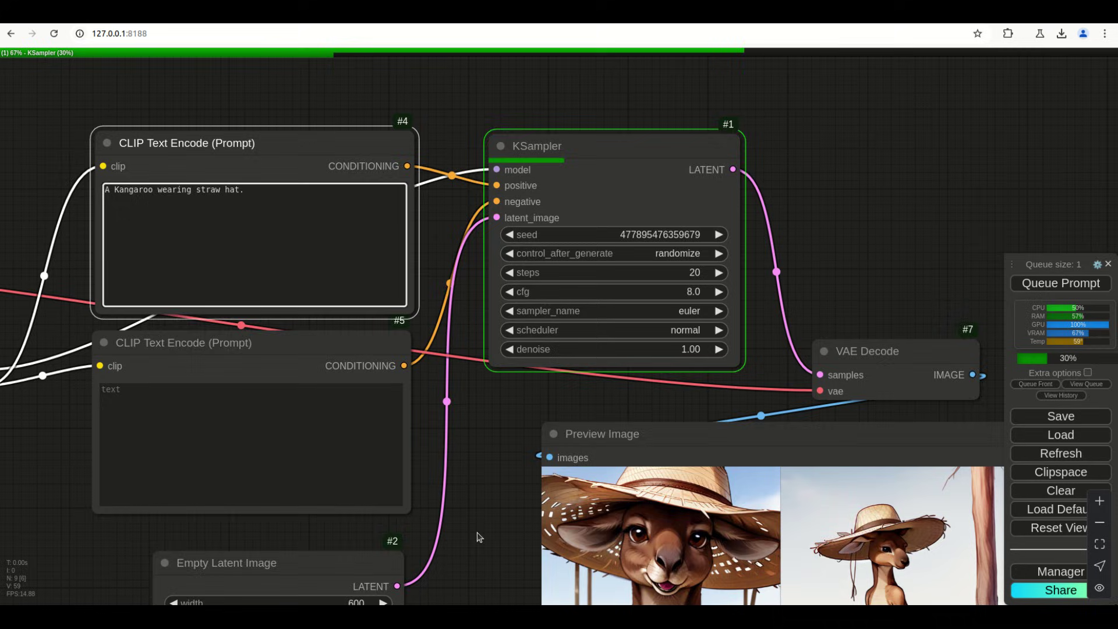
{"action": "left_click_drag", "start_coordinate": [425, 480], "coordinate": [294, 228]}
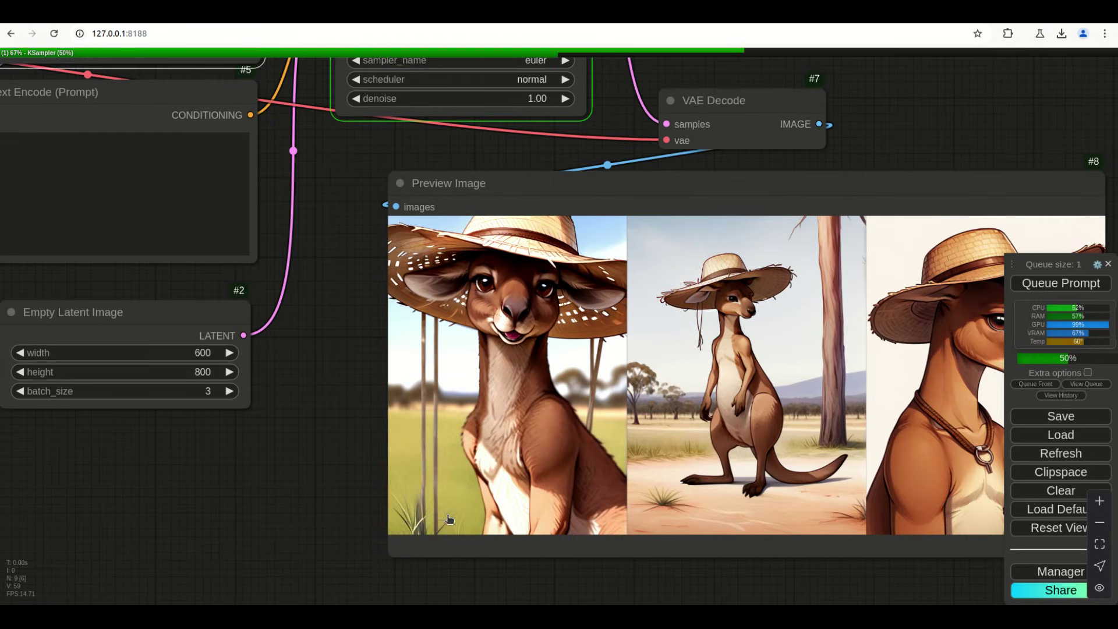
{"action": "left_click_drag", "start_coordinate": [460, 506], "coordinate": [318, 475]}
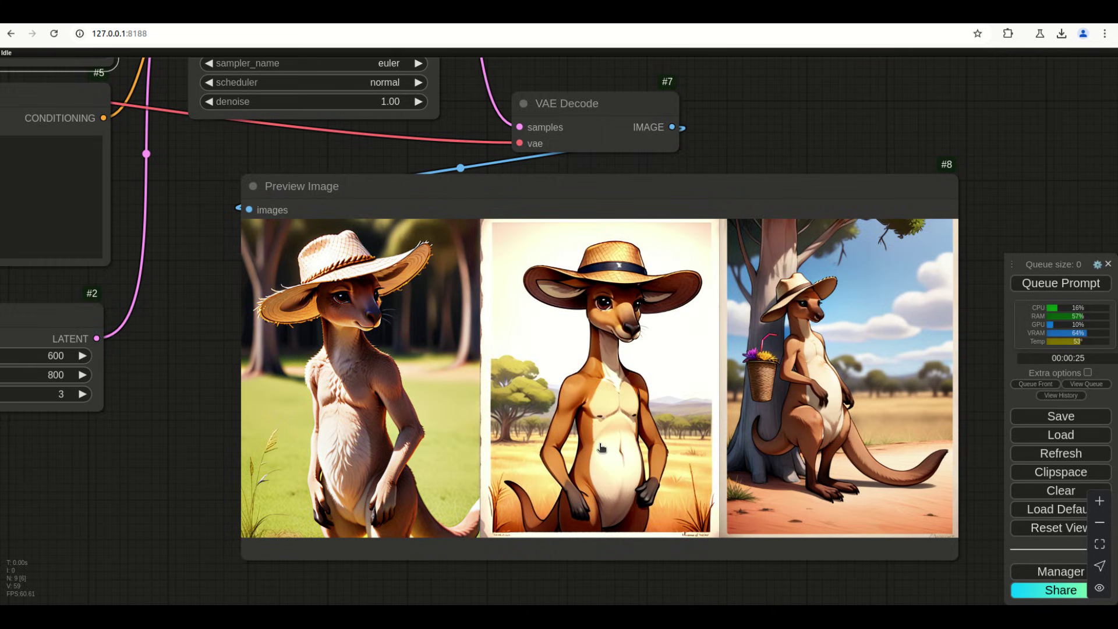
Zoom the preview, then pan back to the Load Checkpoint node.
{"action": "scroll", "coordinate": [835, 417], "scroll_direction": "up", "scroll_amount": 3}
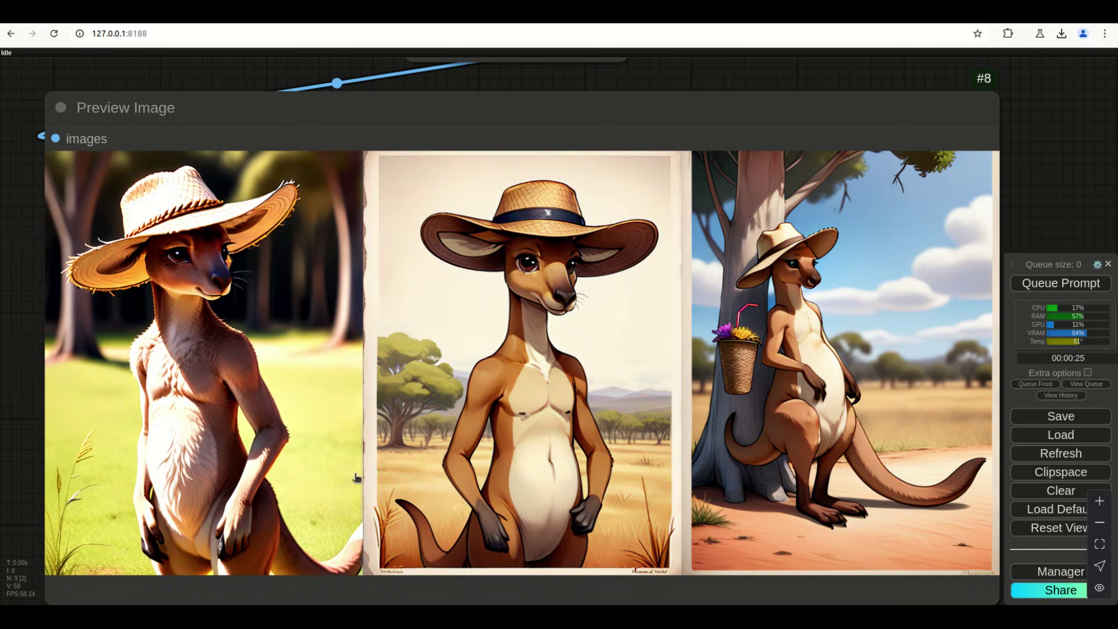
{"action": "scroll", "coordinate": [250, 416], "scroll_direction": "down", "scroll_amount": 2}
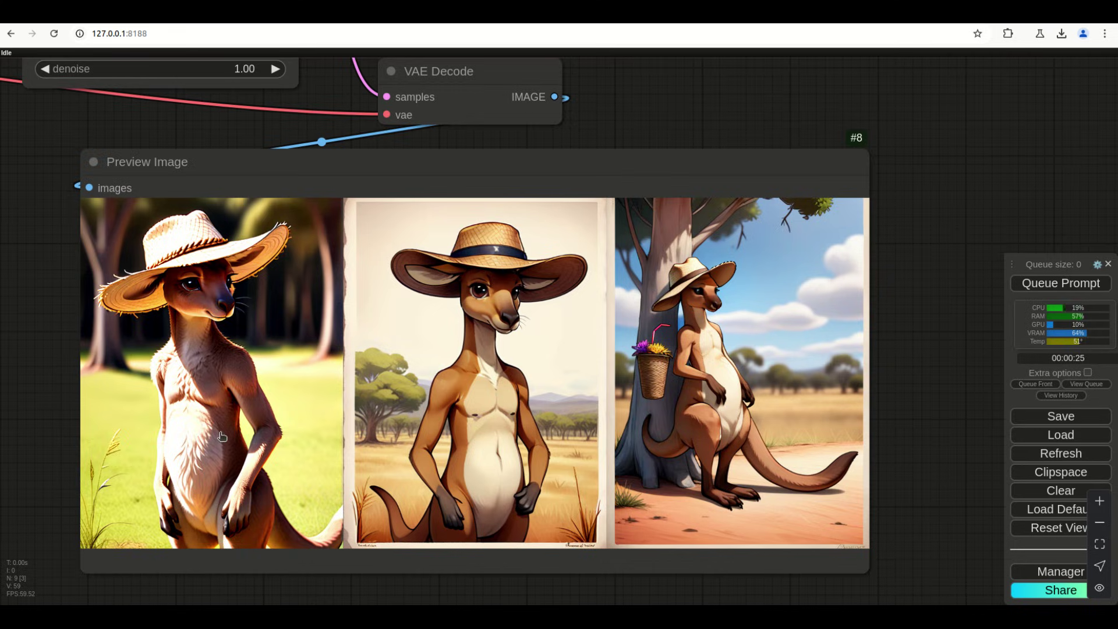
{"action": "left_click_drag", "start_coordinate": [45, 487], "coordinate": [456, 596]}
{"action": "left_click_drag", "start_coordinate": [382, 576], "coordinate": [400, 489]}
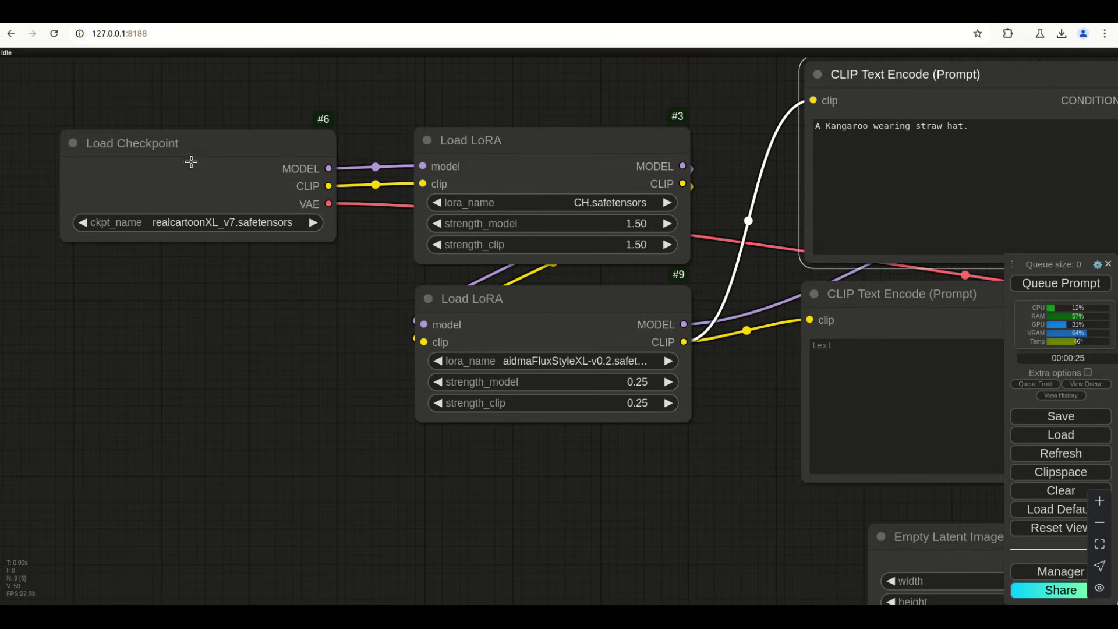
Add a second Load Checkpoint (Deliberate_v2) from the CH LoRA's model input, below the first.
{"action": "left_click_drag", "start_coordinate": [172, 170], "coordinate": [145, 150]}
{"action": "left_click_drag", "start_coordinate": [299, 349], "coordinate": [300, 434]}
{"action": "left_click_drag", "start_coordinate": [557, 173], "coordinate": [382, 373]}
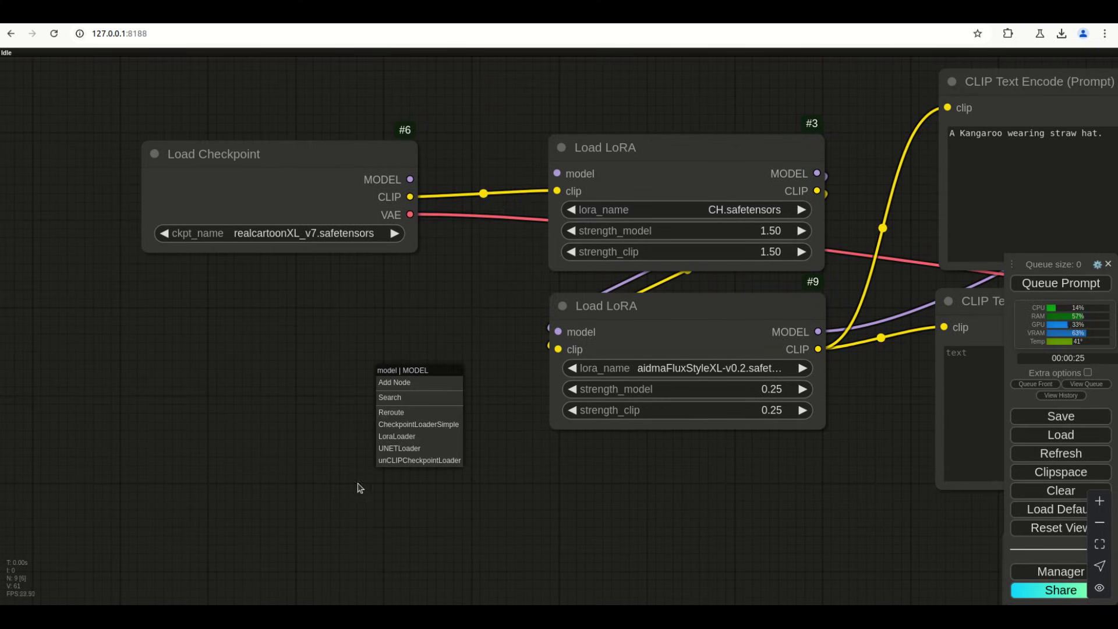
{"action": "left_click", "coordinate": [408, 424]}
{"action": "left_click_drag", "start_coordinate": [410, 376], "coordinate": [107, 345]}
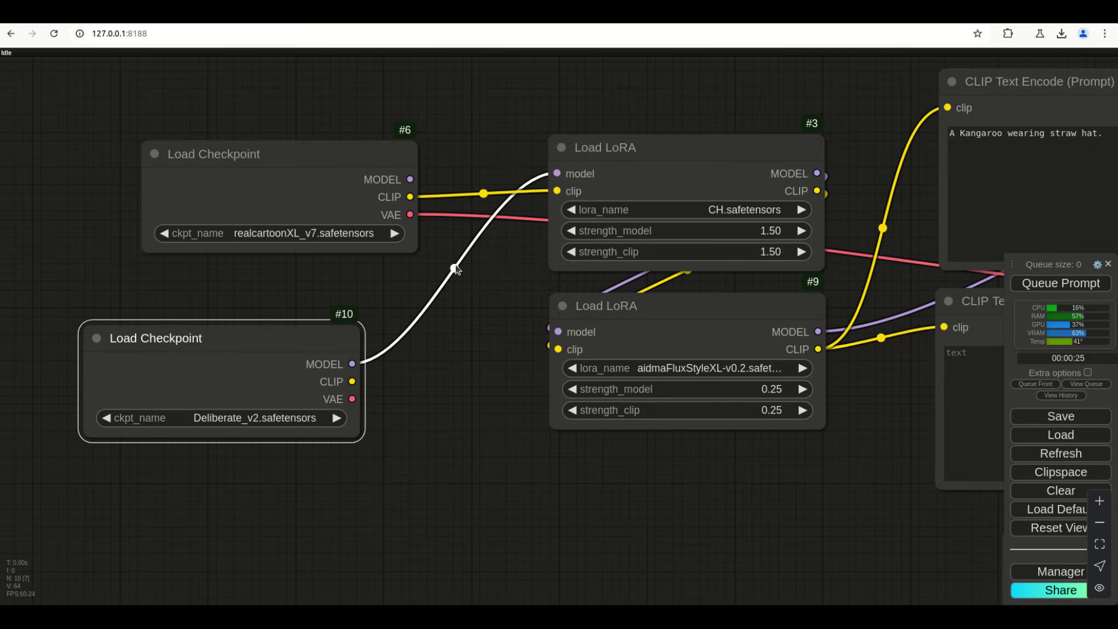
Delete the Deliberate_v2 model link to the CH LoRA and move both checkpoints left.
{"action": "left_click", "coordinate": [455, 269]}
{"action": "left_click", "coordinate": [458, 282]}
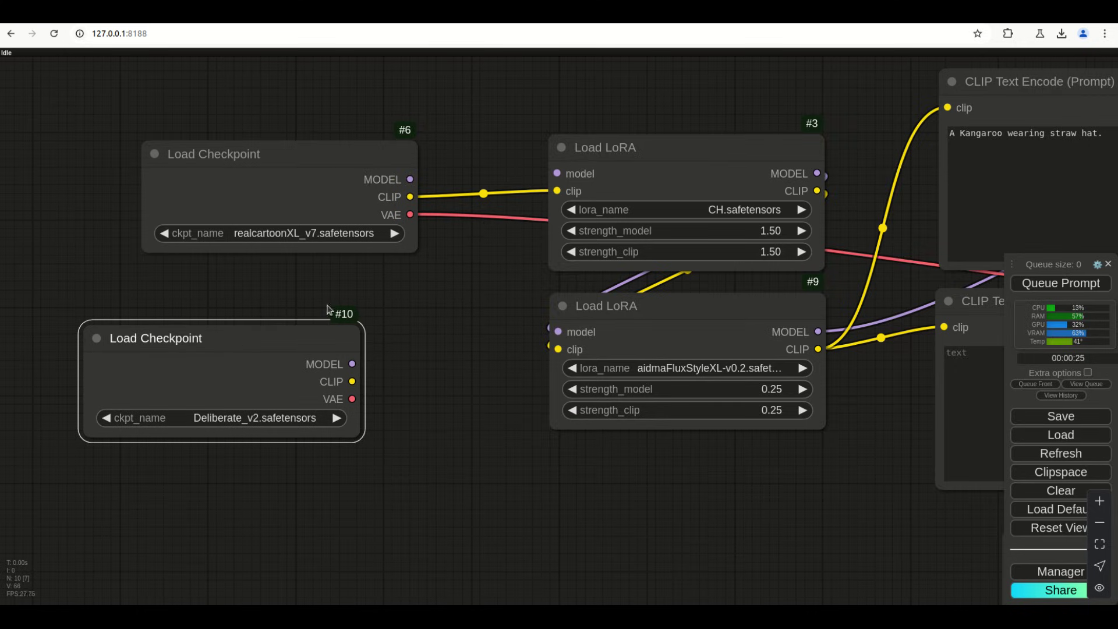
{"action": "left_click_drag", "start_coordinate": [327, 170], "coordinate": [200, 170]}
{"action": "left_click_drag", "start_coordinate": [239, 328], "coordinate": [163, 309]}
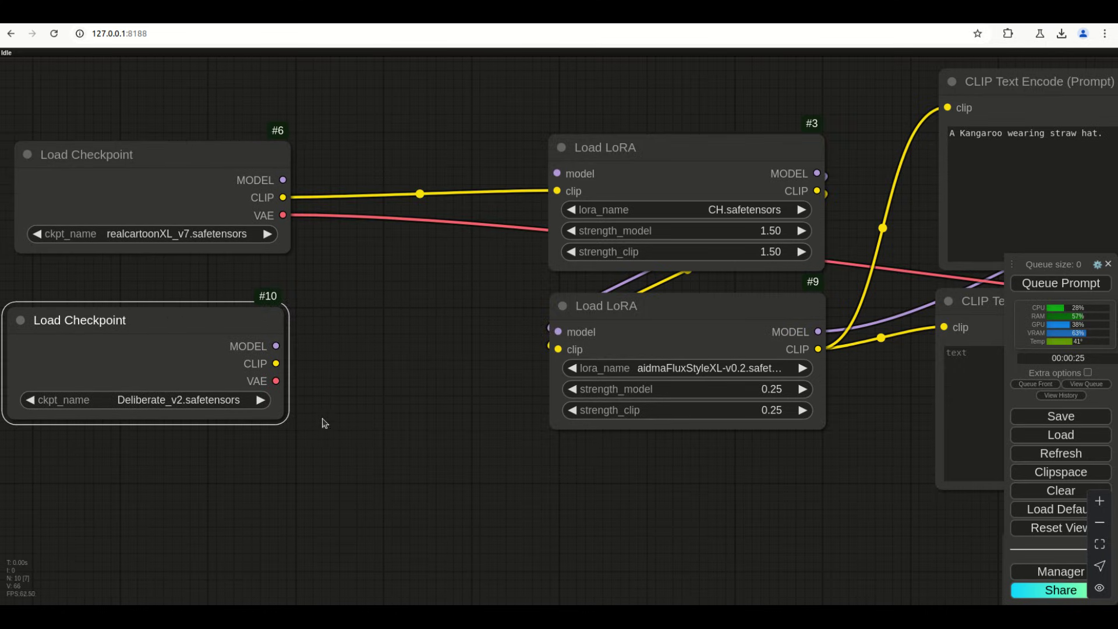
{"action": "double_click", "coordinate": [414, 345]}
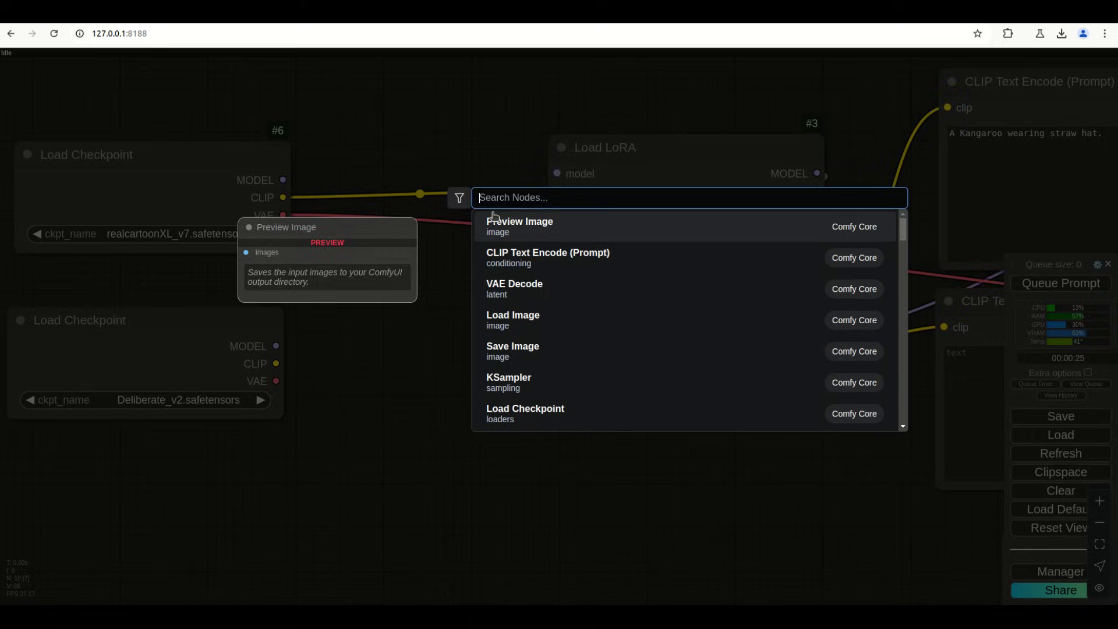
Add a ModelMergeSimple node via search and place it between the two checkpoints.
{"action": "type", "text": "model"}
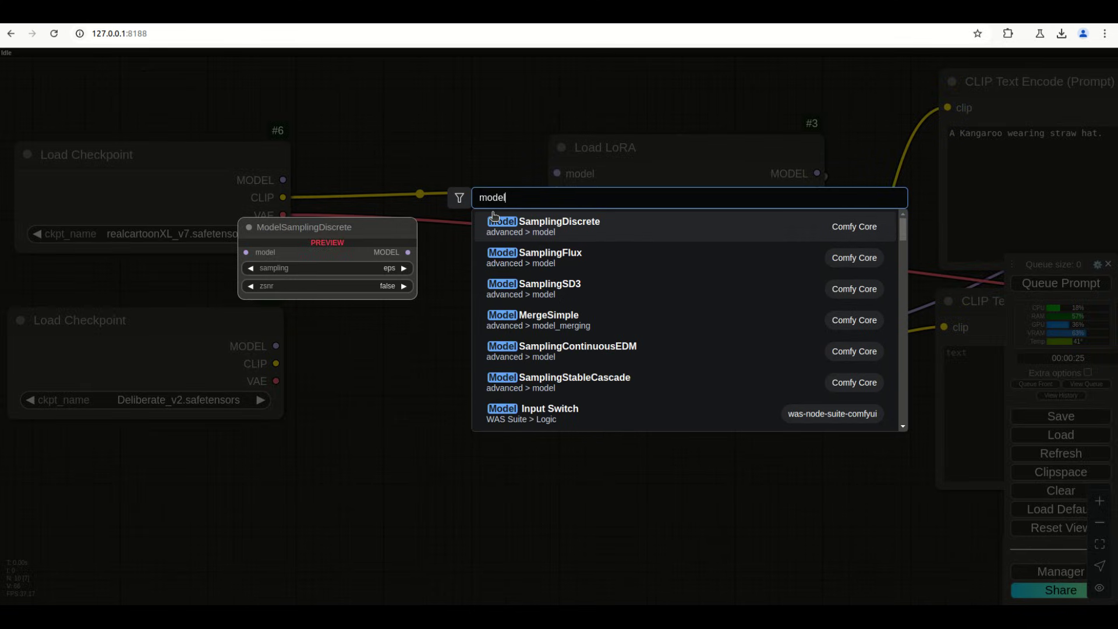
{"action": "type", "text": "mer"}
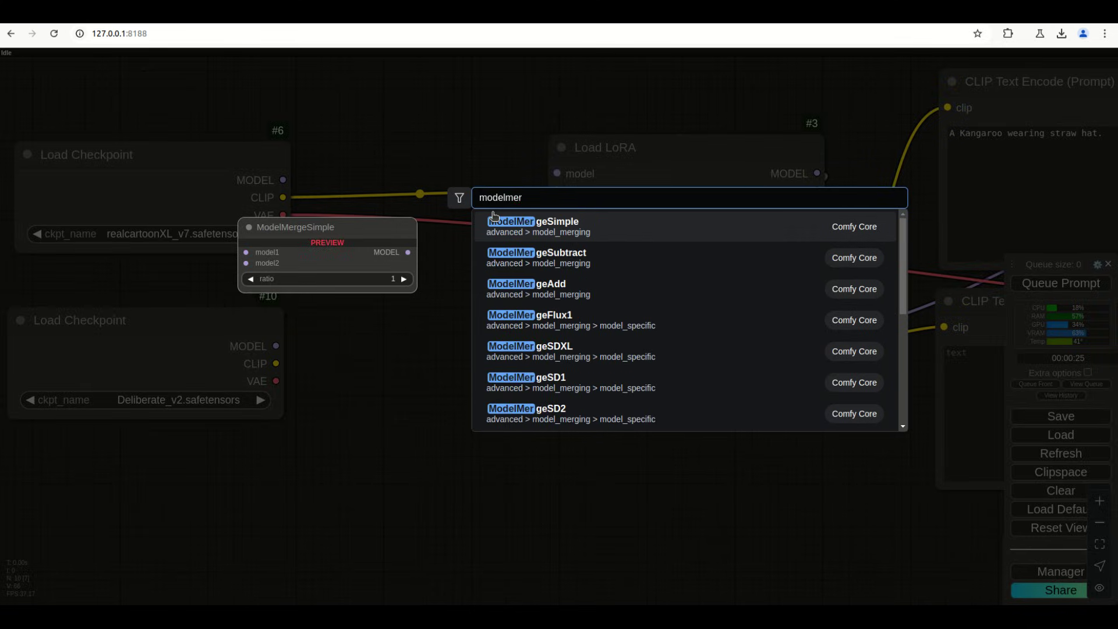
{"action": "type", "text": "r"}
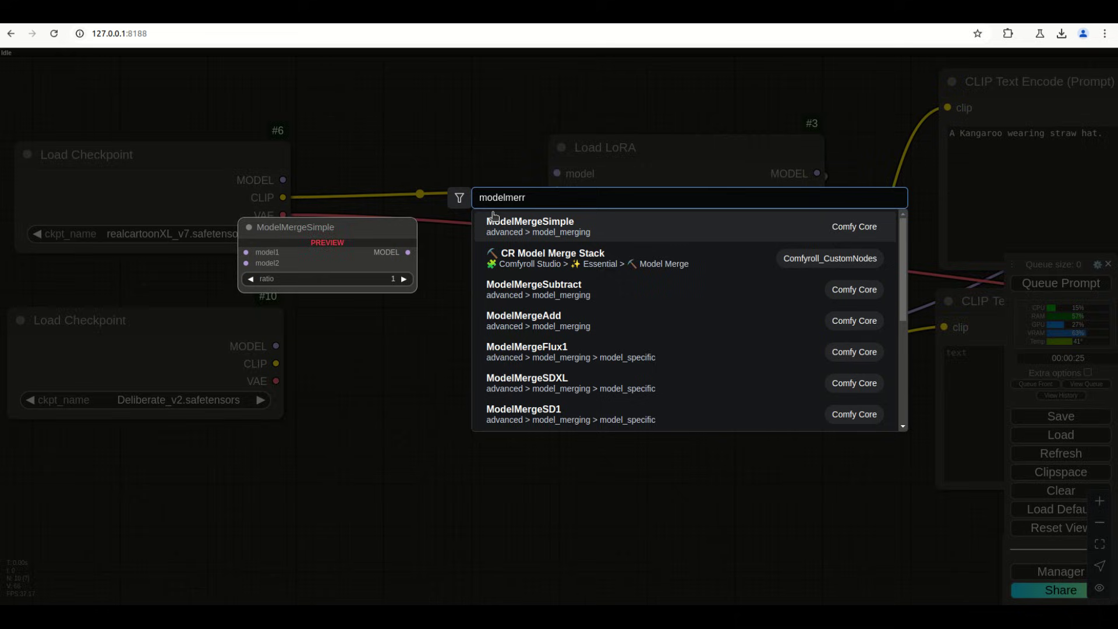
{"action": "left_click", "coordinate": [520, 235]}
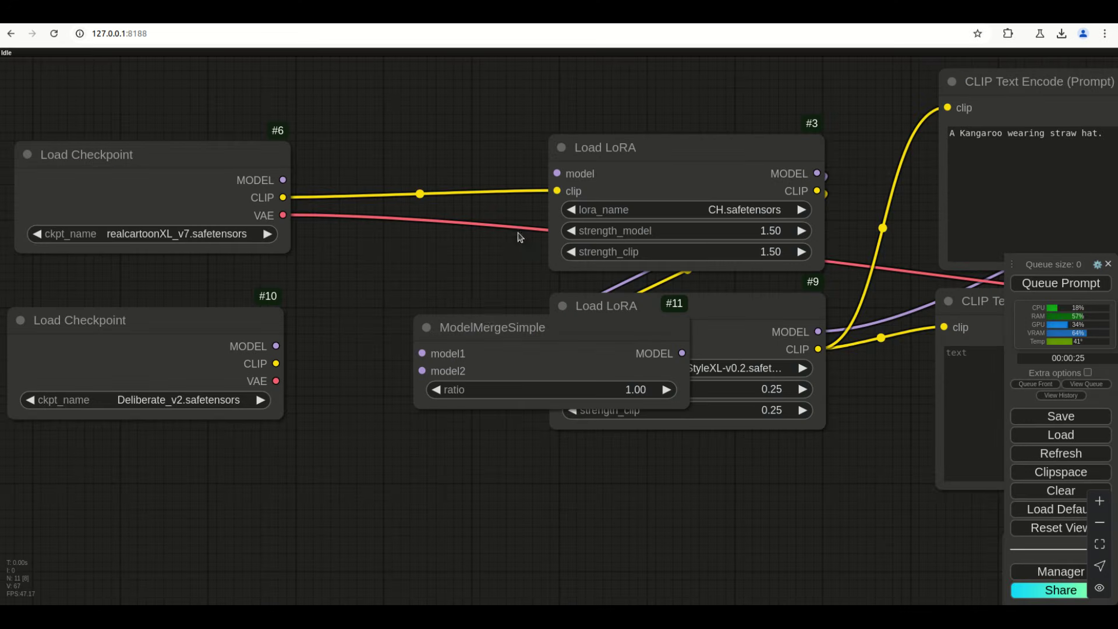
{"action": "left_click_drag", "start_coordinate": [495, 329], "coordinate": [366, 292]}
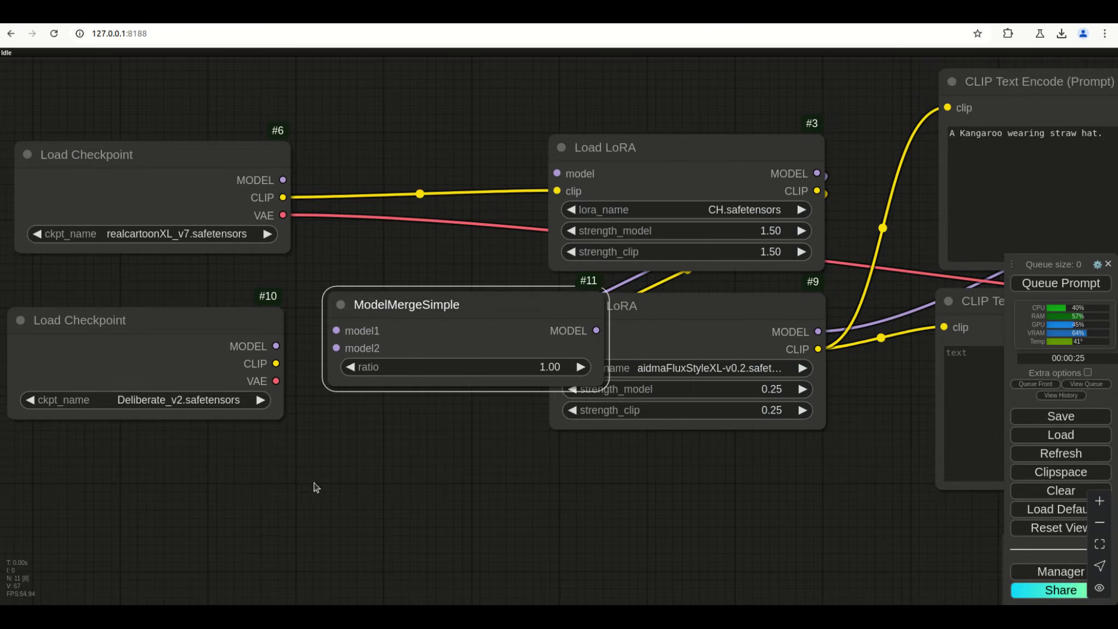
{"action": "left_click_drag", "start_coordinate": [326, 477], "coordinate": [496, 349]}
{"action": "left_click_drag", "start_coordinate": [351, 199], "coordinate": [262, 295]}
{"action": "left_click_drag", "start_coordinate": [482, 364], "coordinate": [429, 494]}
{"action": "left_click_drag", "start_coordinate": [311, 171], "coordinate": [206, 160]}
{"action": "left_click_drag", "start_coordinate": [524, 344], "coordinate": [449, 305]}
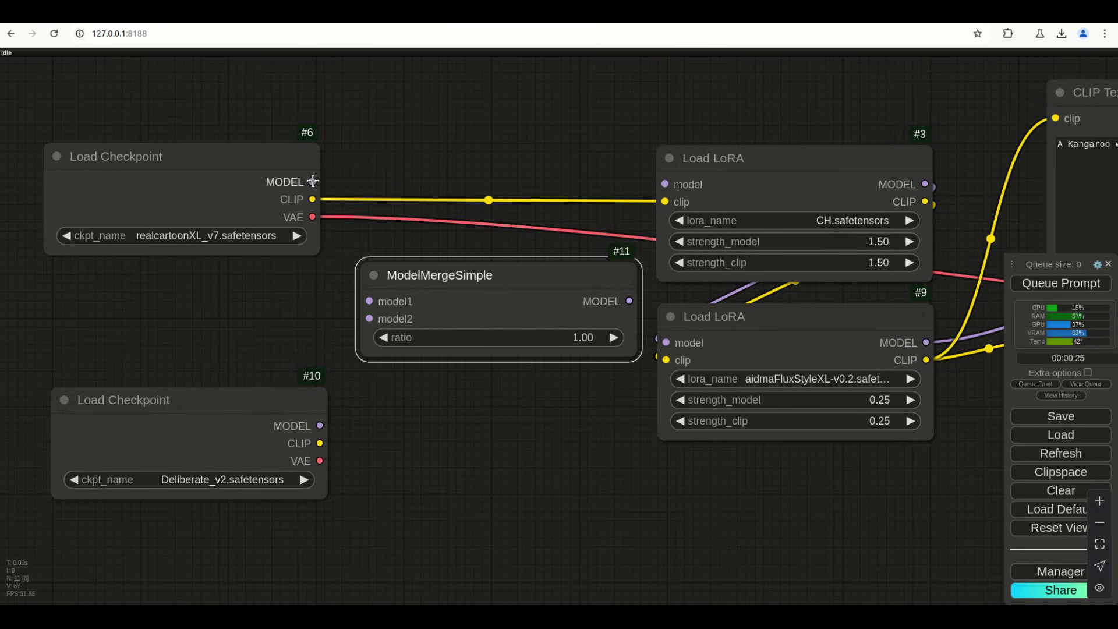
Wire realcartoonXL_v7 to model1, the second checkpoint to model2, and the merge output into the CH LoRA.
{"action": "left_click_drag", "start_coordinate": [312, 182], "coordinate": [370, 301]}
{"action": "left_click_drag", "start_coordinate": [323, 426], "coordinate": [369, 318]}
{"action": "left_click_drag", "start_coordinate": [630, 301], "coordinate": [664, 184]}
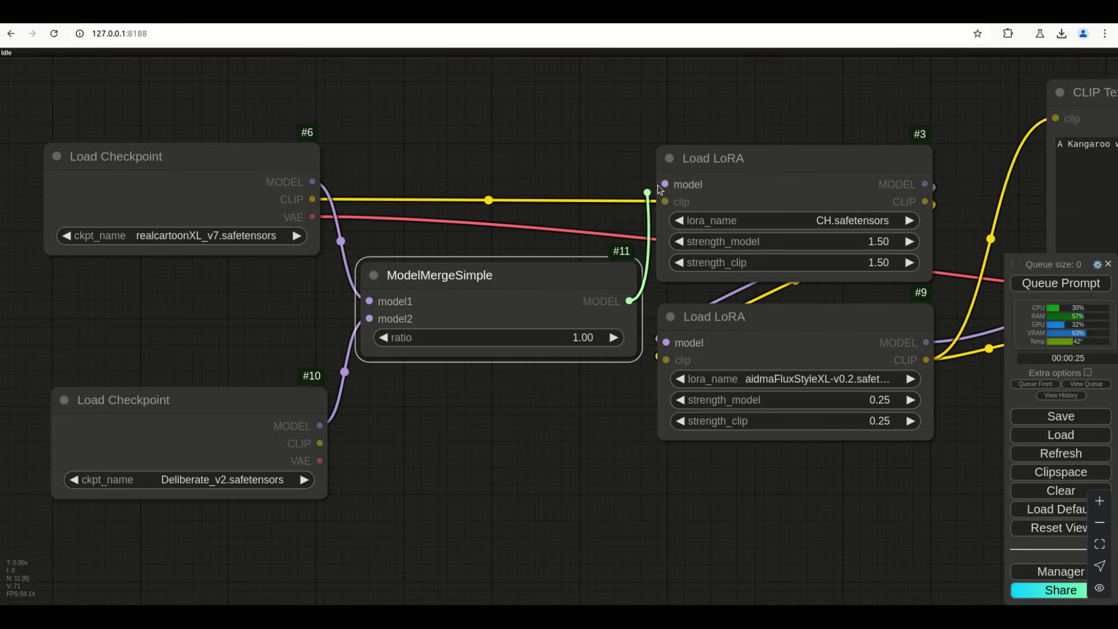
{"action": "scroll", "coordinate": [504, 392], "scroll_direction": "right", "scroll_amount": 3}
{"action": "scroll", "coordinate": [504, 392], "scroll_direction": "down", "scroll_amount": 1}
{"action": "mouse_move", "coordinate": [431, 254]}
{"action": "left_mouse_down"}
{"action": "mouse_move", "coordinate": [389, 245]}
{"action": "mouse_move", "coordinate": [414, 261]}
{"action": "left_mouse_up"}
{"action": "scroll", "coordinate": [315, 448], "scroll_direction": "left", "scroll_amount": 5}
{"action": "scroll", "coordinate": [315, 447], "scroll_direction": "down", "scroll_amount": 1}
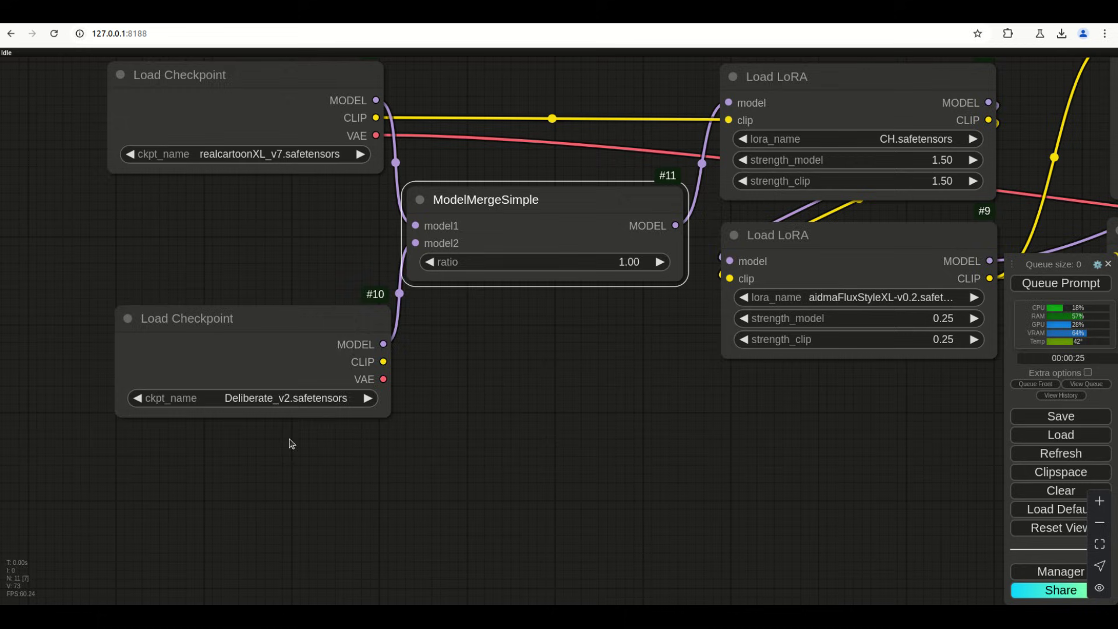
Set the second checkpoint's ckpt_name to cyberrealisticXL_v22.
{"action": "left_click", "coordinate": [278, 395]}
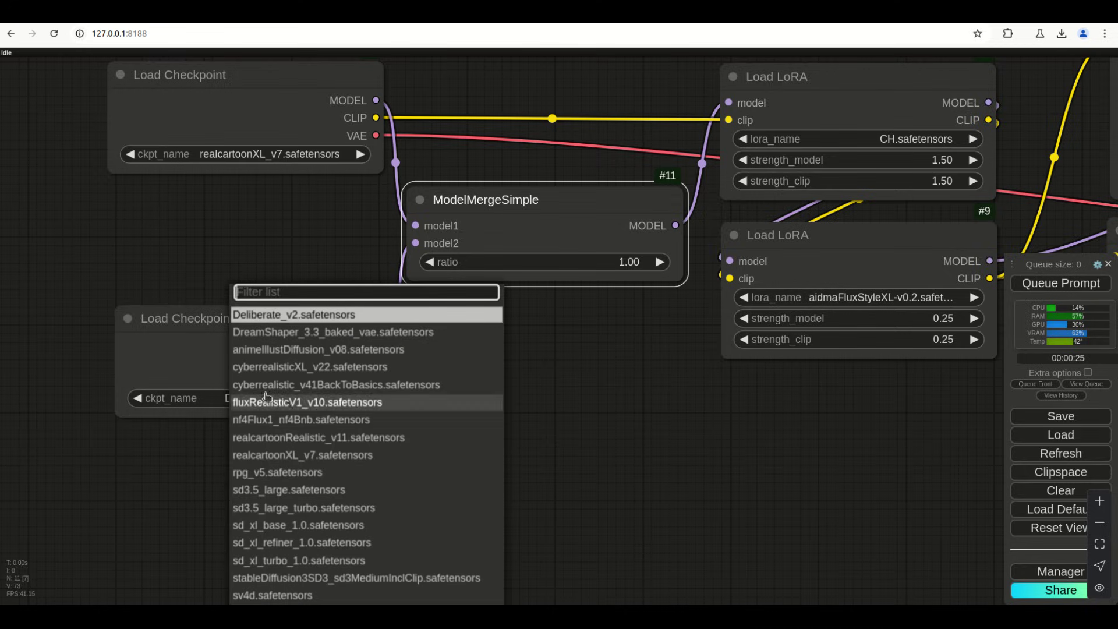
{"action": "scroll", "coordinate": [300, 564], "scroll_direction": "up", "scroll_amount": 1}
{"action": "scroll", "coordinate": [305, 564], "scroll_direction": "down", "scroll_amount": 3}
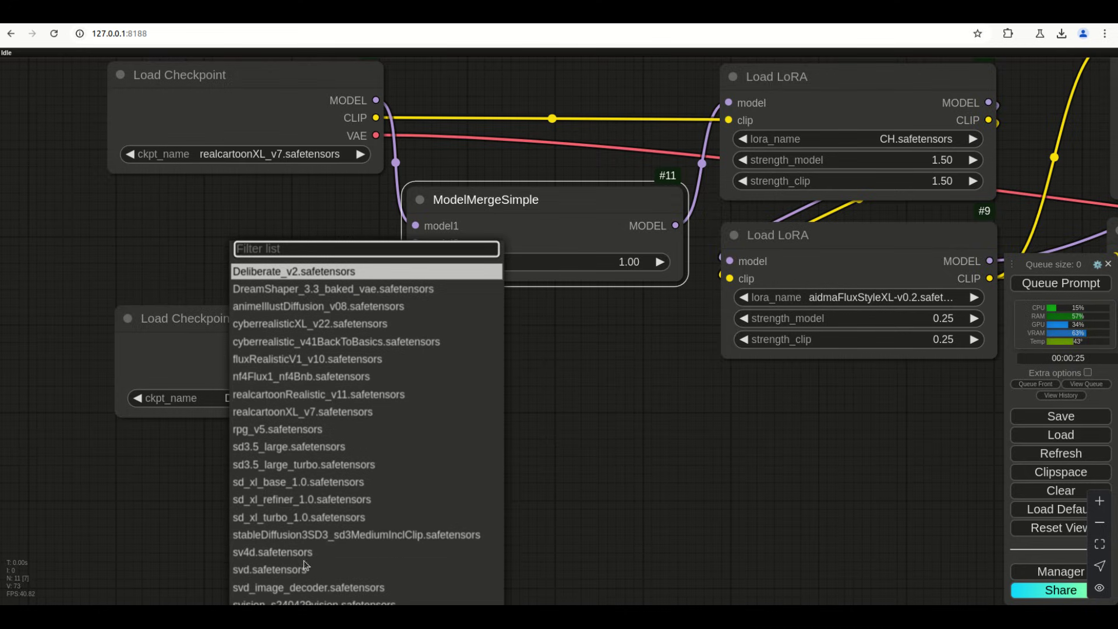
{"action": "left_click", "coordinate": [263, 335]}
{"action": "left_click_drag", "start_coordinate": [261, 326], "coordinate": [246, 277]}
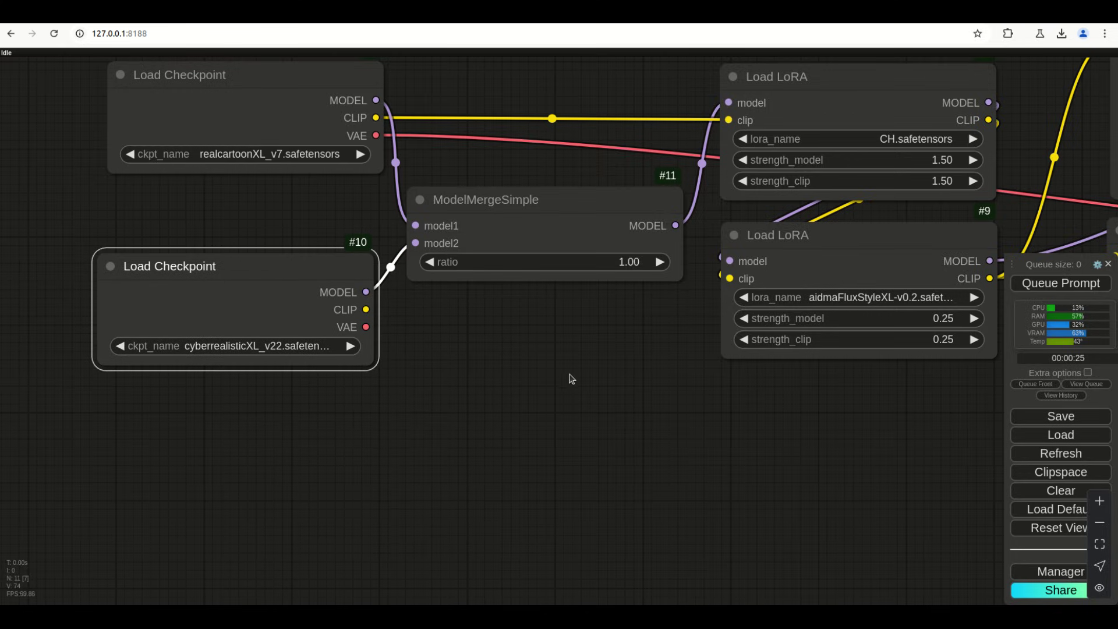
{"action": "left_click_drag", "start_coordinate": [573, 375], "coordinate": [486, 452]}
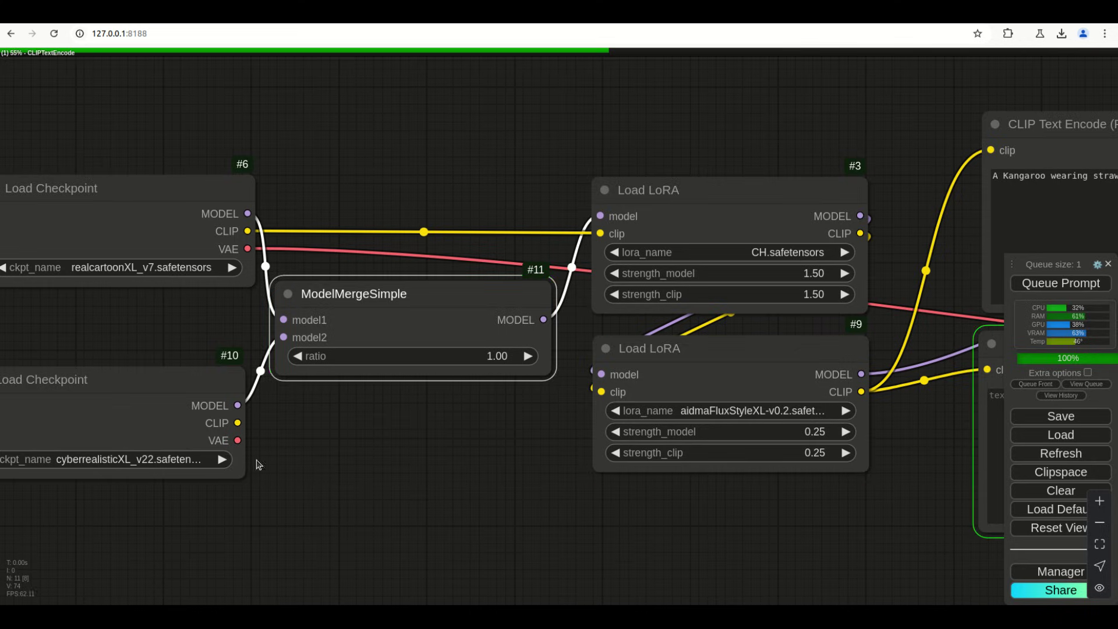
Pan to the KSampler and Preview Image to watch the three merged-model kangaroos render.
{"action": "scroll", "coordinate": [520, 551], "scroll_direction": "down", "scroll_amount": 3}
{"action": "left_click_drag", "start_coordinate": [524, 524], "coordinate": [232, 517]}
{"action": "left_click_drag", "start_coordinate": [631, 554], "coordinate": [512, 418]}
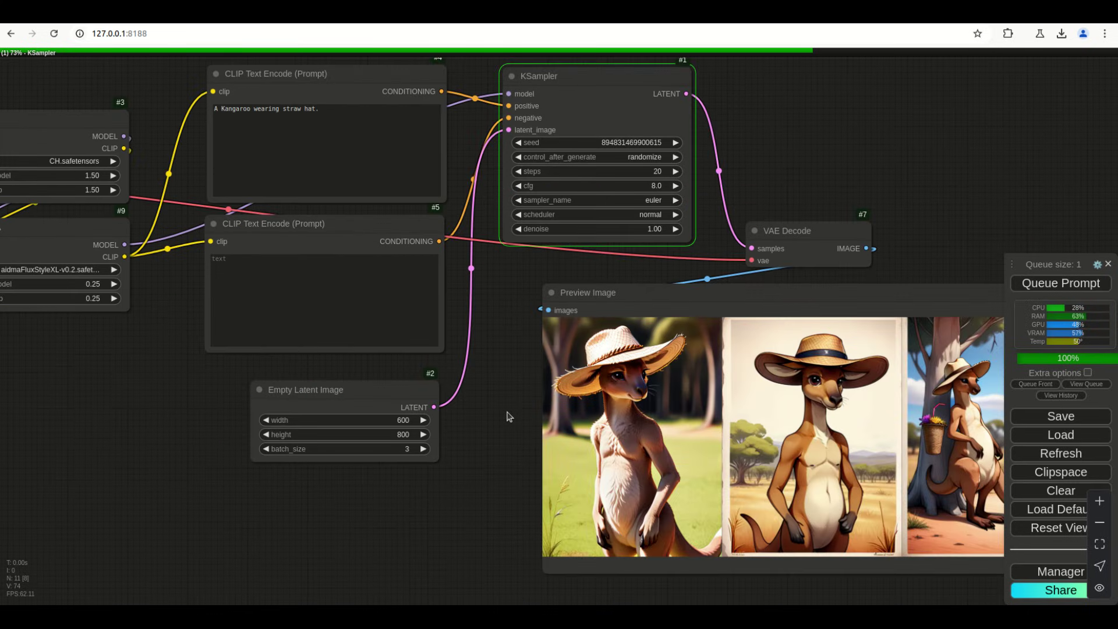
{"action": "left_click_drag", "start_coordinate": [506, 413], "coordinate": [348, 421]}
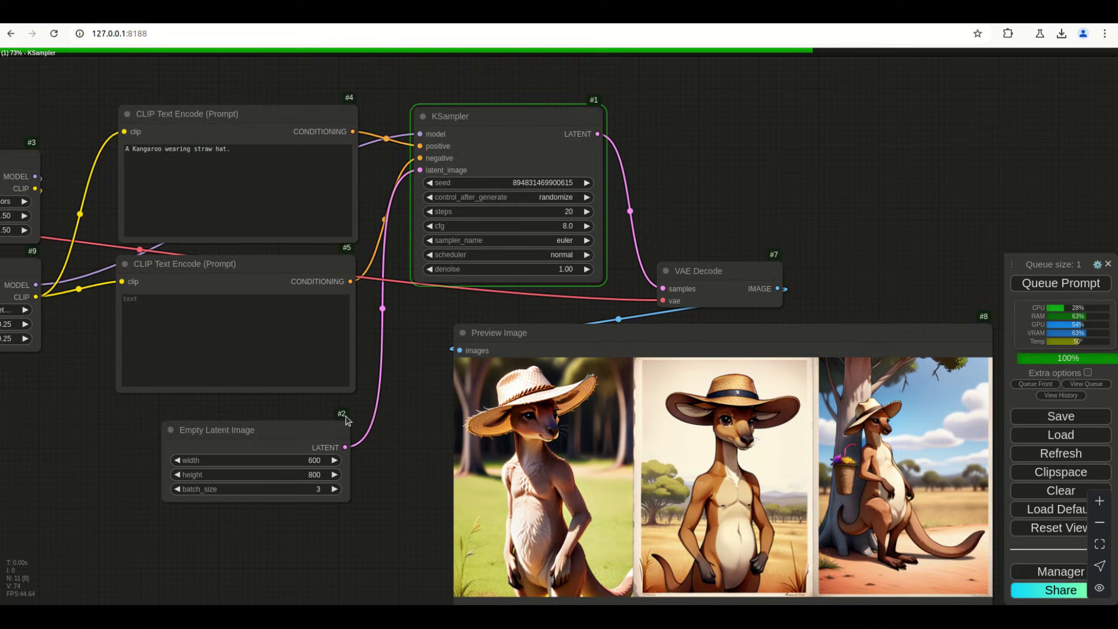
{"action": "scroll", "coordinate": [348, 420], "scroll_direction": "down", "scroll_amount": 2}
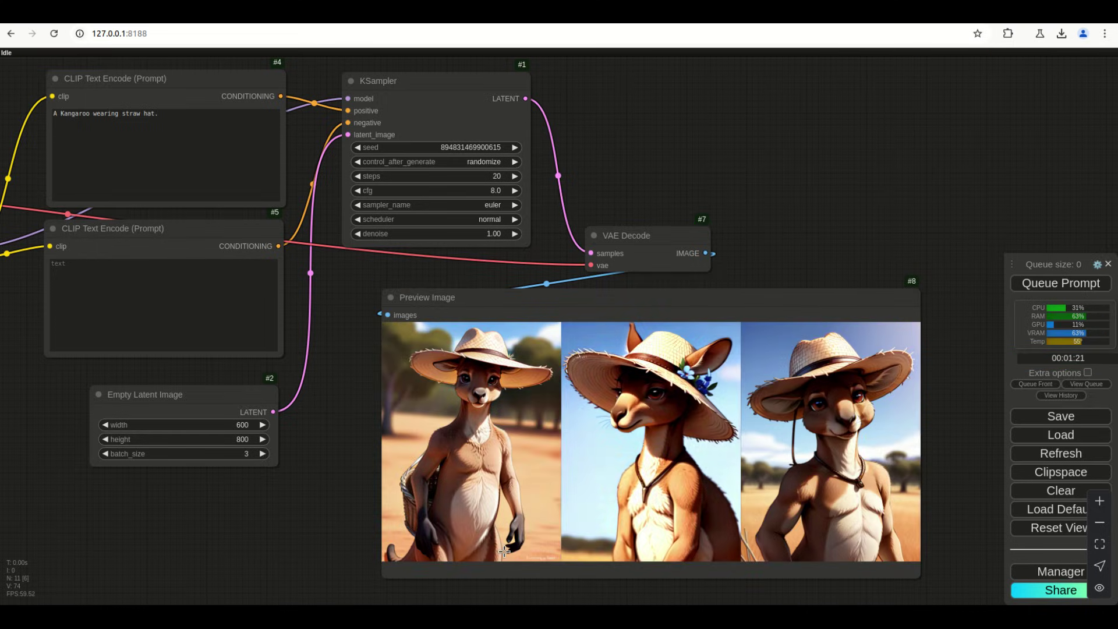
Set the ModelMergeSimple ratio to 0.50 and queue a new generation.
{"action": "left_click_drag", "start_coordinate": [202, 568], "coordinate": [834, 587]}
{"action": "left_click_drag", "start_coordinate": [346, 286], "coordinate": [464, 369]}
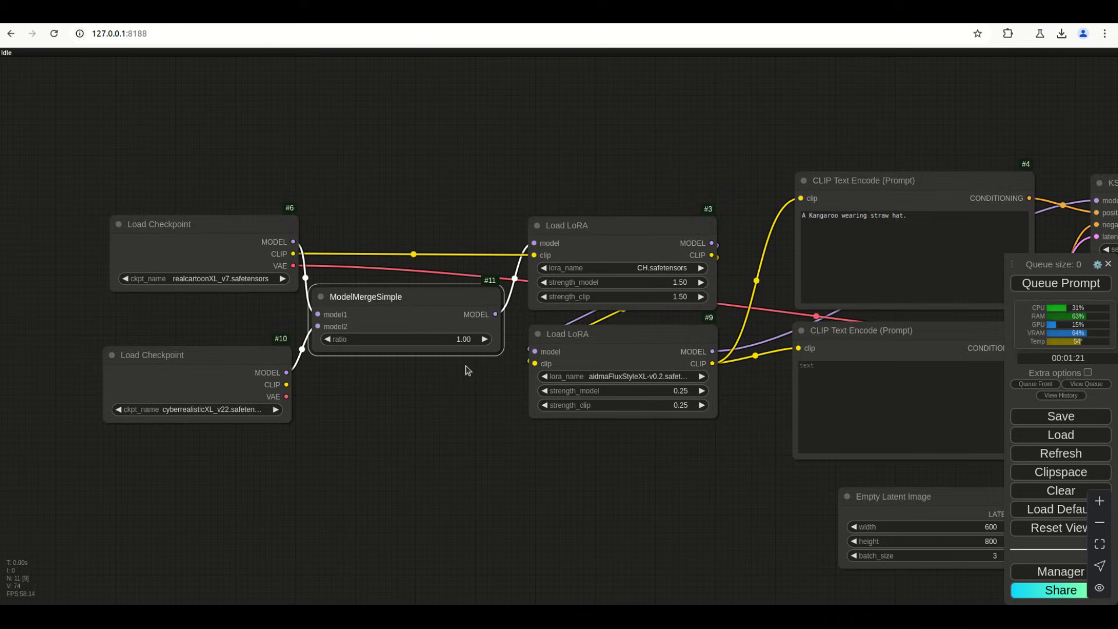
{"action": "left_click", "coordinate": [463, 339]}
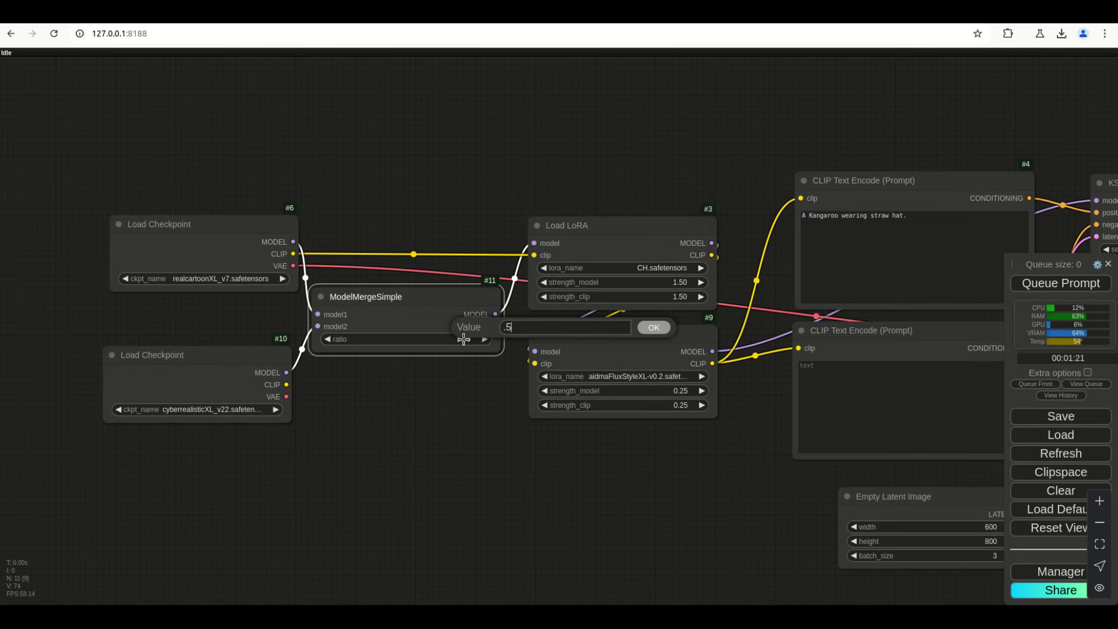
{"action": "key", "text": "Return"}
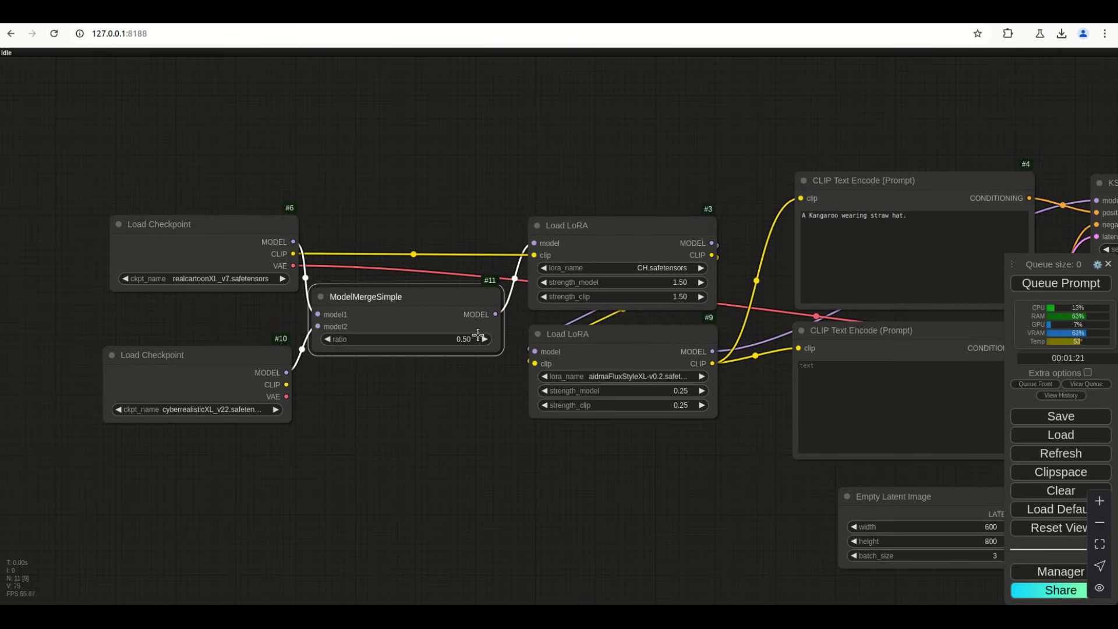
{"action": "left_click", "coordinate": [1043, 281]}
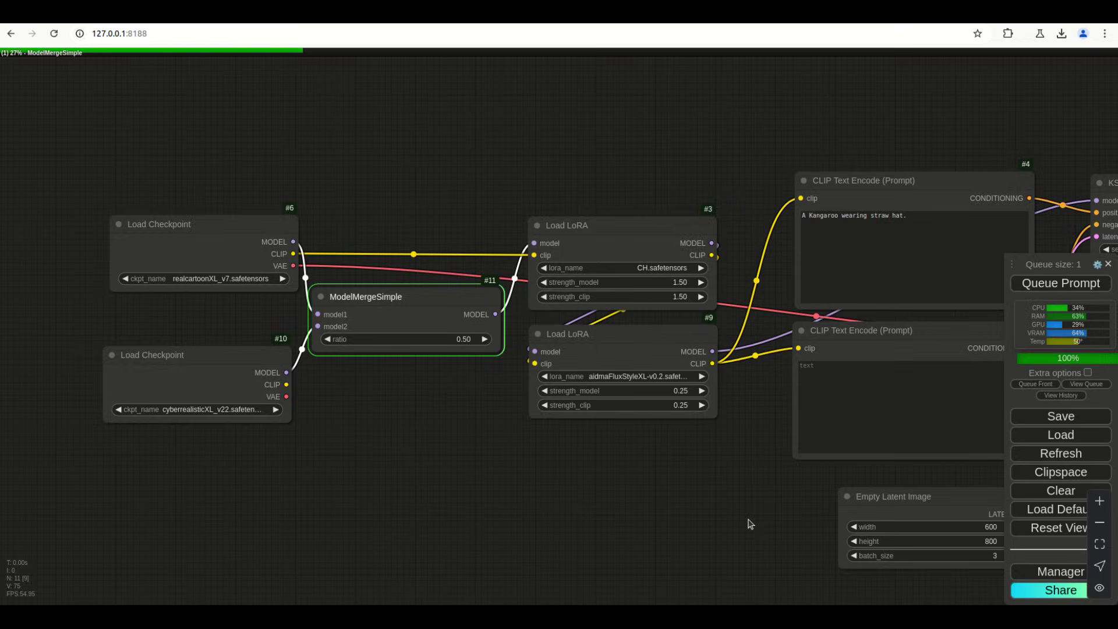
Pan across the canvas to inspect the three new straw-hat kangaroo previews.
{"action": "left_click_drag", "start_coordinate": [749, 520], "coordinate": [400, 516]}
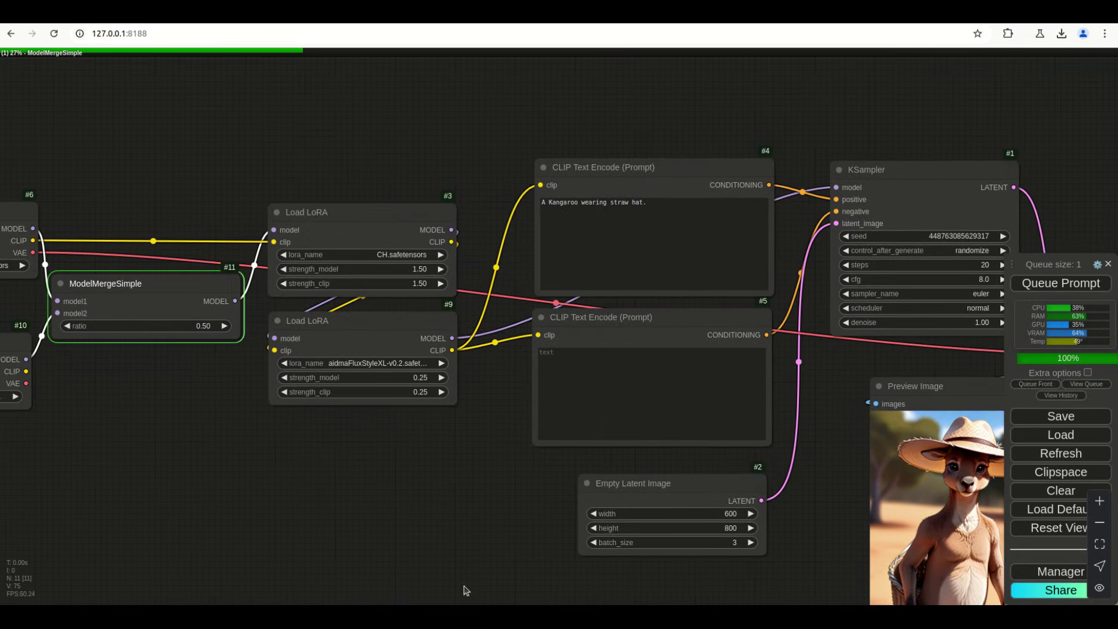
{"action": "left_click_drag", "start_coordinate": [549, 562], "coordinate": [319, 507]}
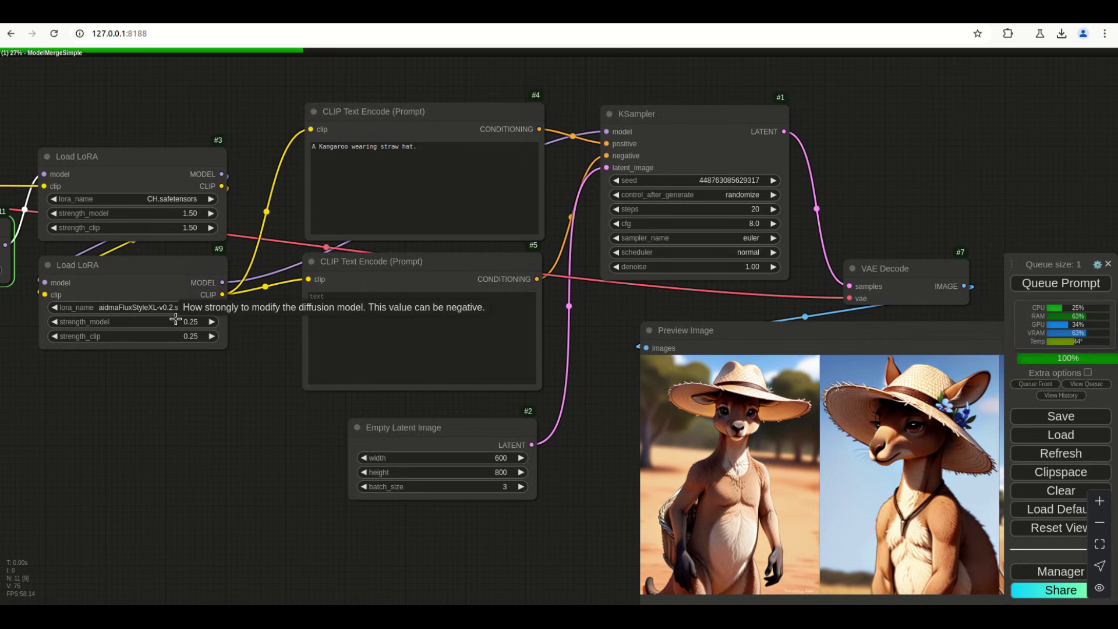
{"action": "left_click_drag", "start_coordinate": [214, 475], "coordinate": [270, 499]}
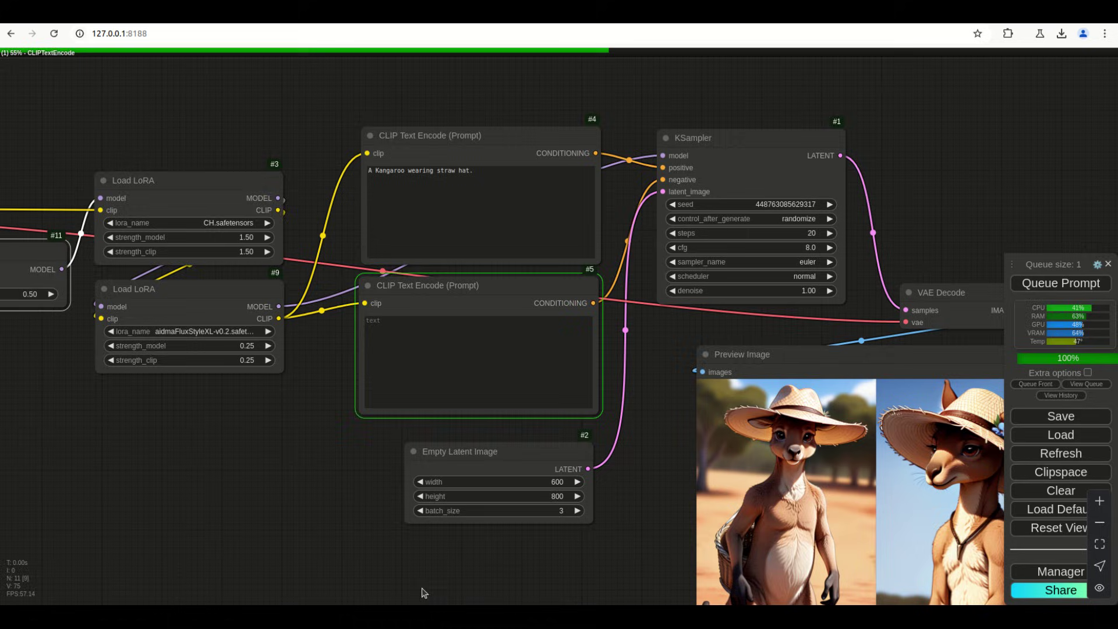
{"action": "left_click_drag", "start_coordinate": [614, 573], "coordinate": [440, 523]}
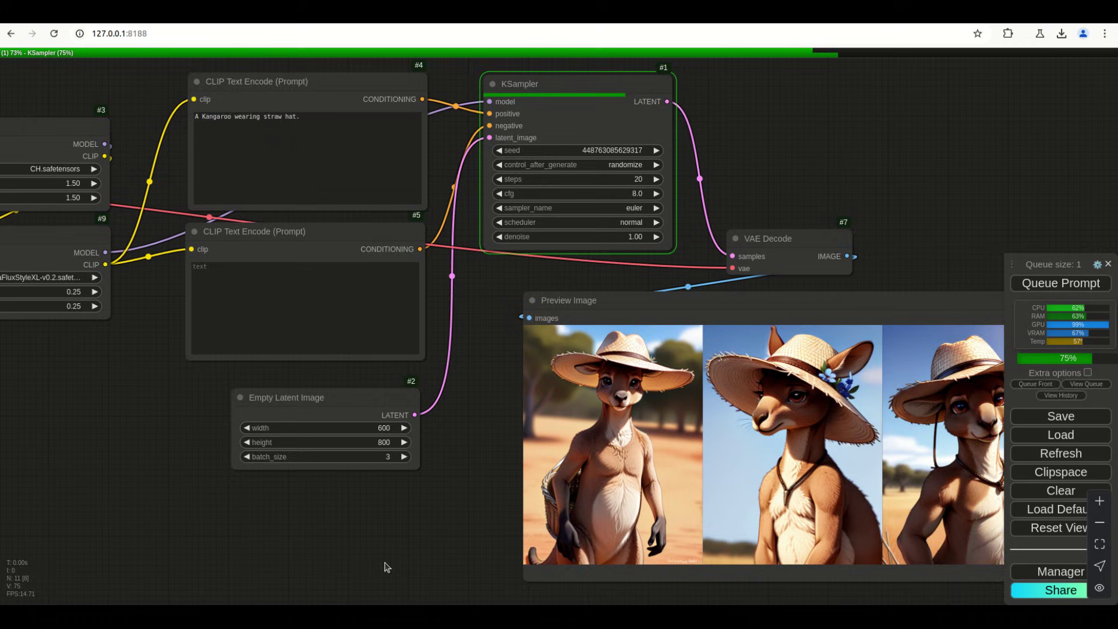
{"action": "scroll", "coordinate": [222, 510], "scroll_direction": "up", "scroll_amount": 1}
{"action": "scroll", "coordinate": [222, 509], "scroll_direction": "left", "scroll_amount": 2}
{"action": "left_click_drag", "start_coordinate": [200, 486], "coordinate": [295, 505]}
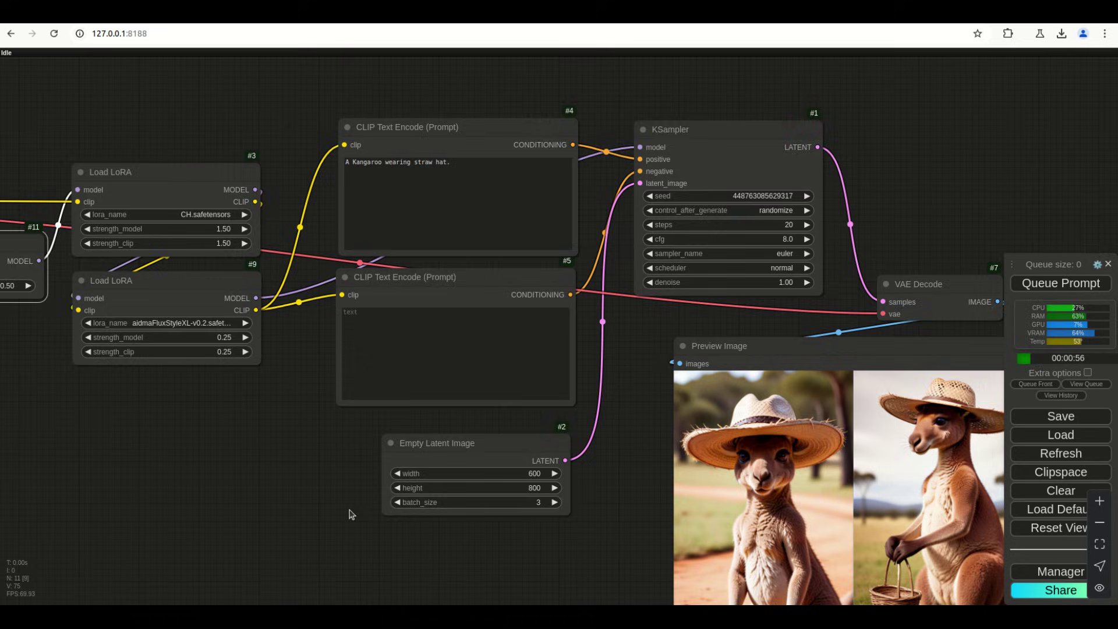
{"action": "left_click_drag", "start_coordinate": [568, 564], "coordinate": [242, 509]}
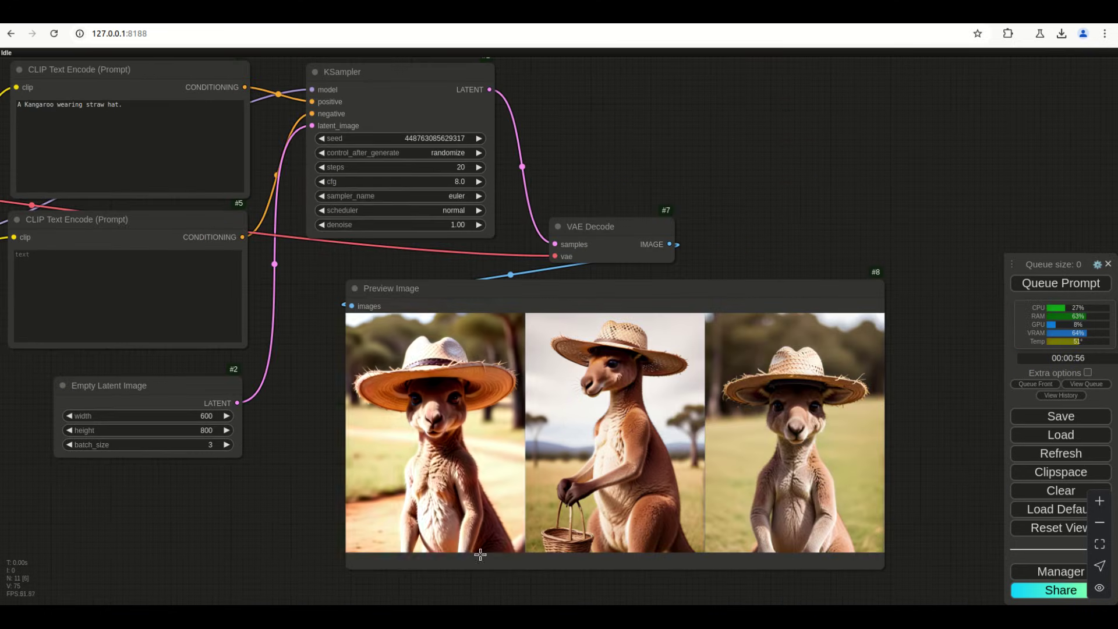
{"action": "scroll", "coordinate": [615, 539], "scroll_direction": "up", "scroll_amount": 4}
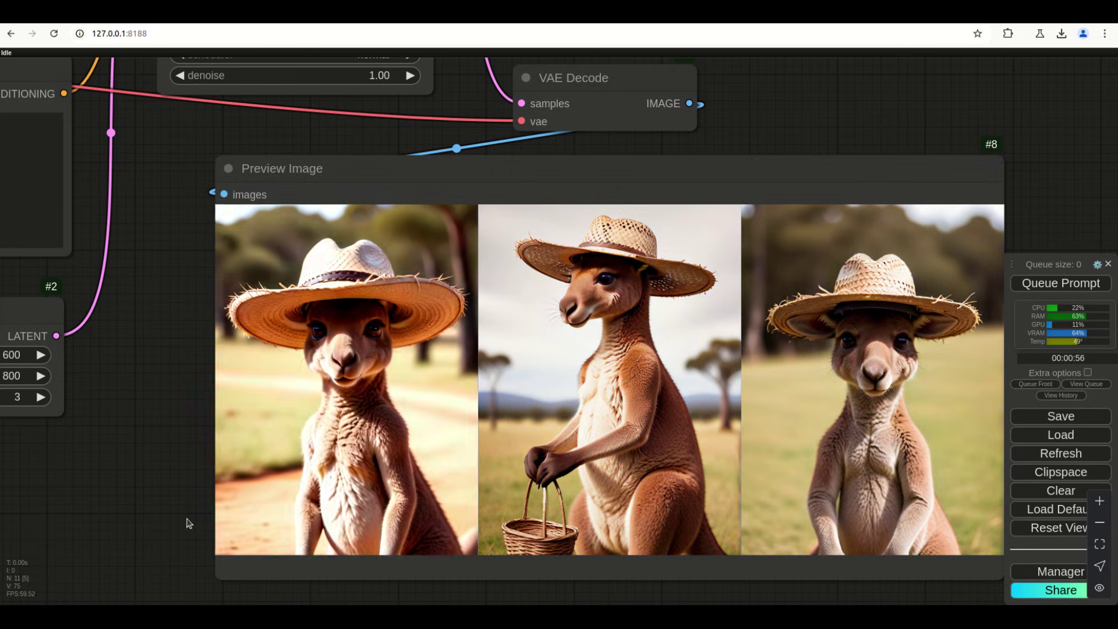
{"action": "scroll", "coordinate": [113, 496], "scroll_direction": "left", "scroll_amount": 15}
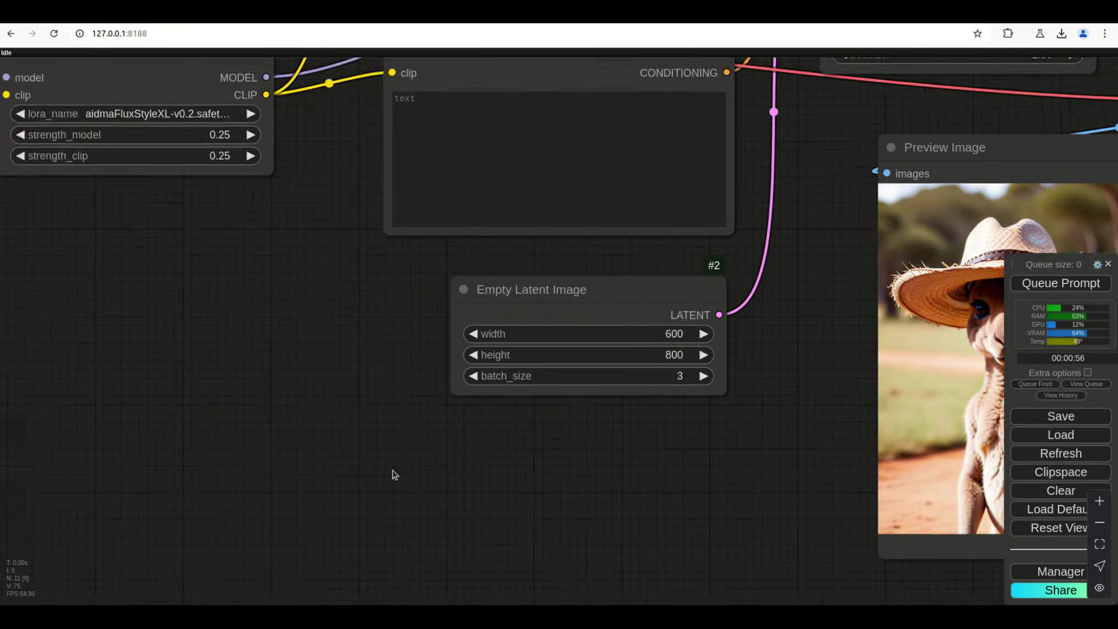
{"action": "scroll", "coordinate": [392, 472], "scroll_direction": "up", "scroll_amount": 5}
Set the merge ratio to 0.10 and queue a generation.
{"action": "scroll", "coordinate": [529, 426], "scroll_direction": "left", "scroll_amount": 4}
{"action": "scroll", "coordinate": [529, 427], "scroll_direction": "up", "scroll_amount": 2}
{"action": "left_click", "coordinate": [527, 411]}
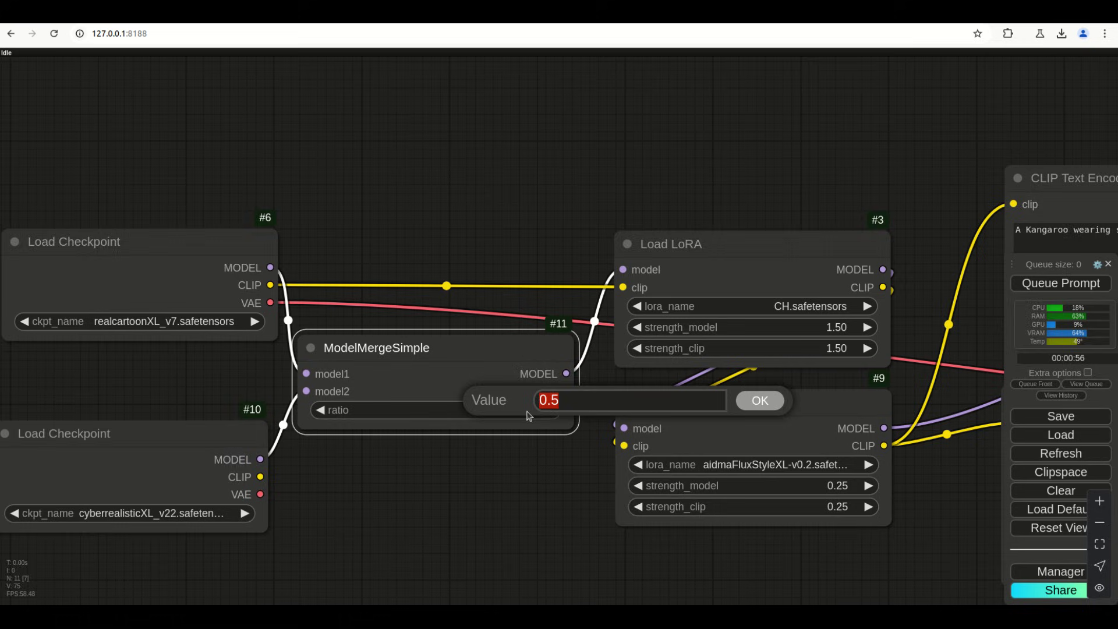
{"action": "type", "text": ".1"}
{"action": "key", "text": "Return"}
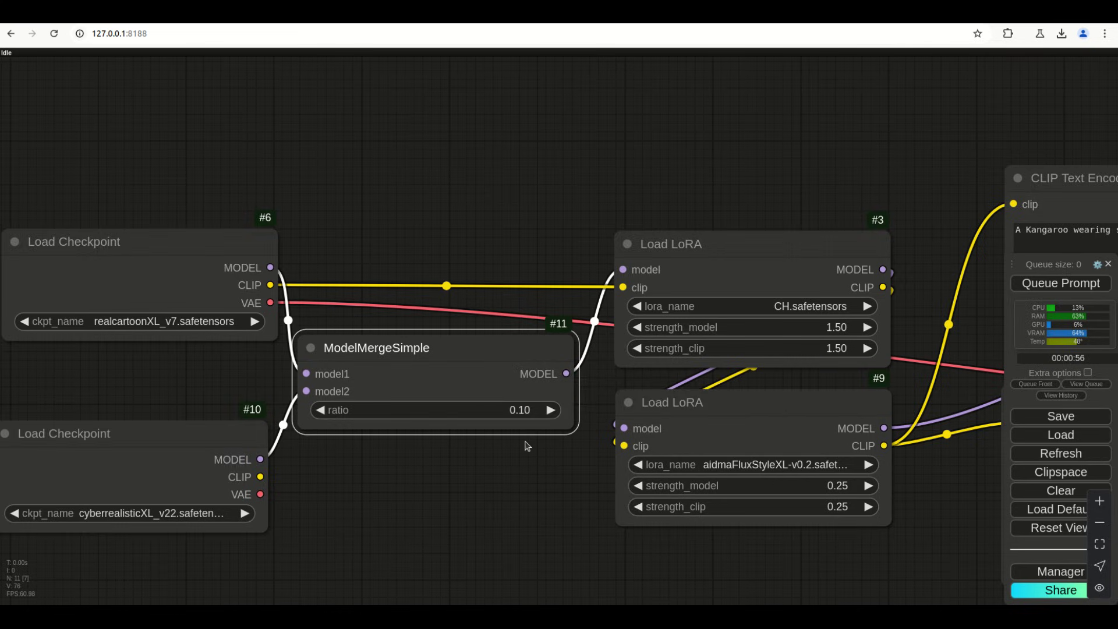
{"action": "scroll", "coordinate": [518, 451], "scroll_direction": "right", "scroll_amount": 5}
{"action": "scroll", "coordinate": [519, 451], "scroll_direction": "down", "scroll_amount": 2}
{"action": "left_click", "coordinate": [1103, 284]}
Change the ModelMergeSimple ratio to 0.80.
{"action": "scroll", "coordinate": [469, 526], "scroll_direction": "left", "scroll_amount": 5}
{"action": "scroll", "coordinate": [470, 526], "scroll_direction": "up", "scroll_amount": 1}
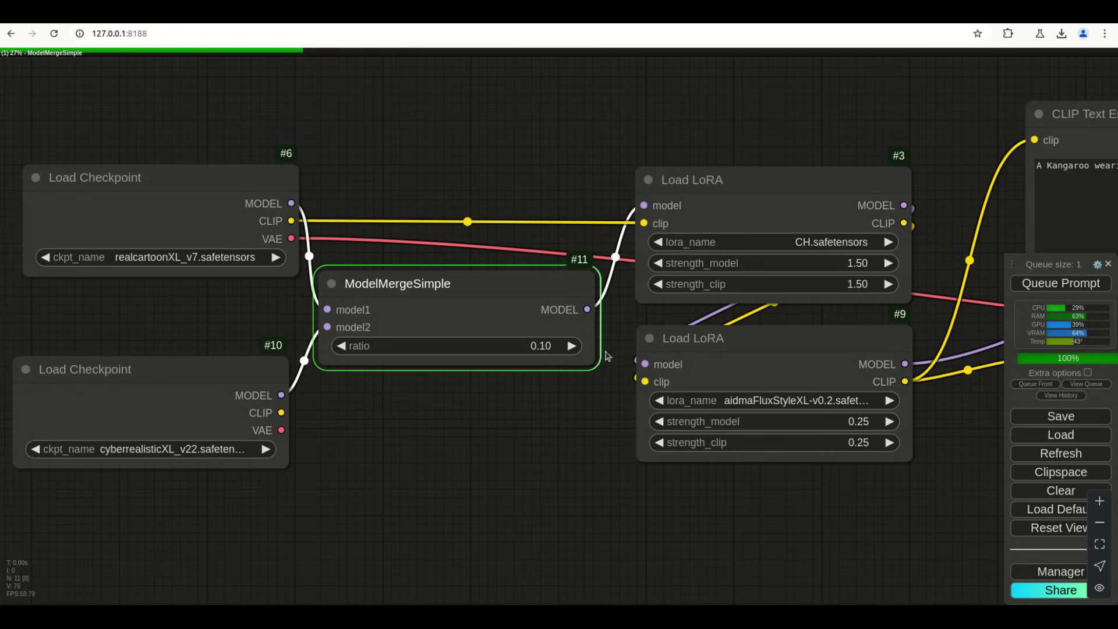
{"action": "left_click", "coordinate": [546, 349]}
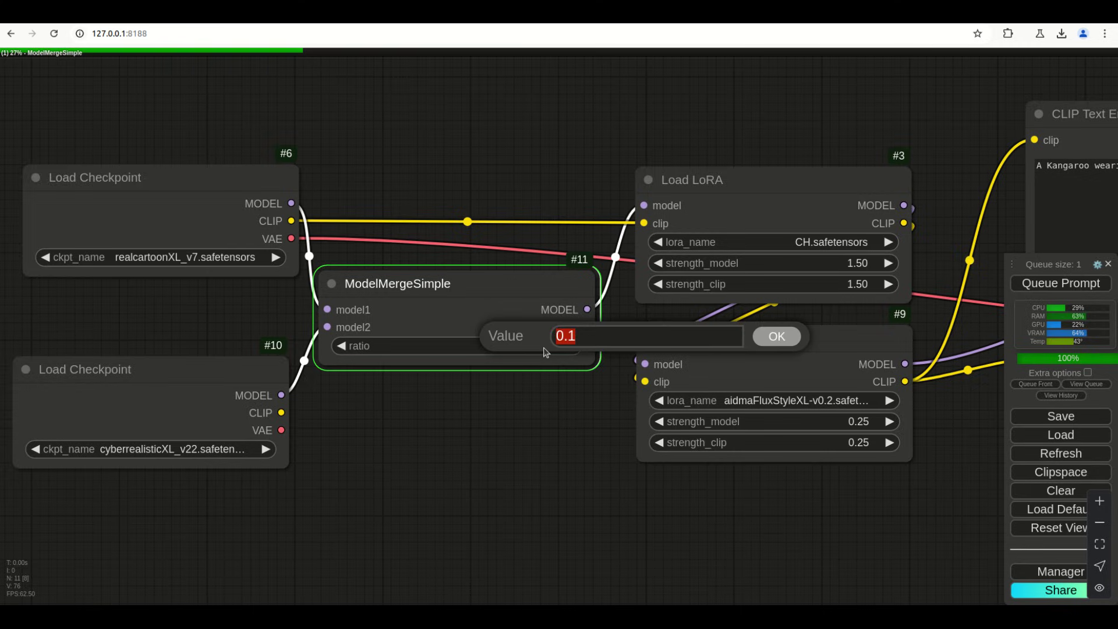
{"action": "type", "text": ".80"}
{"action": "key", "text": "Return"}
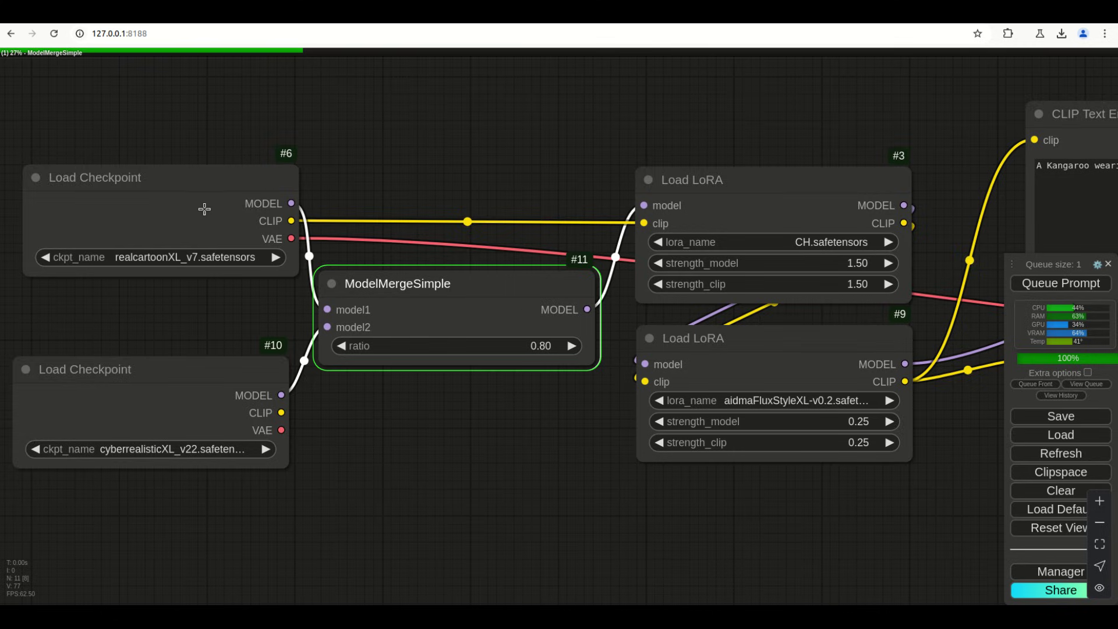
Reset the Empty Latent Image batch size to 3 and its height back to 800.
{"action": "left_click_drag", "start_coordinate": [187, 210], "coordinate": [173, 212]}
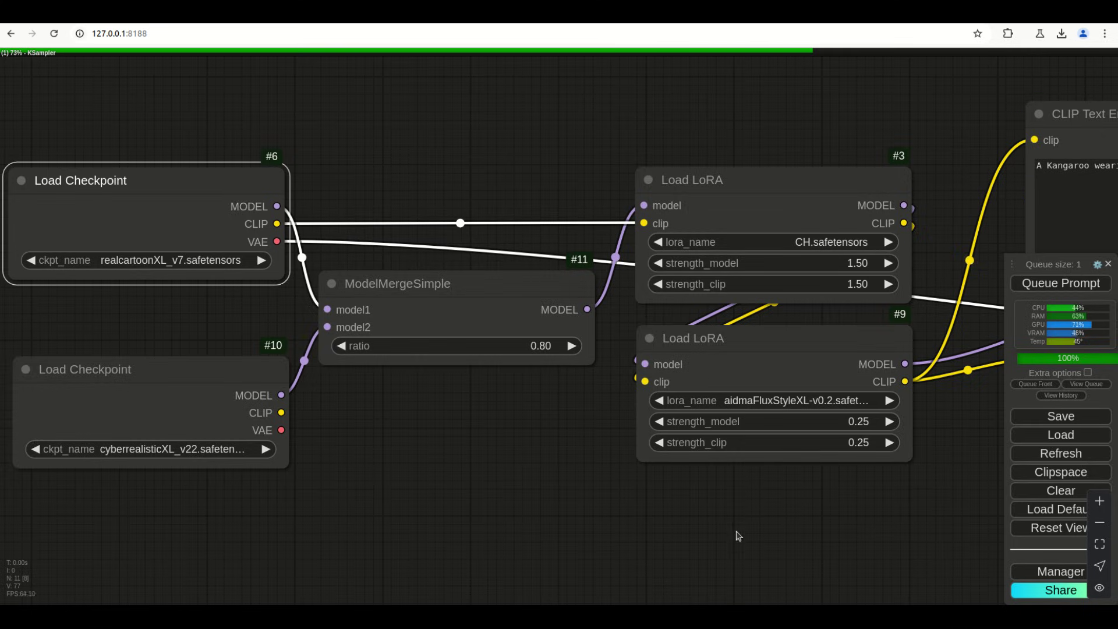
{"action": "left_click_drag", "start_coordinate": [796, 544], "coordinate": [784, 542]}
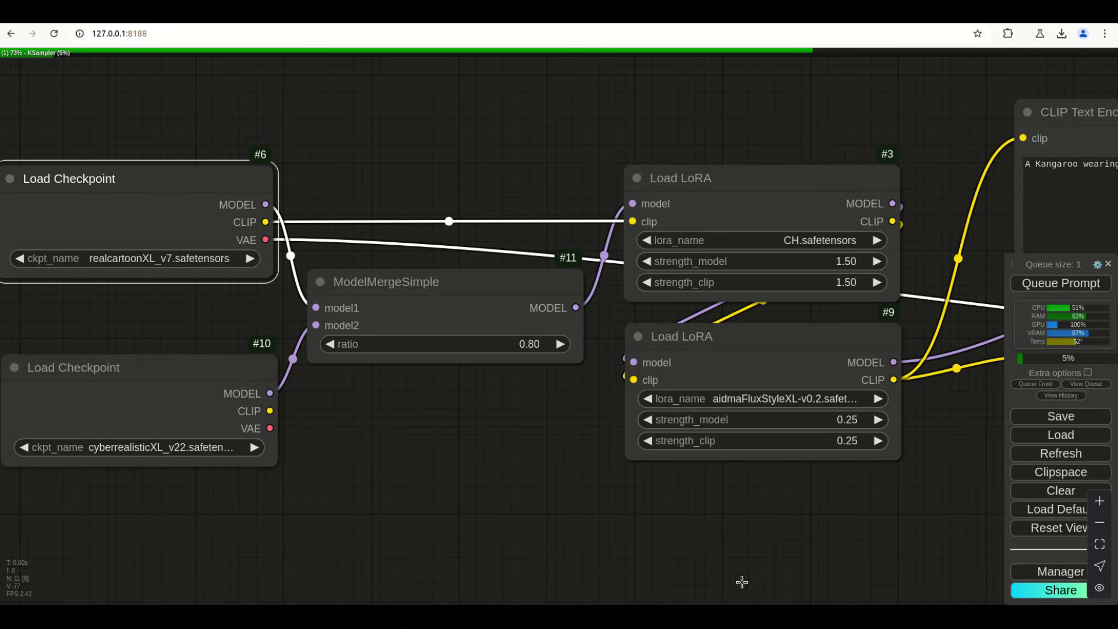
{"action": "left_click_drag", "start_coordinate": [655, 504], "coordinate": [461, 445]}
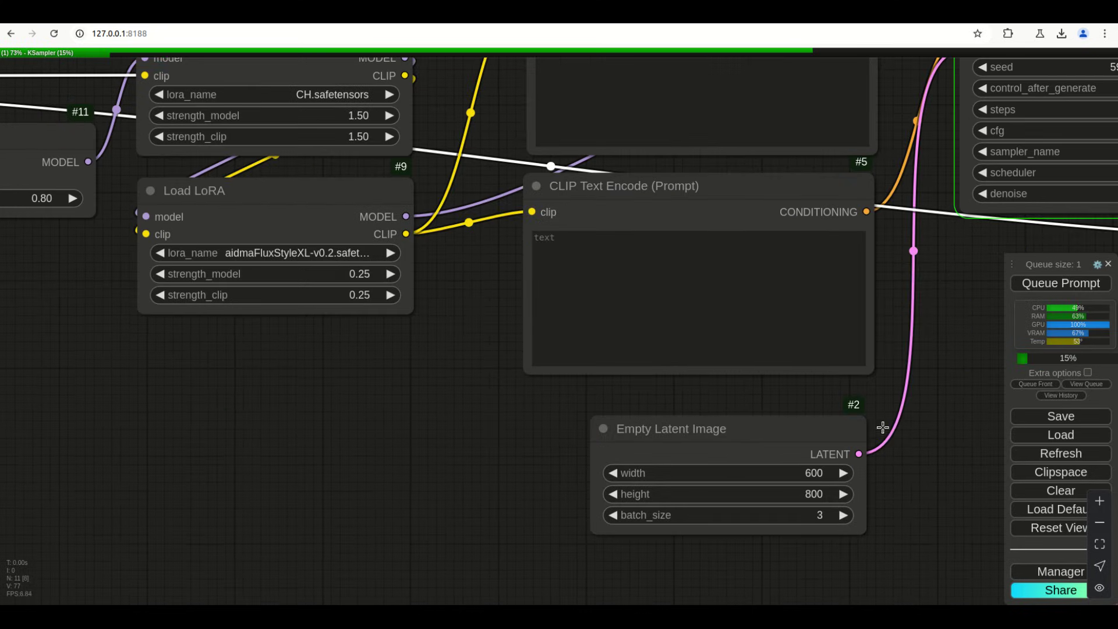
{"action": "scroll", "coordinate": [822, 496], "scroll_direction": "down", "scroll_amount": 3}
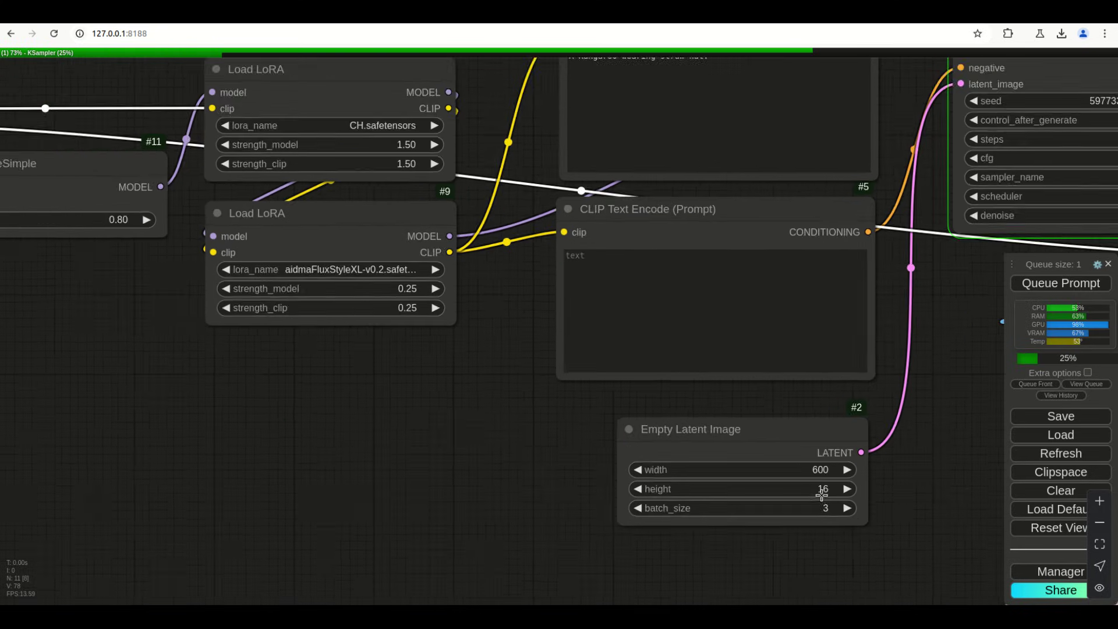
{"action": "left_click", "coordinate": [829, 501]}
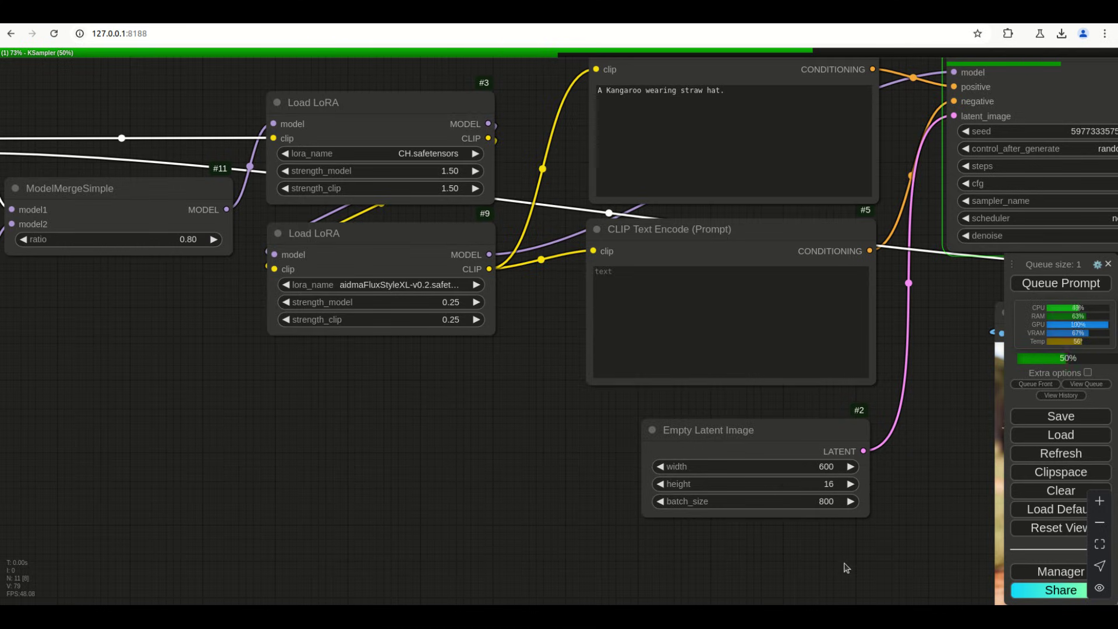
{"action": "left_click", "coordinate": [834, 499]}
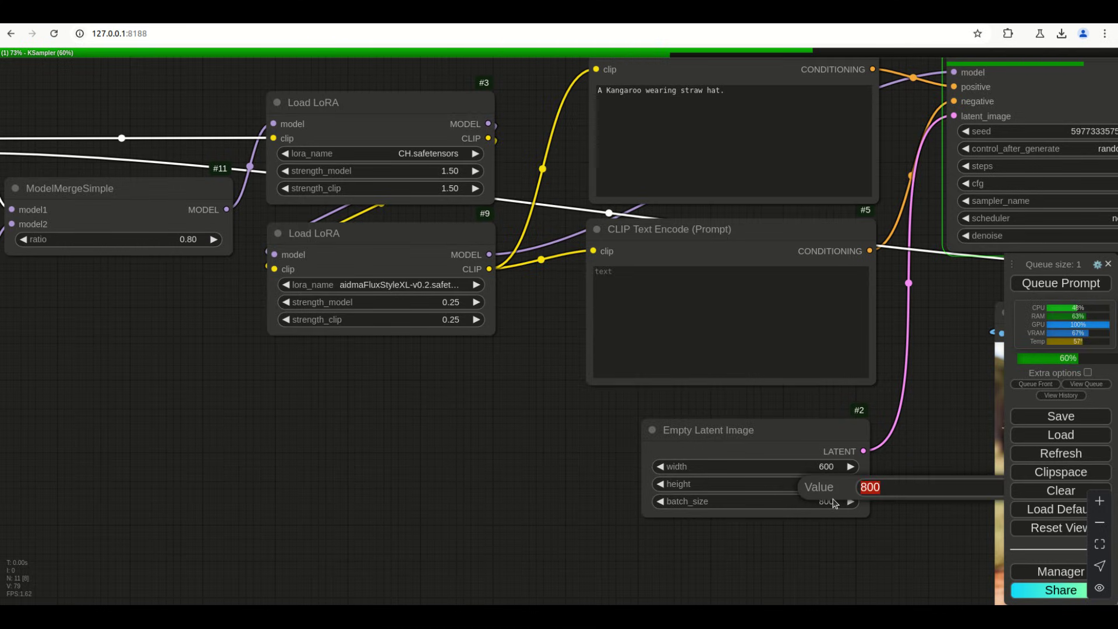
{"action": "type", "text": "3"}
{"action": "key", "text": "Return"}
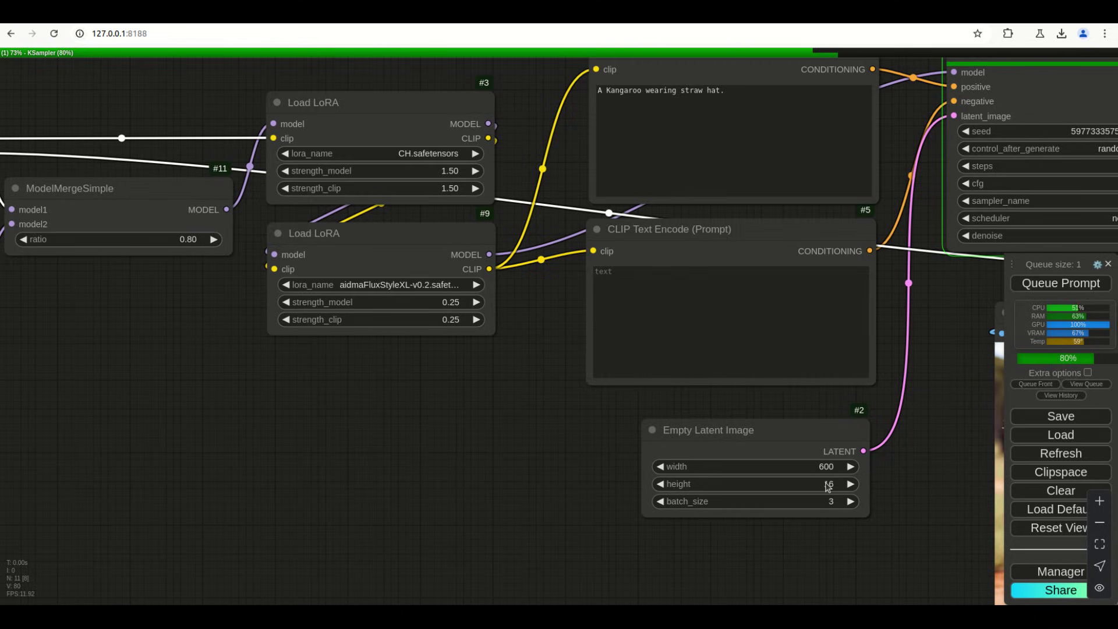
{"action": "left_click", "coordinate": [828, 484]}
{"action": "type", "text": "800"}
{"action": "key", "text": "Return"}
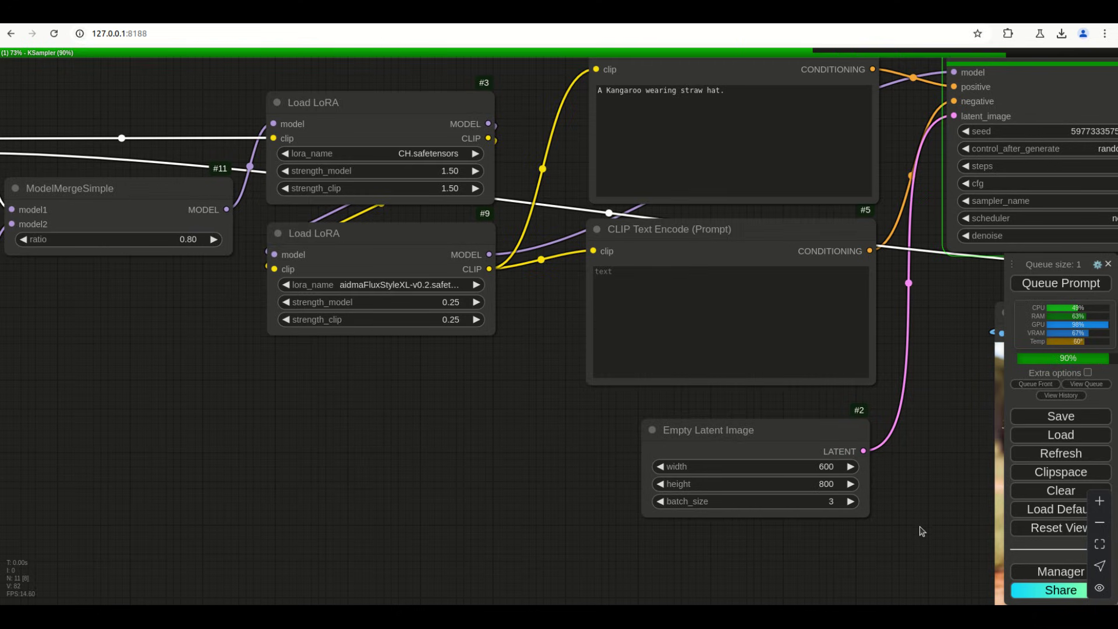
Review the finished kangaroo previews, then queue another run at the 0.80 ratio.
{"action": "scroll", "coordinate": [919, 527], "scroll_direction": "down", "scroll_amount": 2}
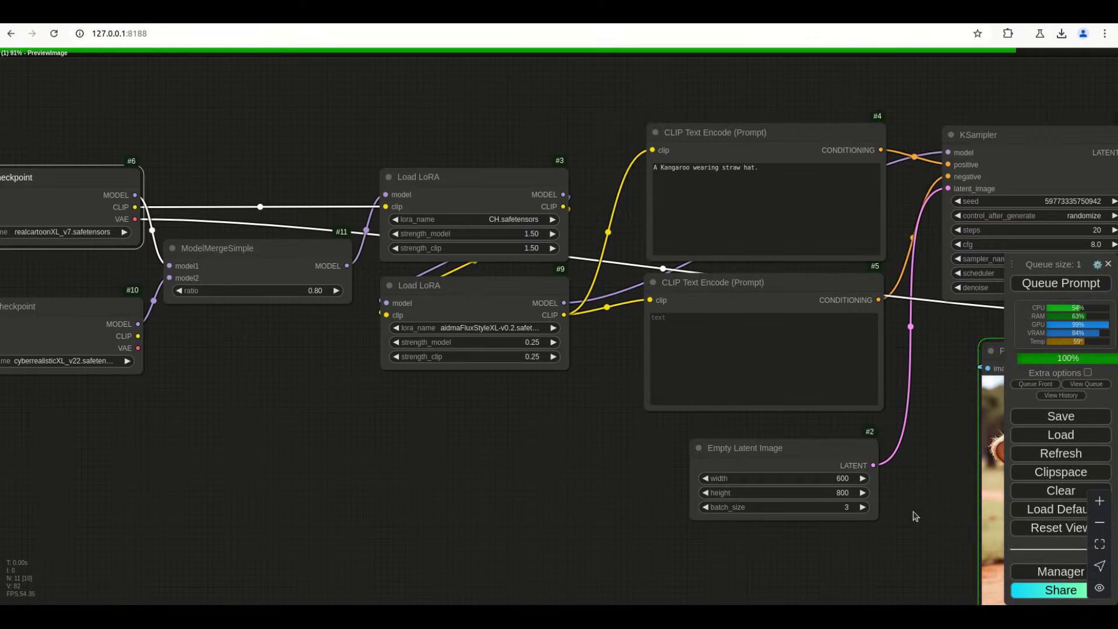
{"action": "left_click_drag", "start_coordinate": [602, 501], "coordinate": [326, 452]}
{"action": "left_click_drag", "start_coordinate": [402, 544], "coordinate": [917, 580]}
{"action": "left_click_drag", "start_coordinate": [434, 475], "coordinate": [533, 550]}
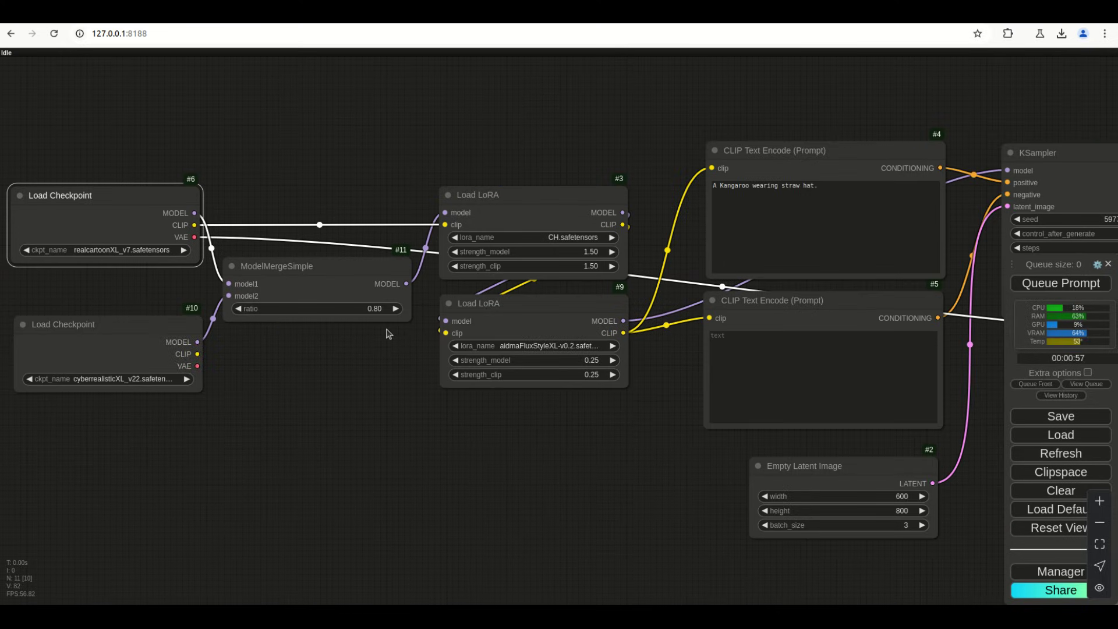
{"action": "left_click", "coordinate": [1061, 283]}
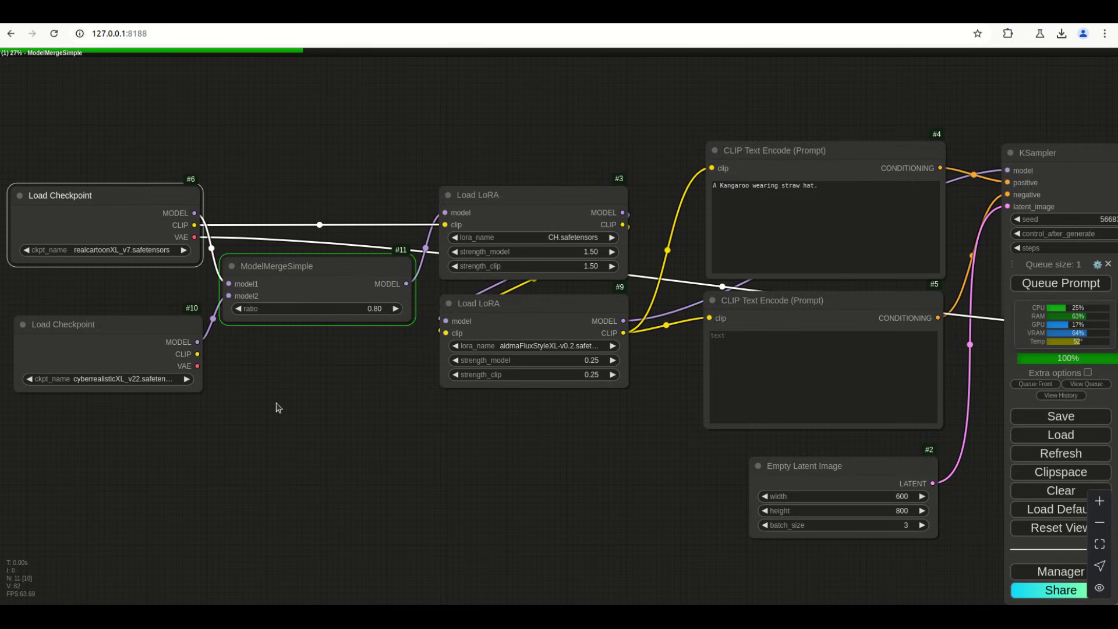
Queue one more run with Ctrl+Enter and view the new kangaroo previews.
{"action": "key", "text": "ctrl+Return"}
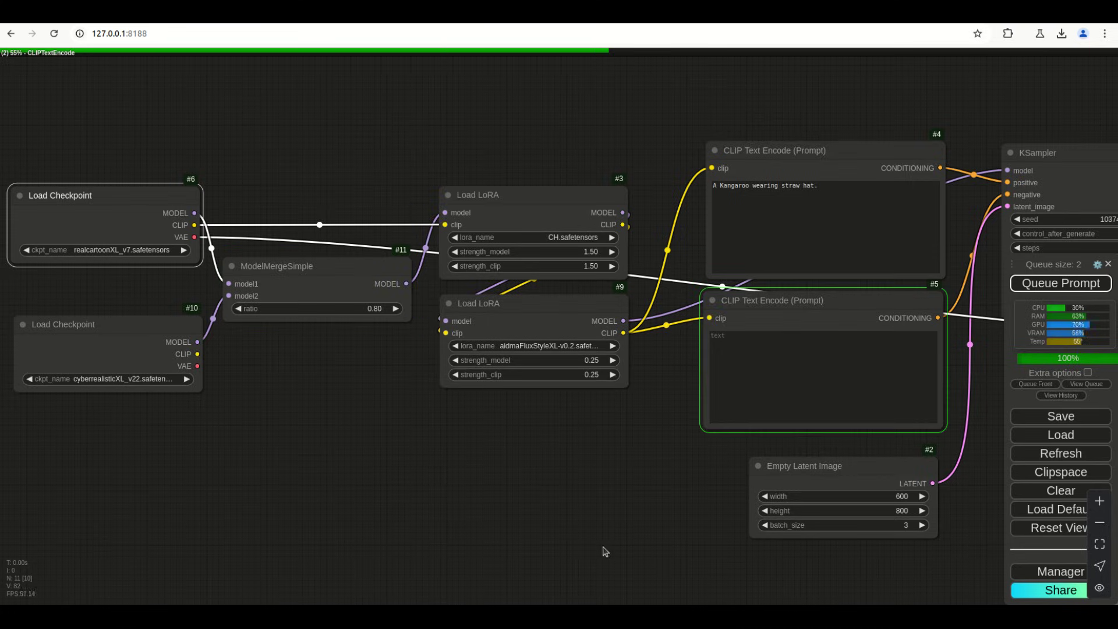
{"action": "scroll", "coordinate": [606, 551], "scroll_direction": "right", "scroll_amount": 10}
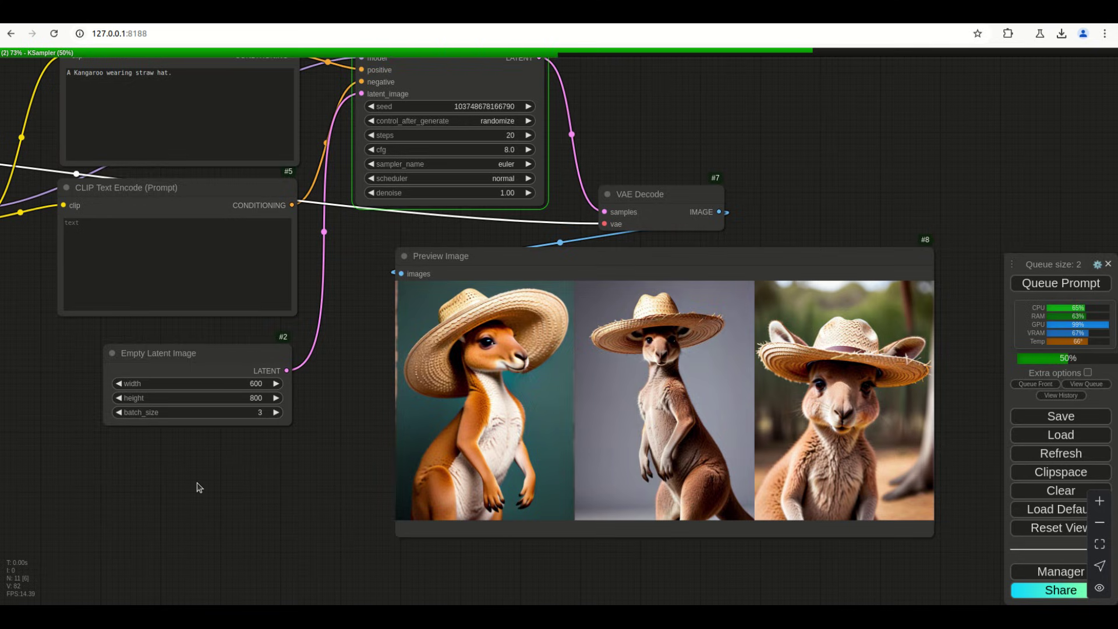
{"action": "left_click_drag", "start_coordinate": [198, 487], "coordinate": [440, 545]}
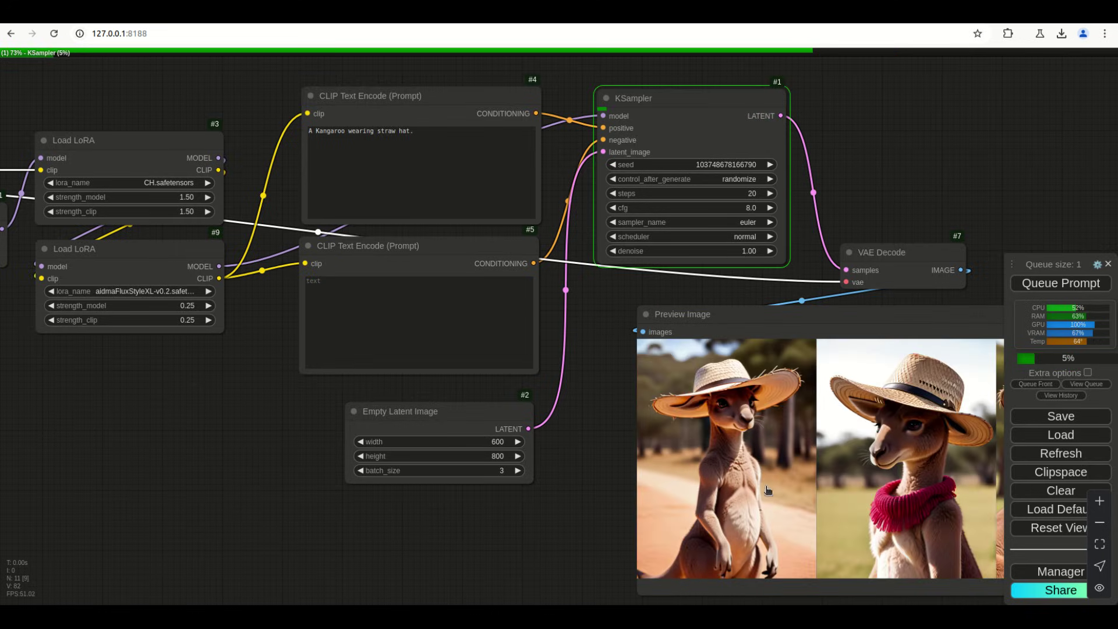
{"action": "scroll", "coordinate": [699, 495], "scroll_direction": "right", "scroll_amount": 5}
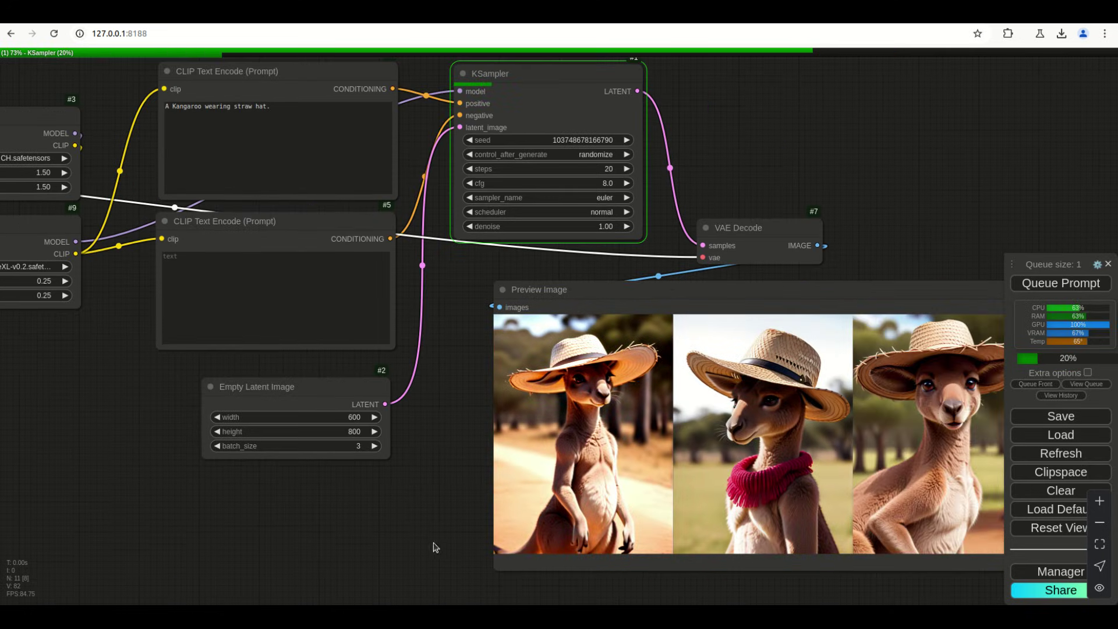
{"action": "scroll", "coordinate": [249, 480], "scroll_direction": "left", "scroll_amount": 8}
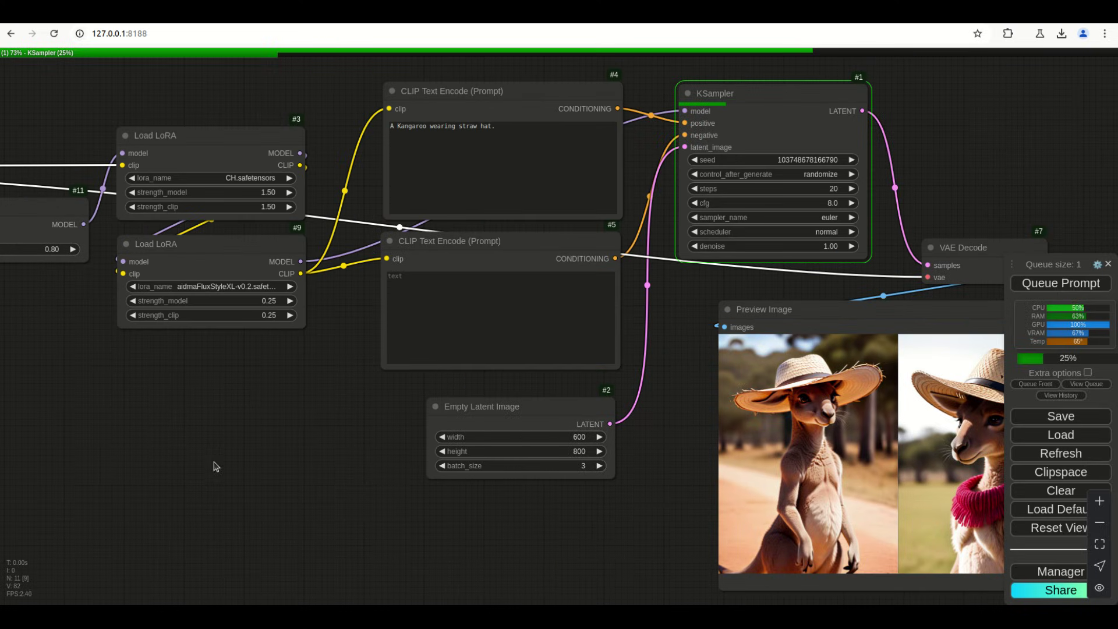
Bypass the aidmaFluxStyleXL LoRA and queue a generation without it.
{"action": "right_click", "coordinate": [214, 284]}
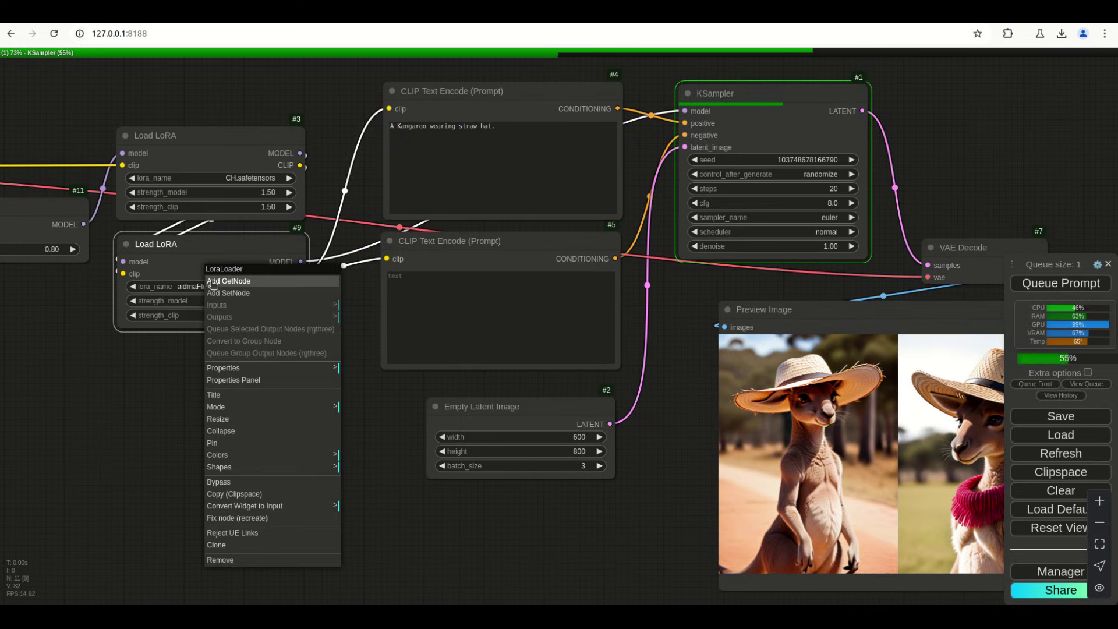
{"action": "left_click", "coordinate": [230, 482]}
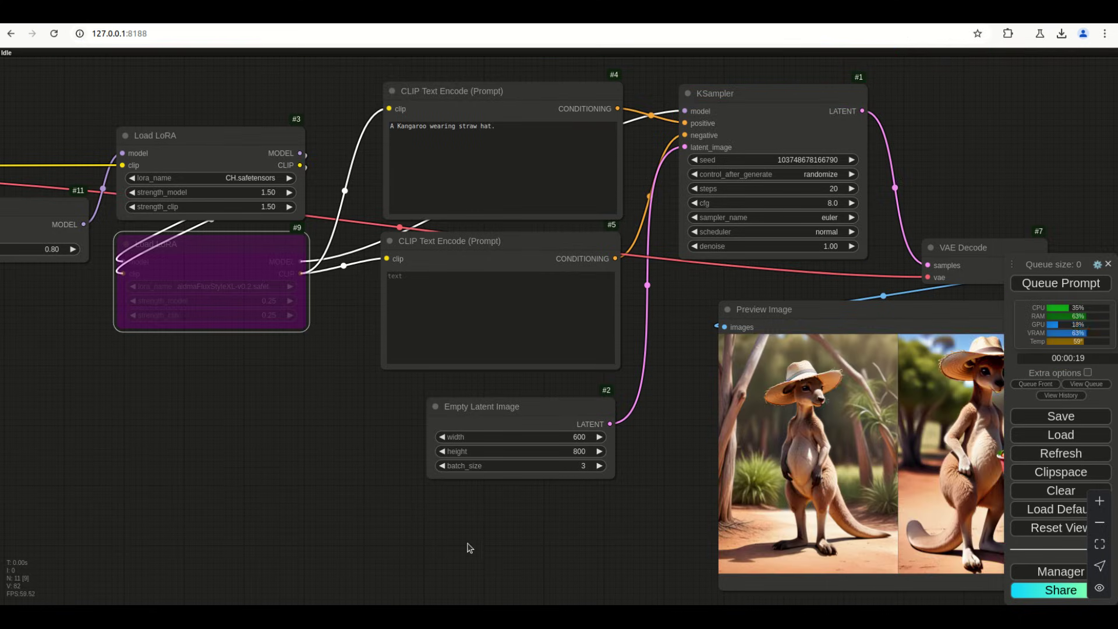
{"action": "left_click_drag", "start_coordinate": [531, 557], "coordinate": [390, 553]}
{"action": "left_click_drag", "start_coordinate": [547, 517], "coordinate": [394, 505]}
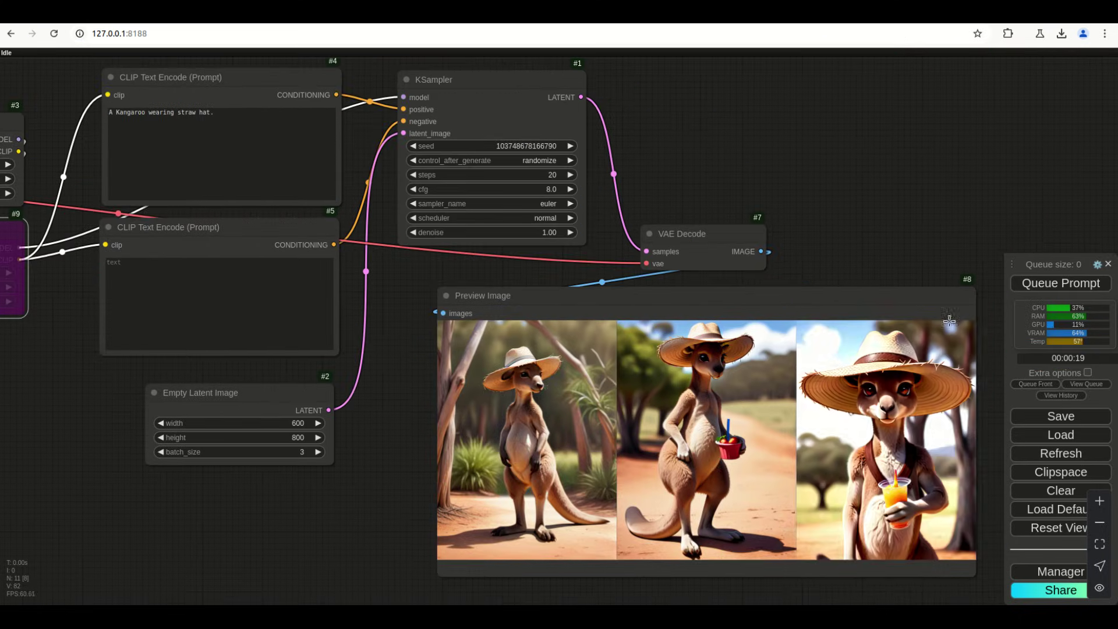
{"action": "key", "text": "ctrl+Return"}
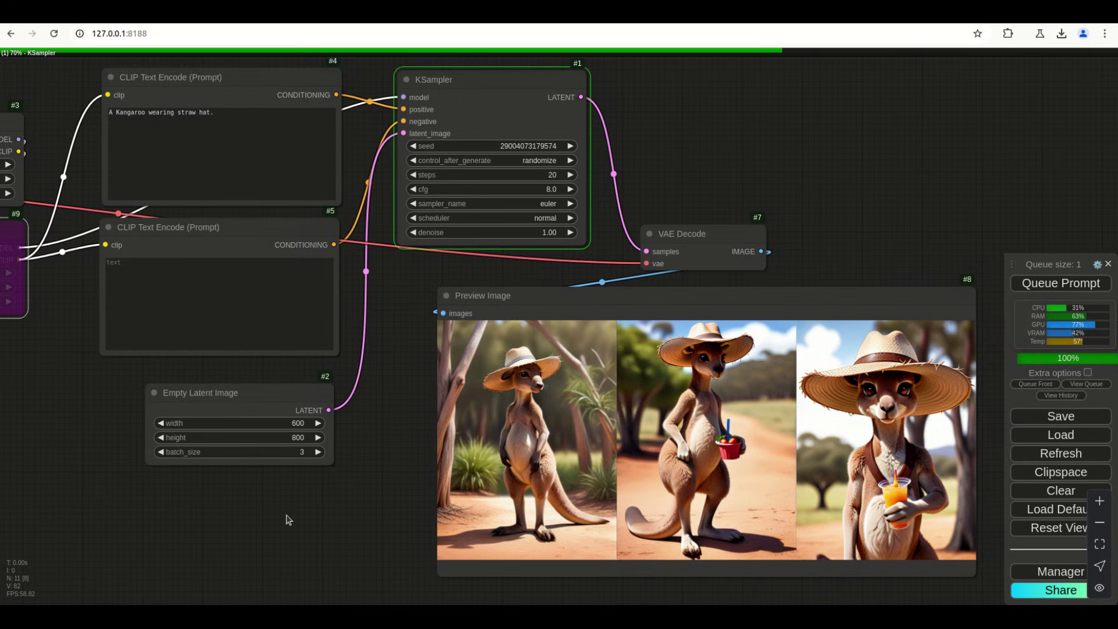
Raise the merge ratio to 0.90 and view the new kangaroo images.
{"action": "left_click_drag", "start_coordinate": [1, 502], "coordinate": [347, 517]}
{"action": "left_click", "coordinate": [119, 245]}
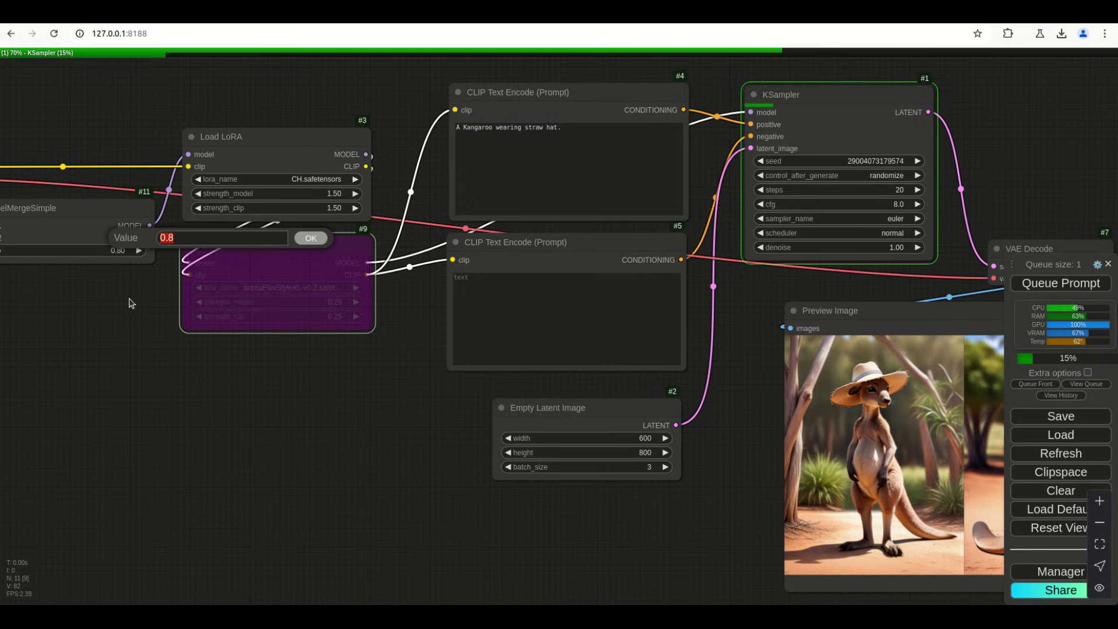
{"action": "key", "text": "Return"}
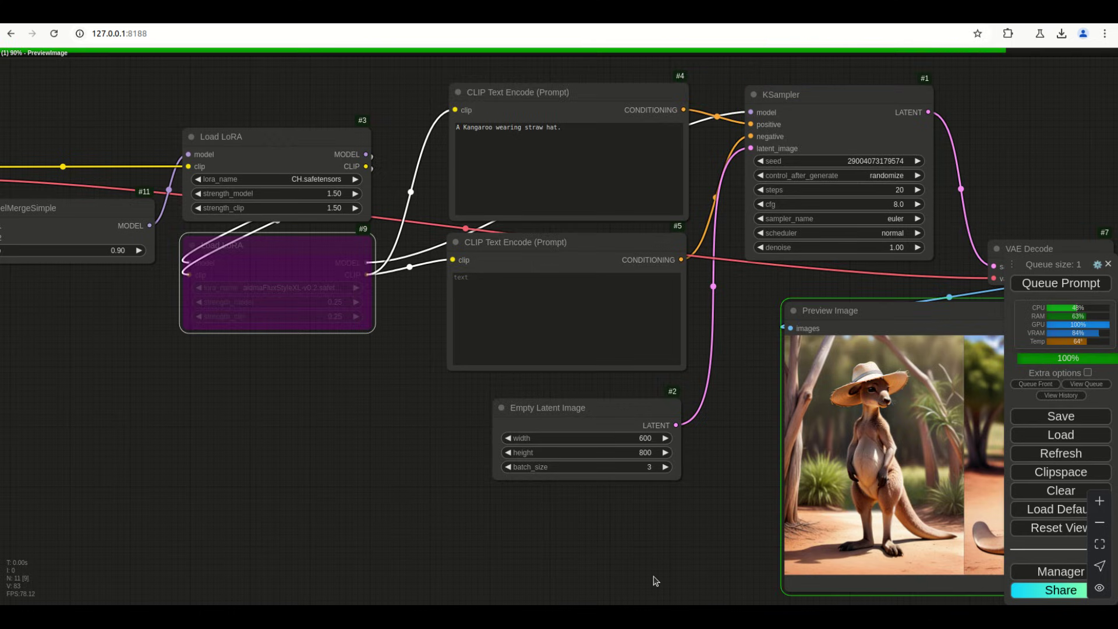
{"action": "left_click_drag", "start_coordinate": [535, 579], "coordinate": [179, 555]}
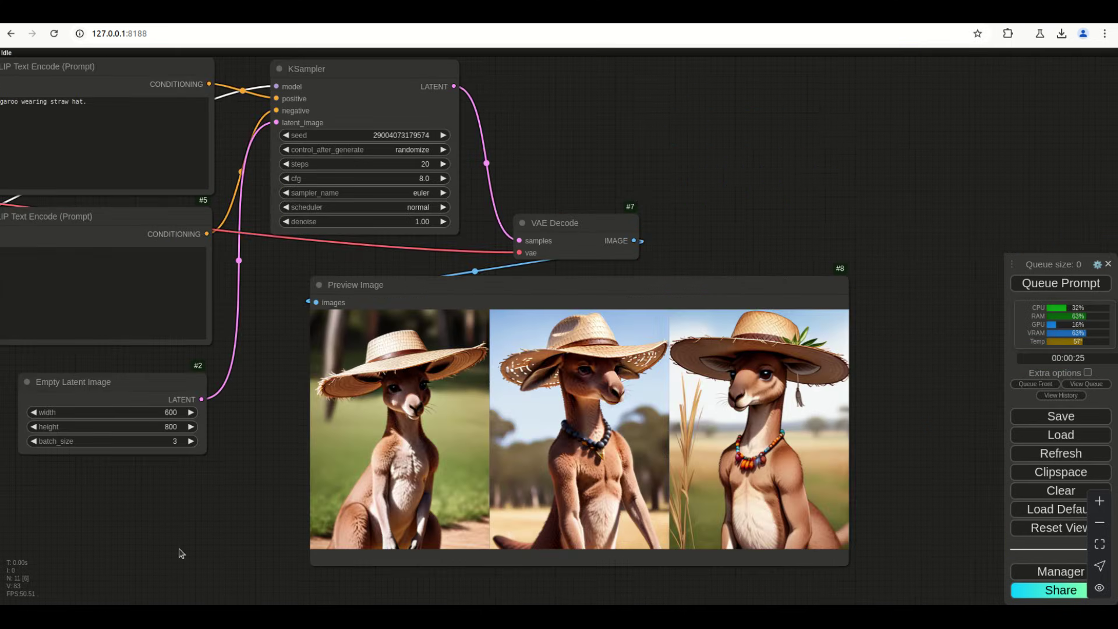
{"action": "scroll", "coordinate": [821, 396], "scroll_direction": "up", "scroll_amount": 5}
{"action": "scroll", "coordinate": [737, 397], "scroll_direction": "down", "scroll_amount": 8}
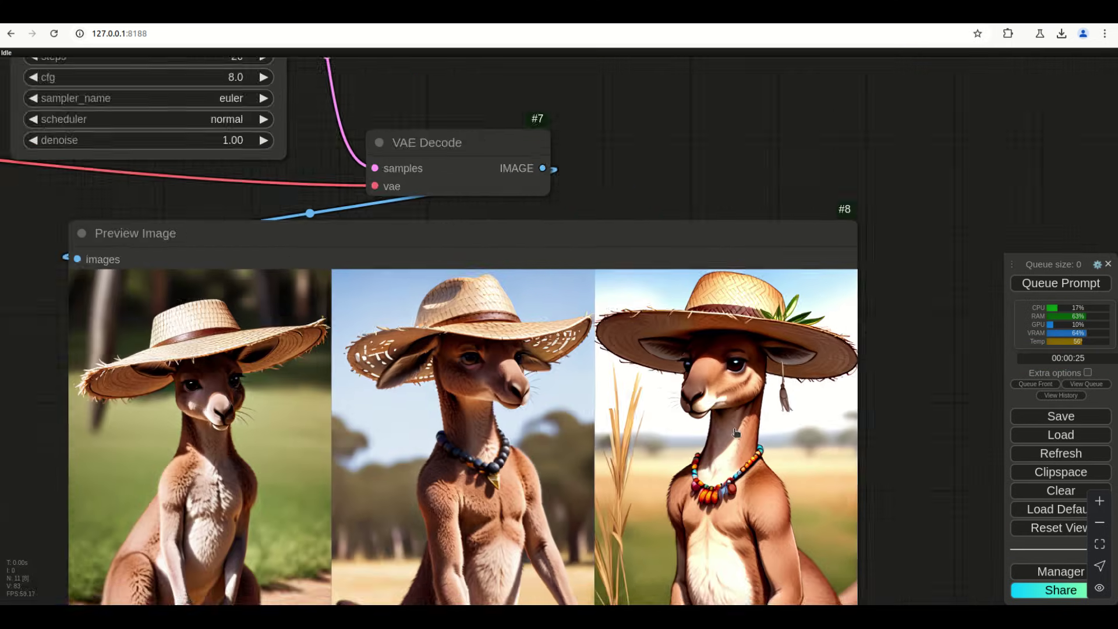
Queue another run of the workflow with a fresh random seed.
{"action": "left_click_drag", "start_coordinate": [262, 554], "coordinate": [376, 543]}
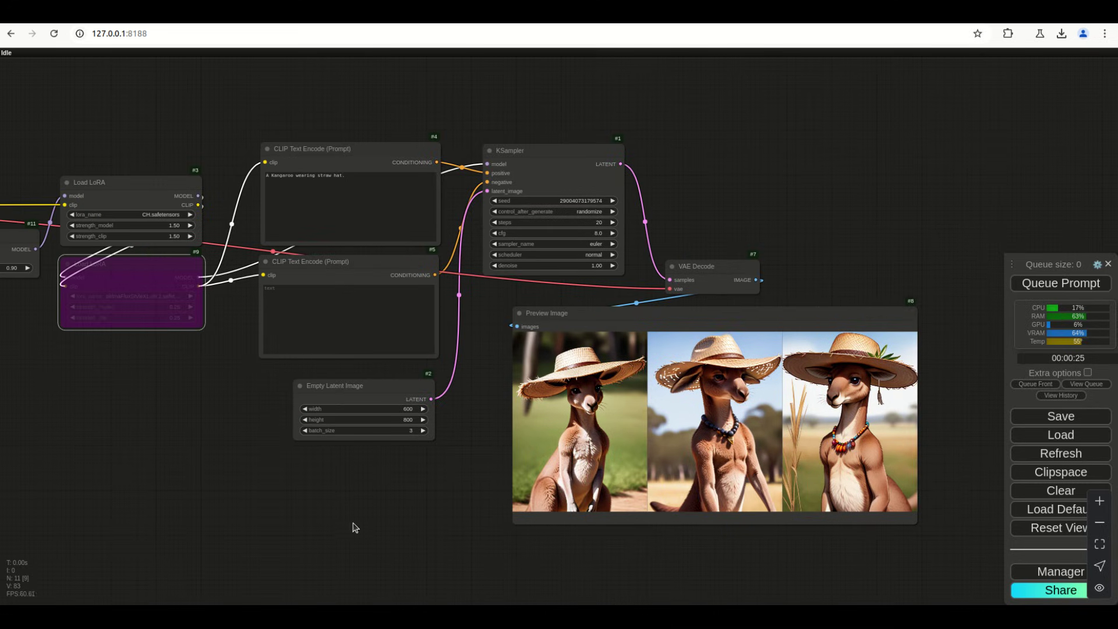
{"action": "left_click", "coordinate": [1016, 285]}
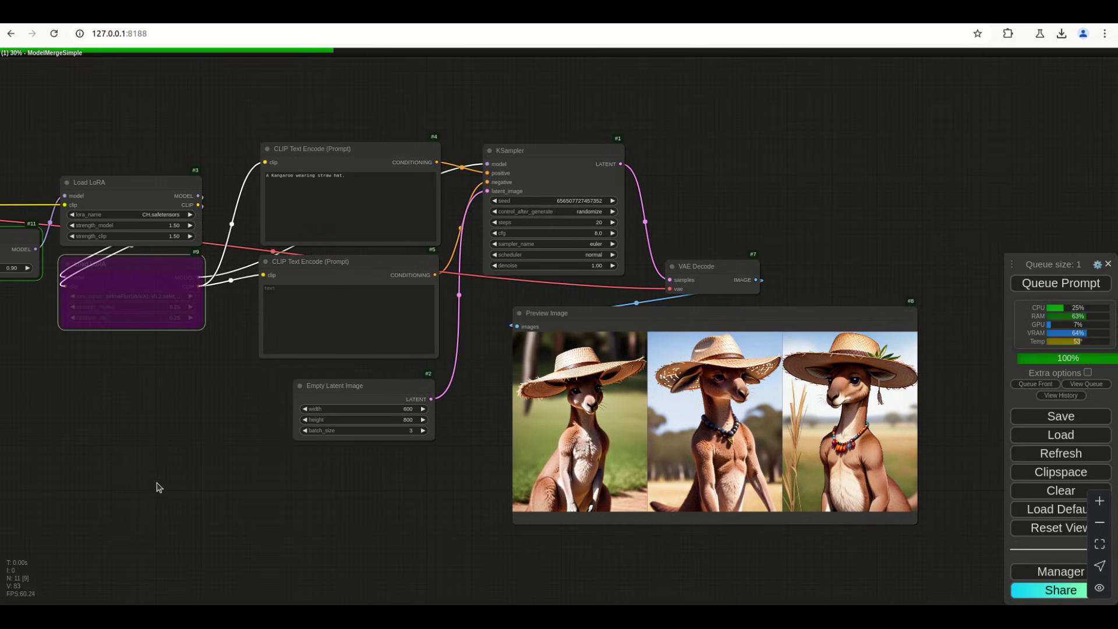
{"action": "left_click_drag", "start_coordinate": [157, 487], "coordinate": [201, 501]}
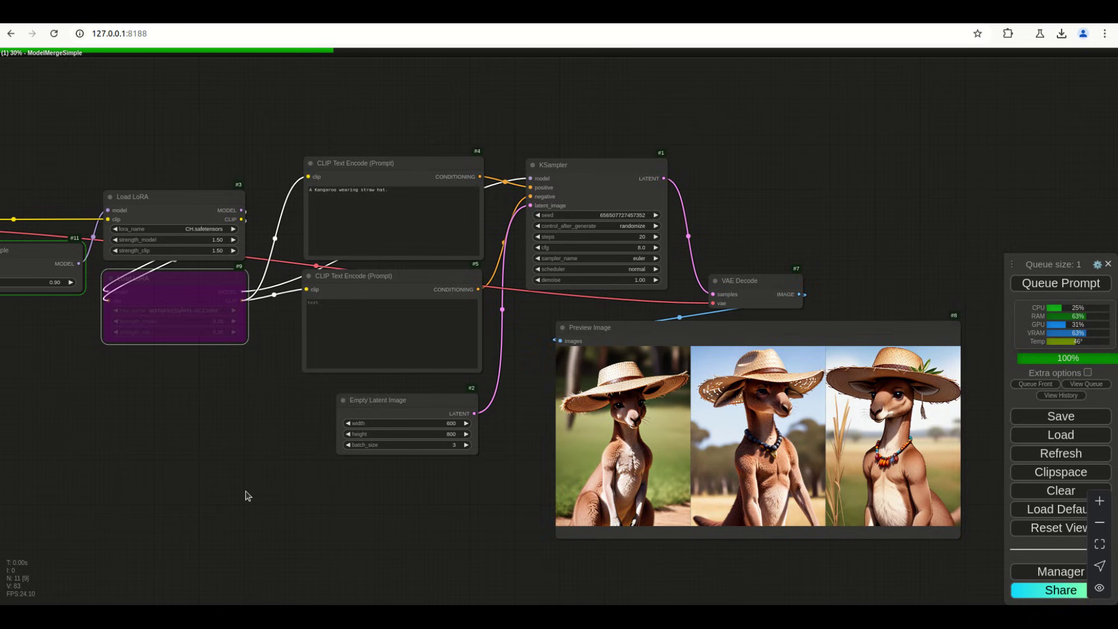
Set the second Load Checkpoint's ckpt_name to animeIllustDiffusion_v08.safetensors.
{"action": "left_click_drag", "start_coordinate": [85, 487], "coordinate": [295, 499]}
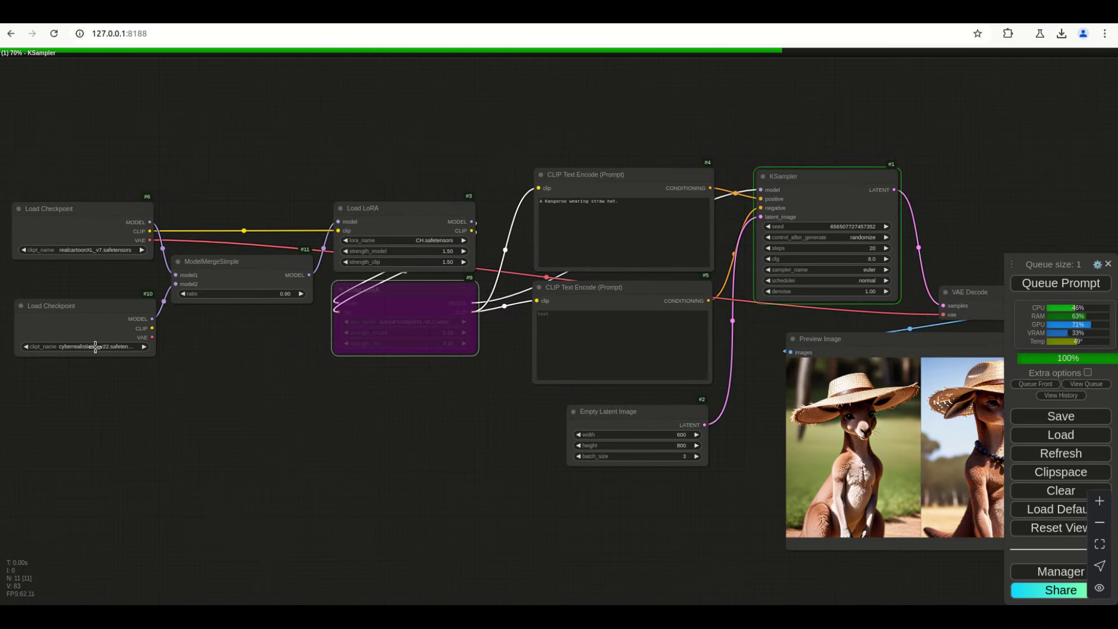
{"action": "scroll", "coordinate": [154, 510], "scroll_direction": "up", "scroll_amount": 5}
{"action": "left_click_drag", "start_coordinate": [104, 396], "coordinate": [473, 550]}
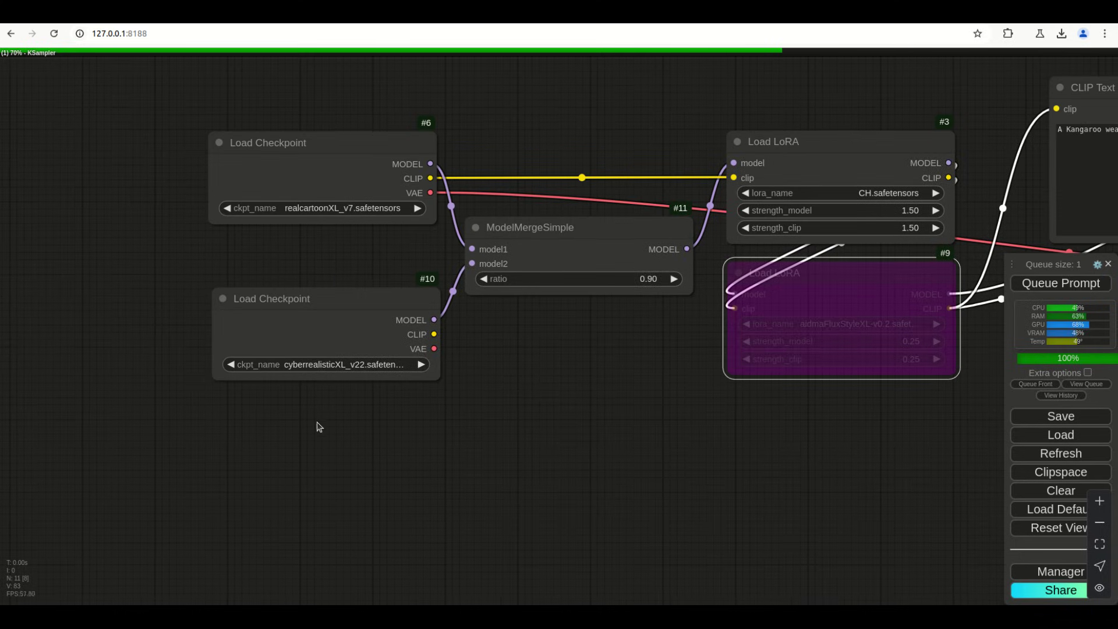
{"action": "left_click", "coordinate": [320, 364]}
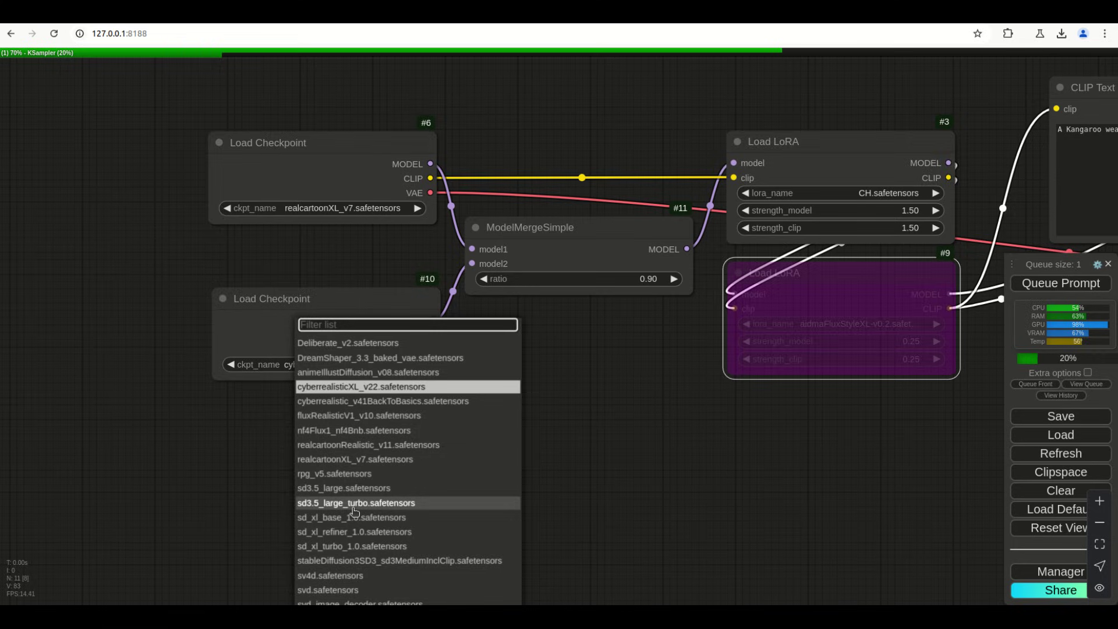
{"action": "left_click", "coordinate": [334, 373]}
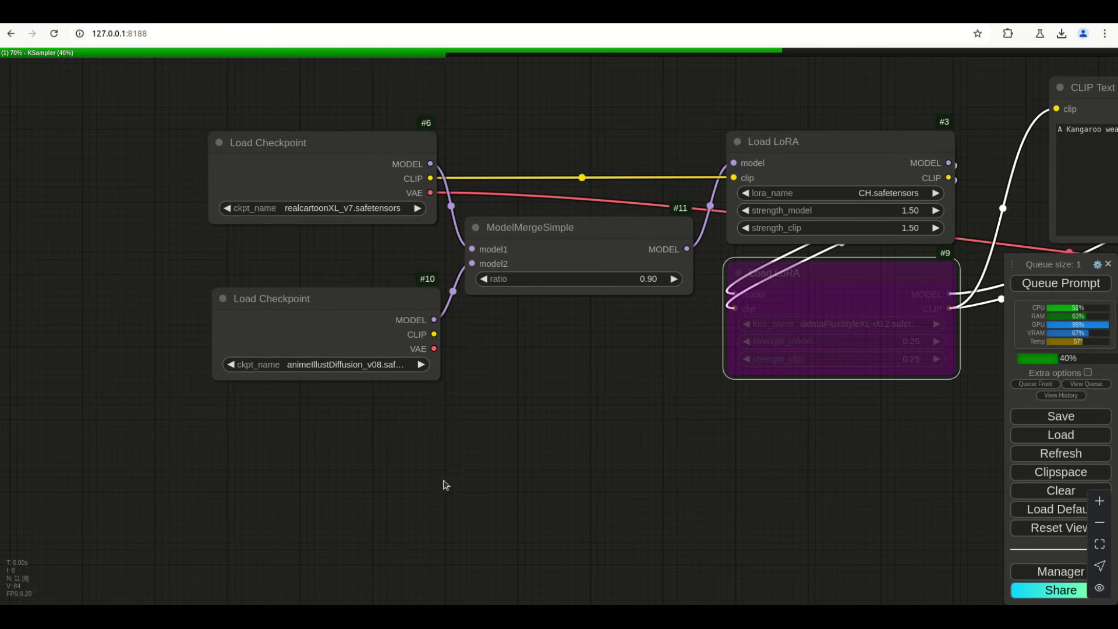
Pan to the sampler and preview to see the three finished cartoon kangaroos.
{"action": "scroll", "coordinate": [539, 532], "scroll_direction": "right", "scroll_amount": 5}
{"action": "scroll", "coordinate": [600, 531], "scroll_direction": "down", "scroll_amount": 2}
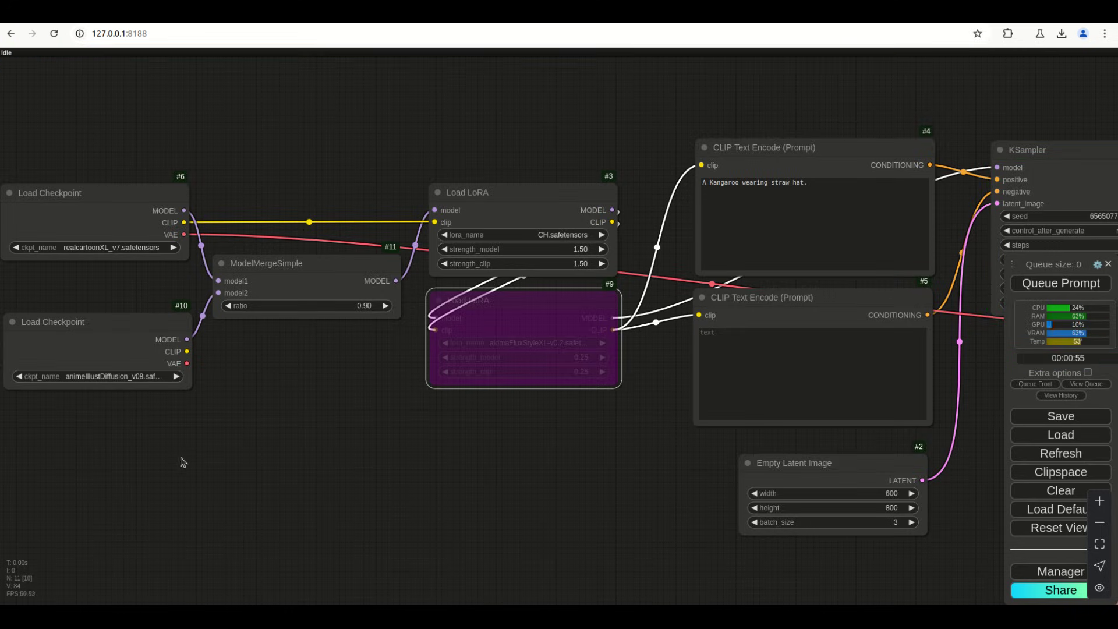
{"action": "left_click_drag", "start_coordinate": [572, 560], "coordinate": [514, 549]}
{"action": "left_click_drag", "start_coordinate": [625, 563], "coordinate": [210, 498]}
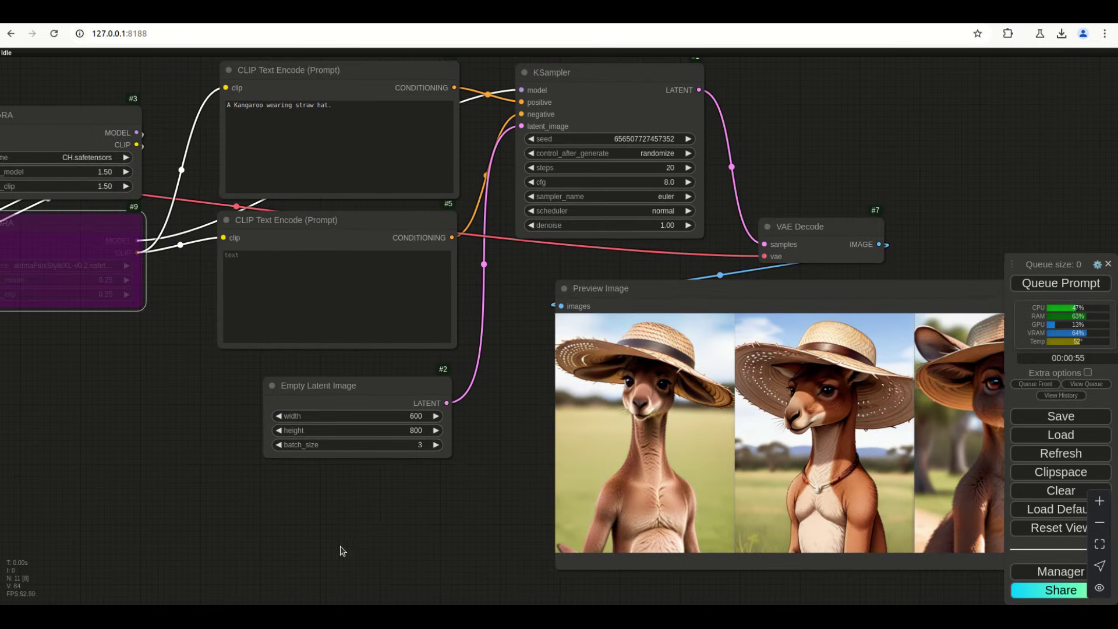
{"action": "left_click_drag", "start_coordinate": [389, 552], "coordinate": [198, 550]}
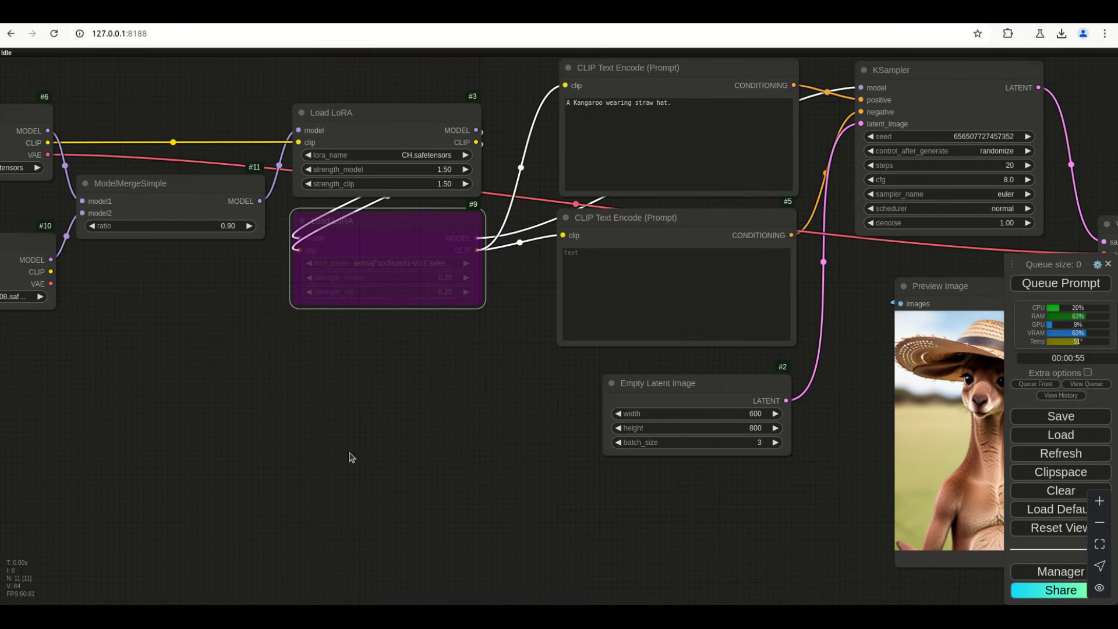
{"action": "scroll", "coordinate": [392, 487], "scroll_direction": "up", "scroll_amount": 5}
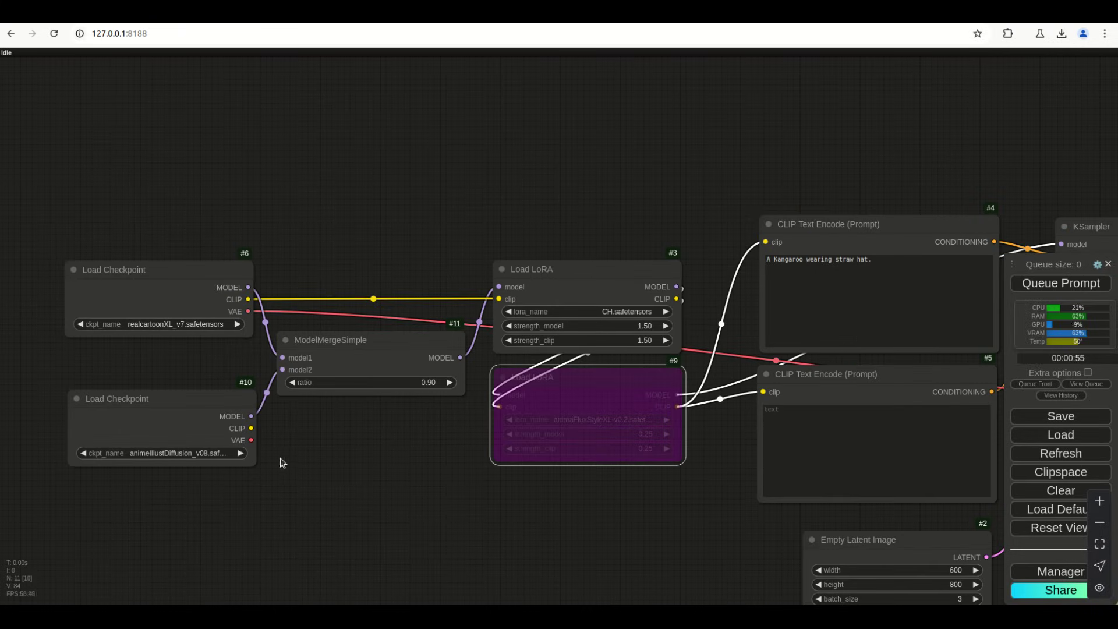
Queue the anime-checkpoint merge and watch the three straw-hat kangaroos appear in Preview Image.
{"action": "left_click", "coordinate": [1031, 284]}
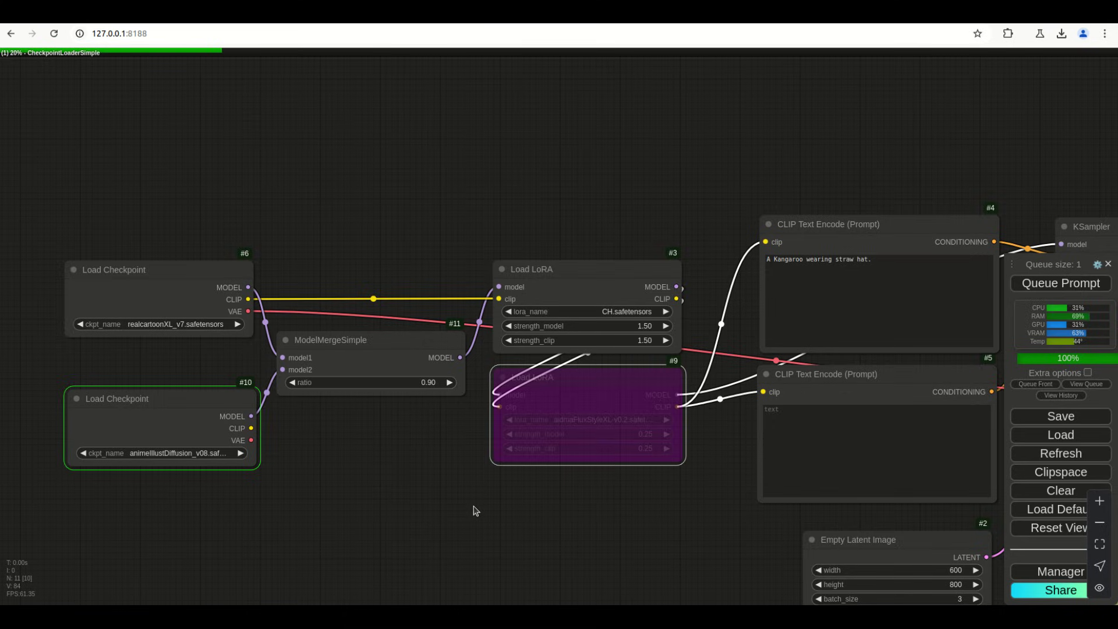
{"action": "left_click_drag", "start_coordinate": [611, 542], "coordinate": [196, 372]}
{"action": "left_click_drag", "start_coordinate": [538, 539], "coordinate": [291, 514]}
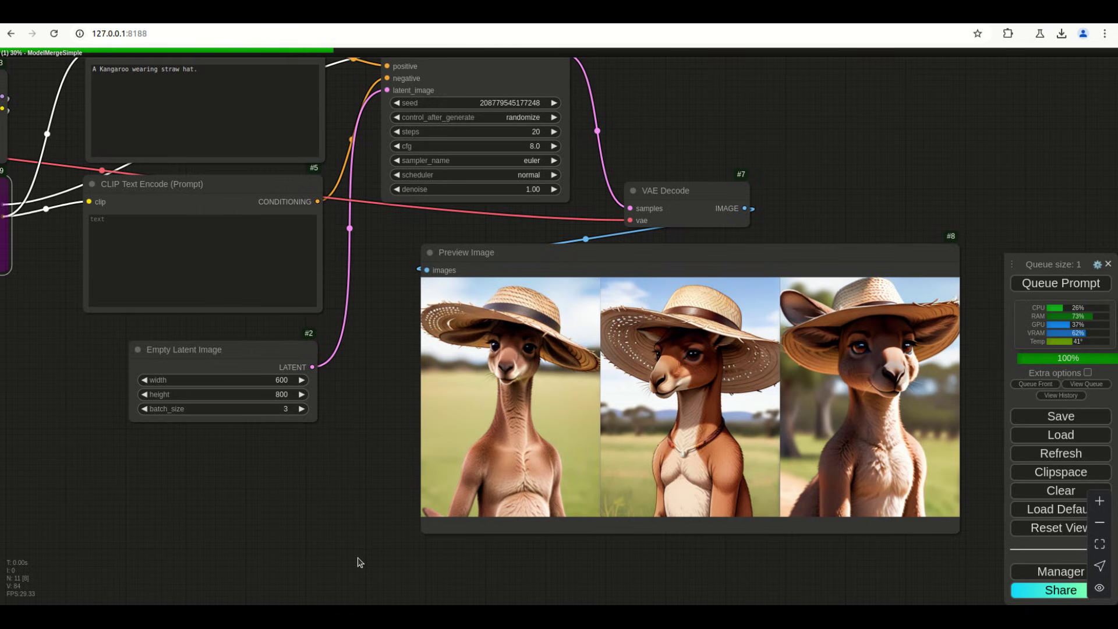
{"action": "scroll", "coordinate": [326, 547], "scroll_direction": "down", "scroll_amount": 5}
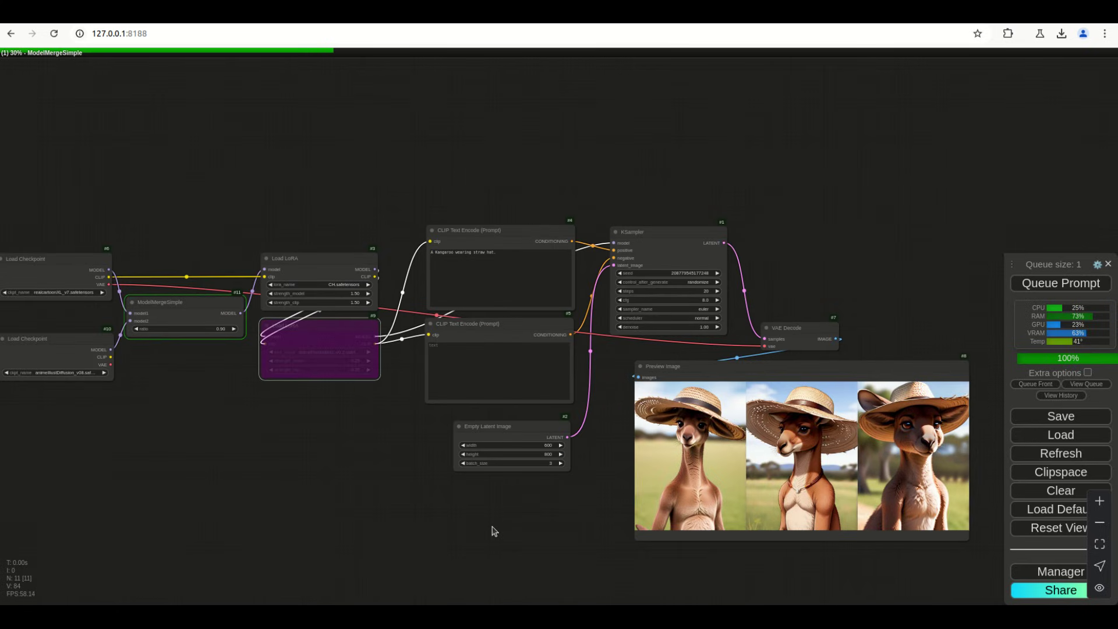
{"action": "scroll", "coordinate": [489, 315], "scroll_direction": "up", "scroll_amount": 5}
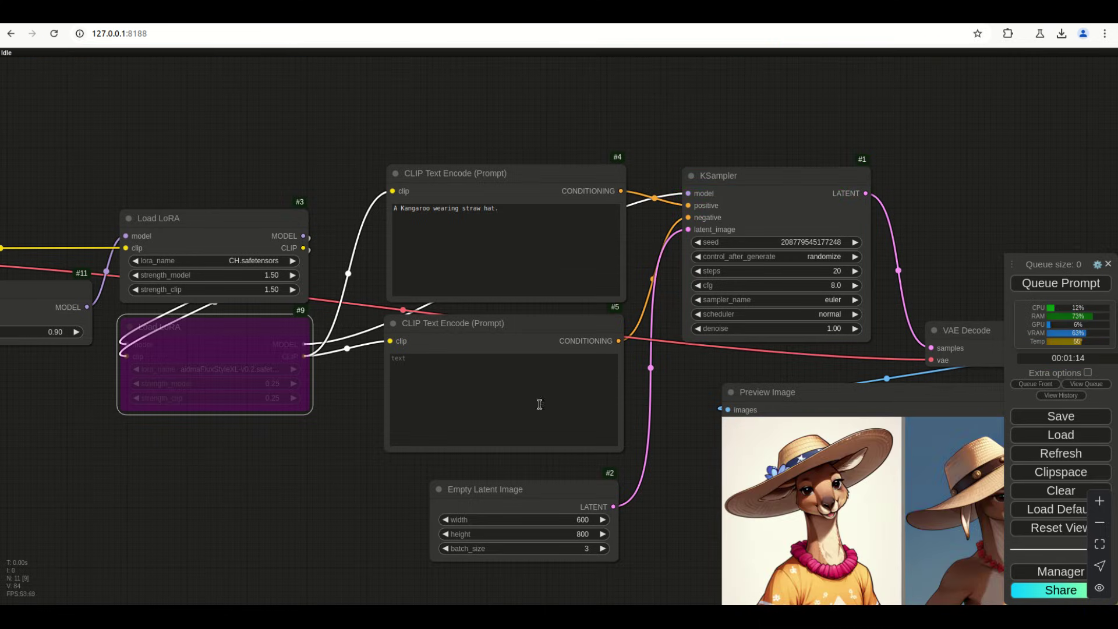
{"action": "left_click_drag", "start_coordinate": [616, 583], "coordinate": [206, 394]}
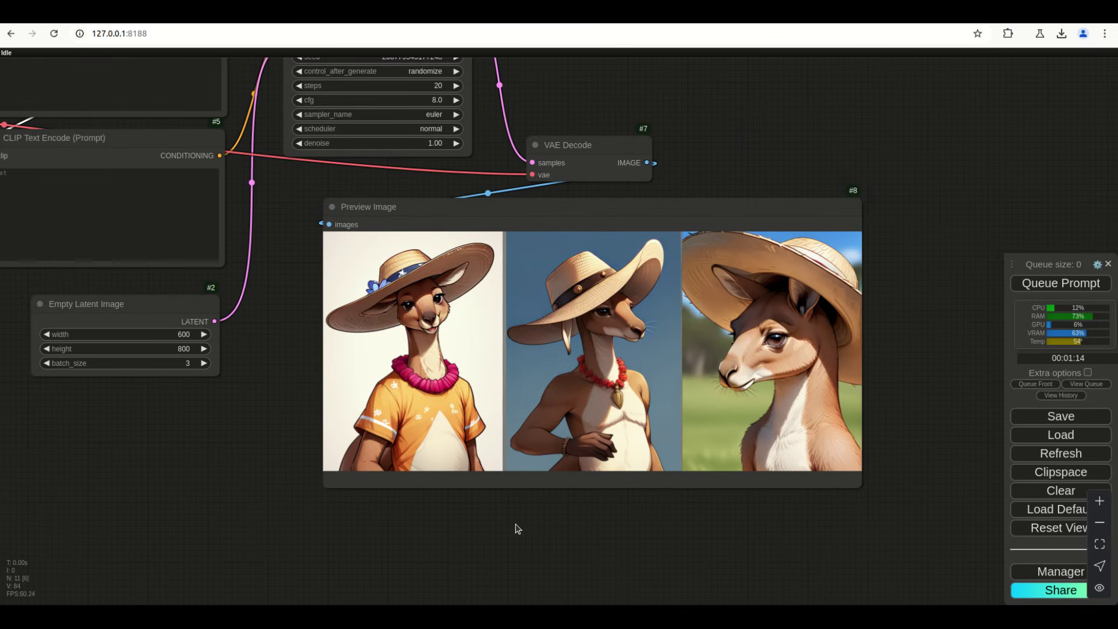
Zoom out over the whole graph to review the three fresh cartoon kangaroos.
{"action": "scroll", "coordinate": [518, 529], "scroll_direction": "up", "scroll_amount": 4}
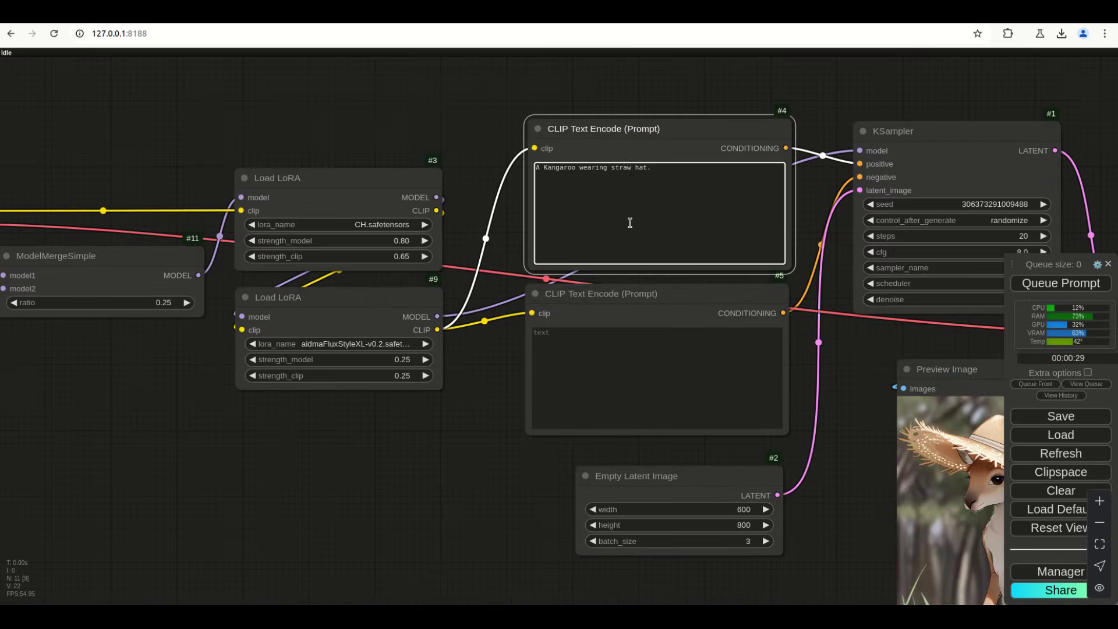
{"action": "scroll", "coordinate": [427, 469], "scroll_direction": "down", "scroll_amount": 5}
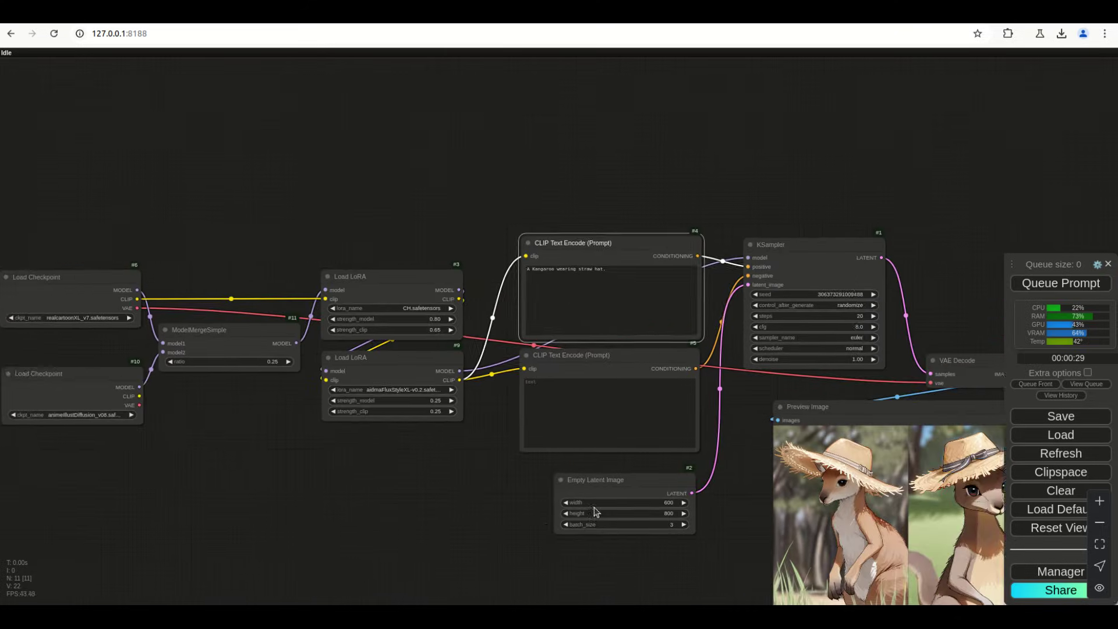
{"action": "scroll", "coordinate": [602, 511], "scroll_direction": "down", "scroll_amount": 2}
{"action": "left_click_drag", "start_coordinate": [603, 511], "coordinate": [531, 425]}
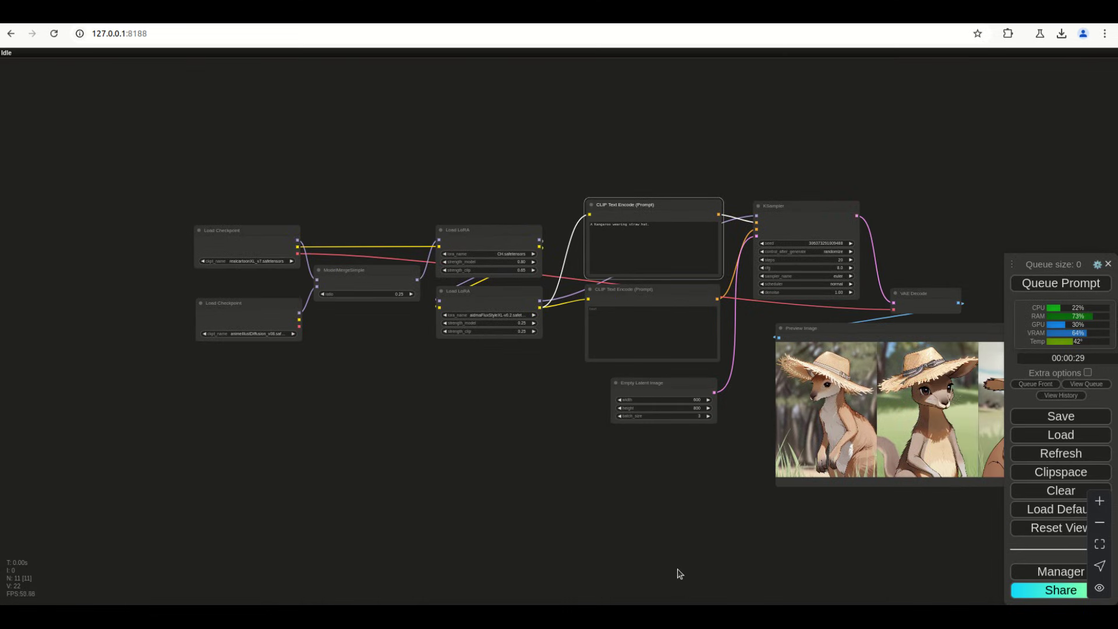
{"action": "left_click_drag", "start_coordinate": [622, 543], "coordinate": [495, 526]}
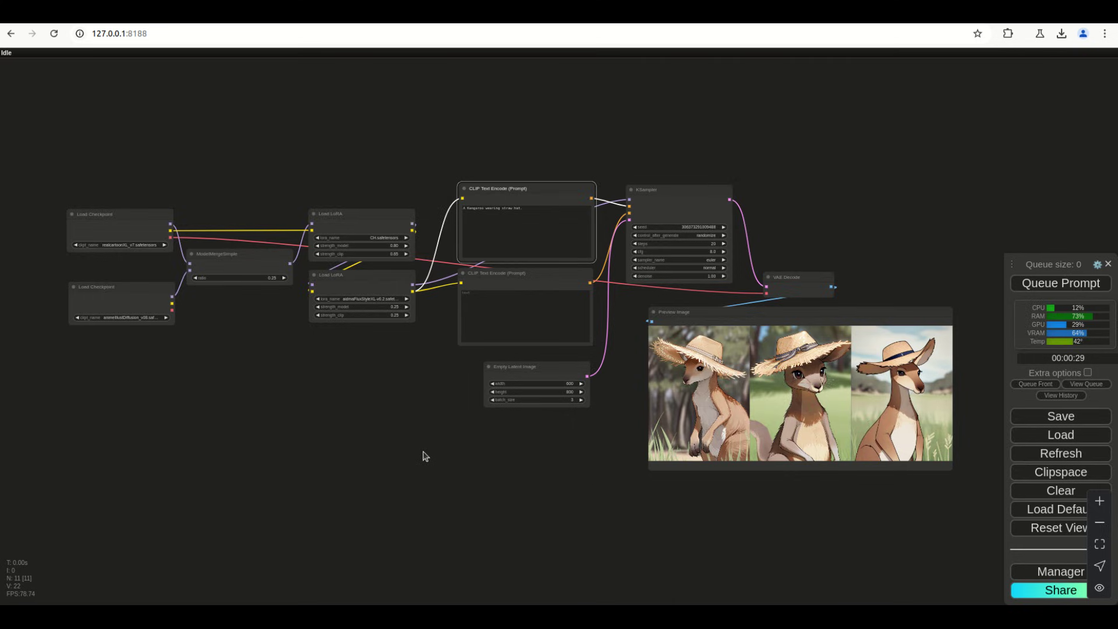
{"action": "scroll", "coordinate": [425, 456], "scroll_direction": "up", "scroll_amount": 4}
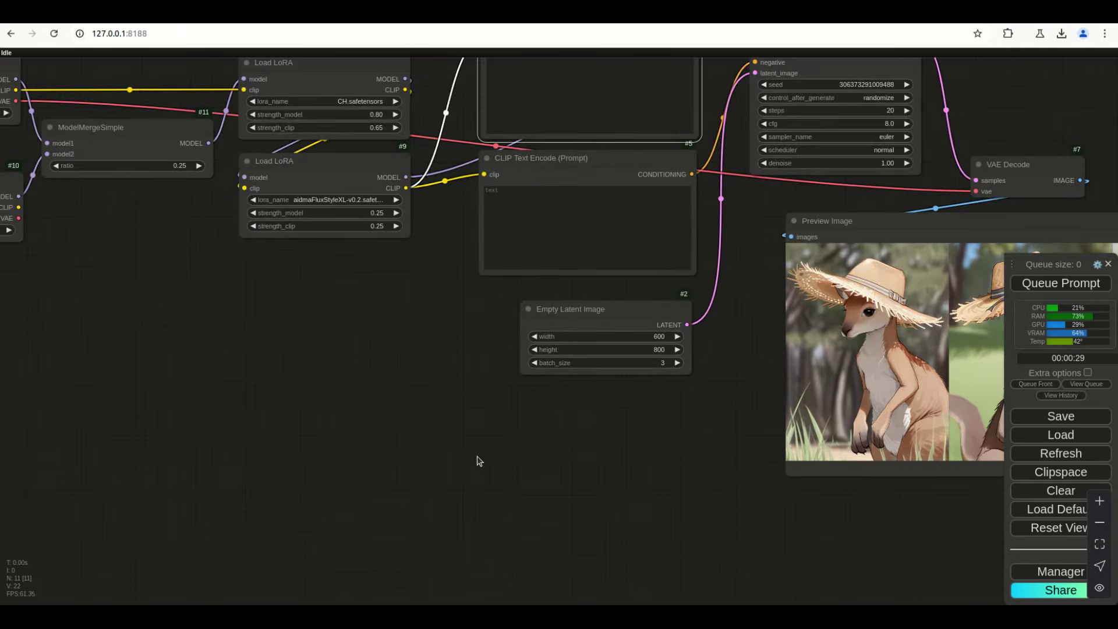
{"action": "scroll", "coordinate": [513, 457], "scroll_direction": "down", "scroll_amount": 5}
{"action": "scroll", "coordinate": [518, 458], "scroll_direction": "up", "scroll_amount": 1}
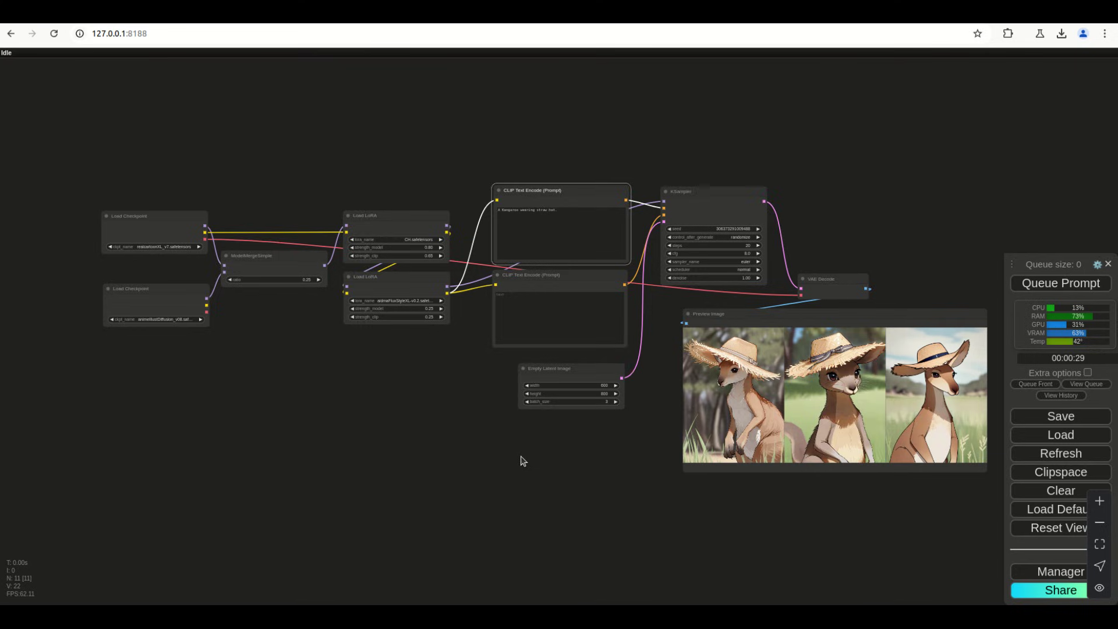
{"action": "scroll", "coordinate": [497, 482], "scroll_direction": "right", "scroll_amount": 3}
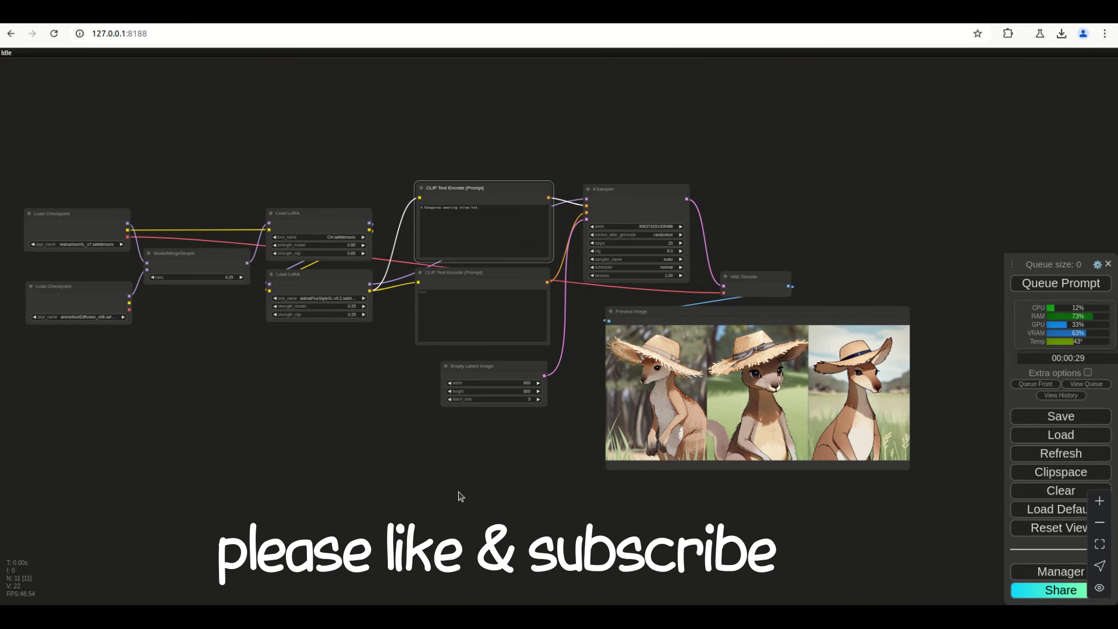
{"action": "left_click_drag", "start_coordinate": [437, 497], "coordinate": [464, 494]}
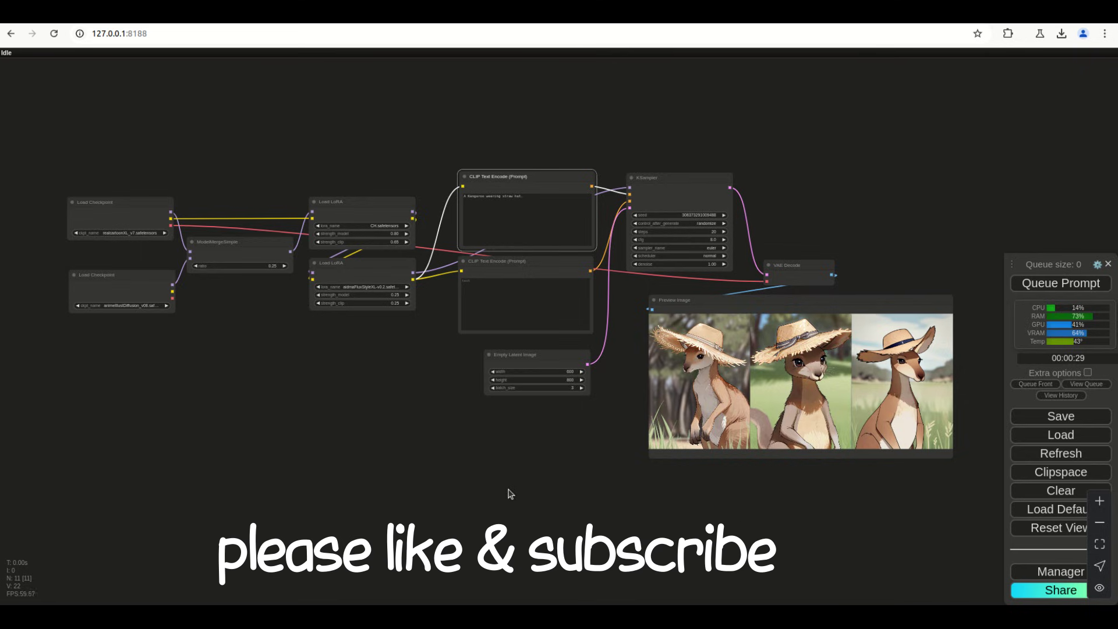
{"action": "left_click_drag", "start_coordinate": [531, 489], "coordinate": [506, 492]}
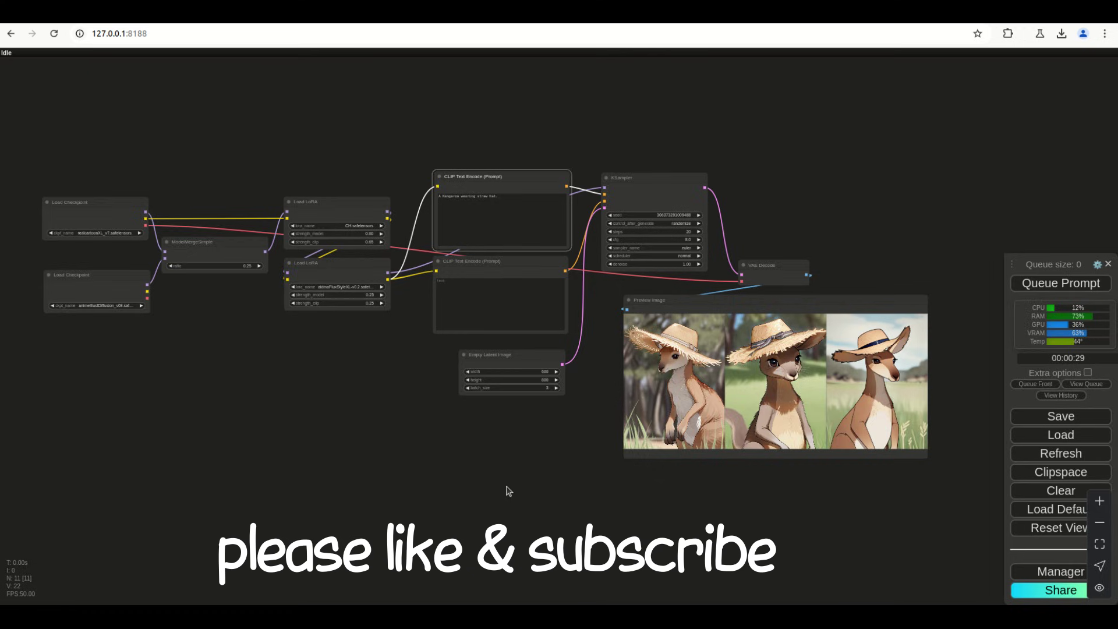